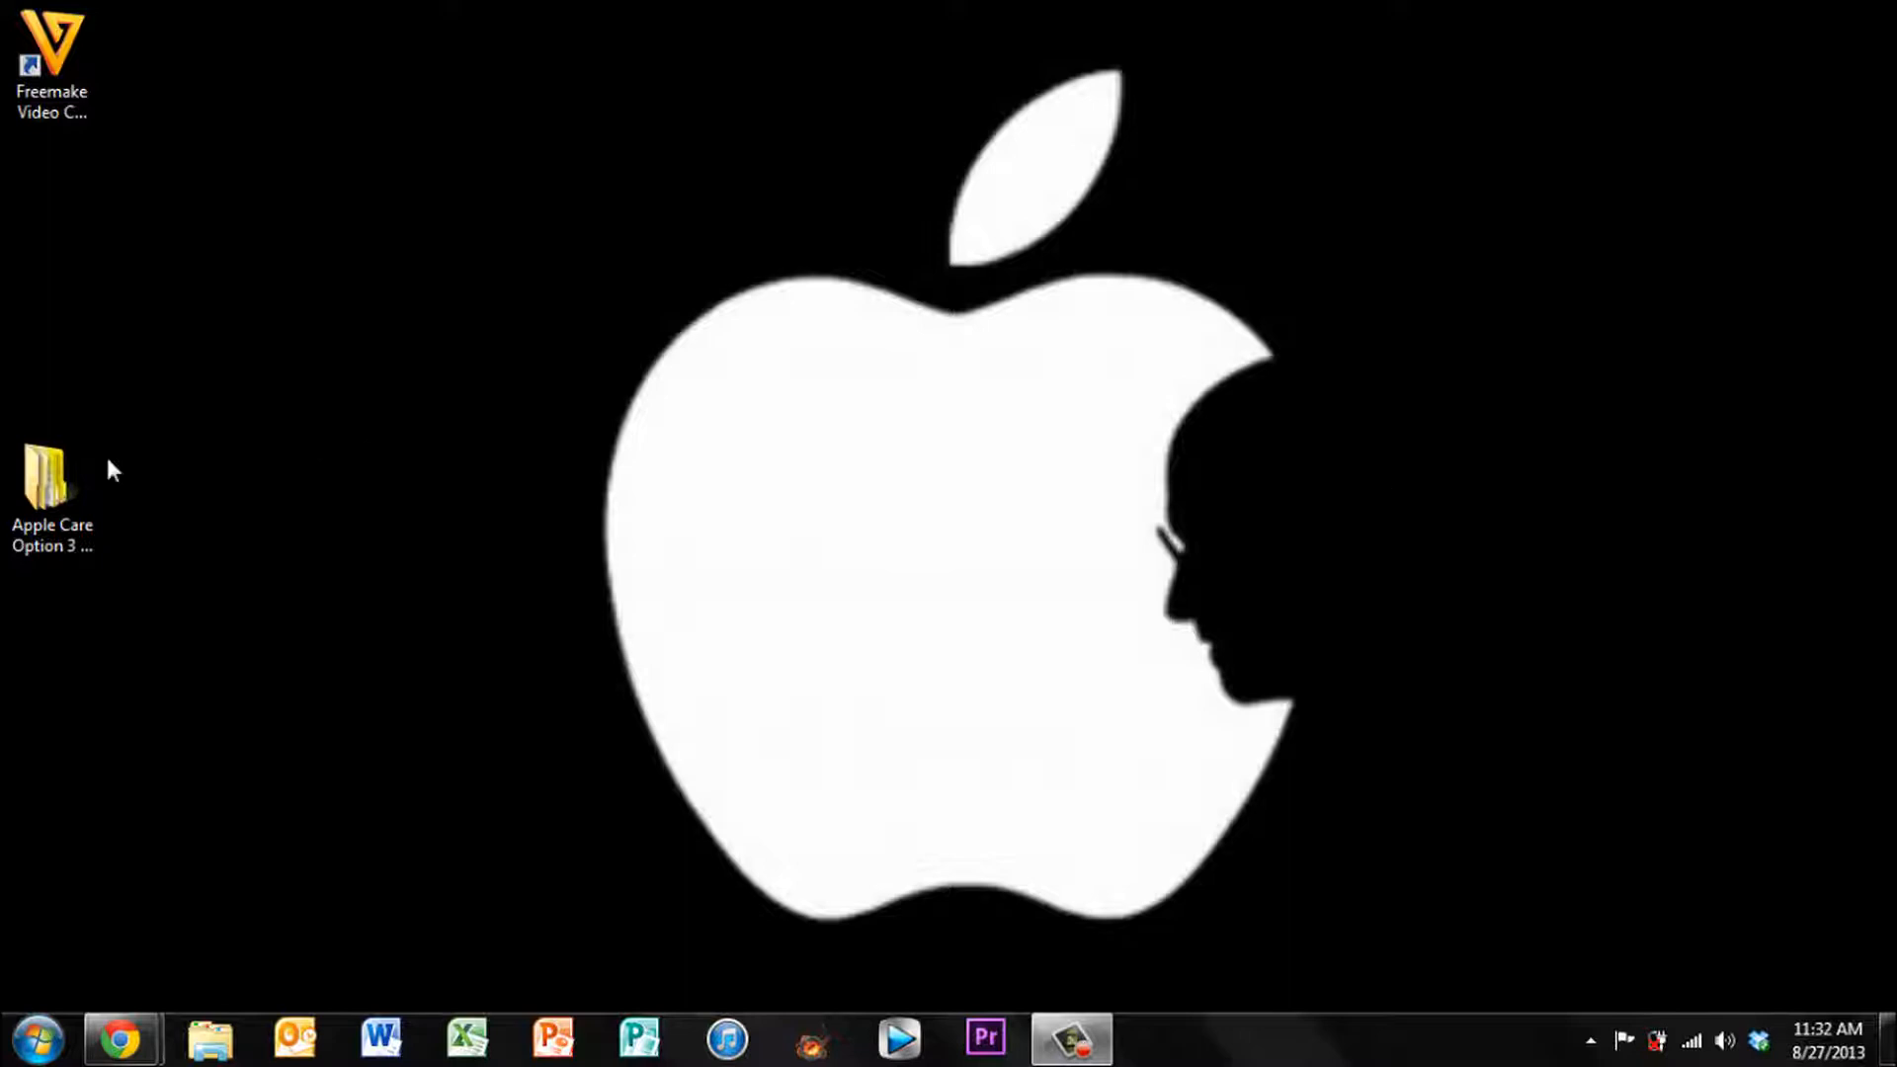
Move the Apple Care Option 3 Policy folder inward from the edge of the desktop and open it
drag(42, 481, 513, 402)
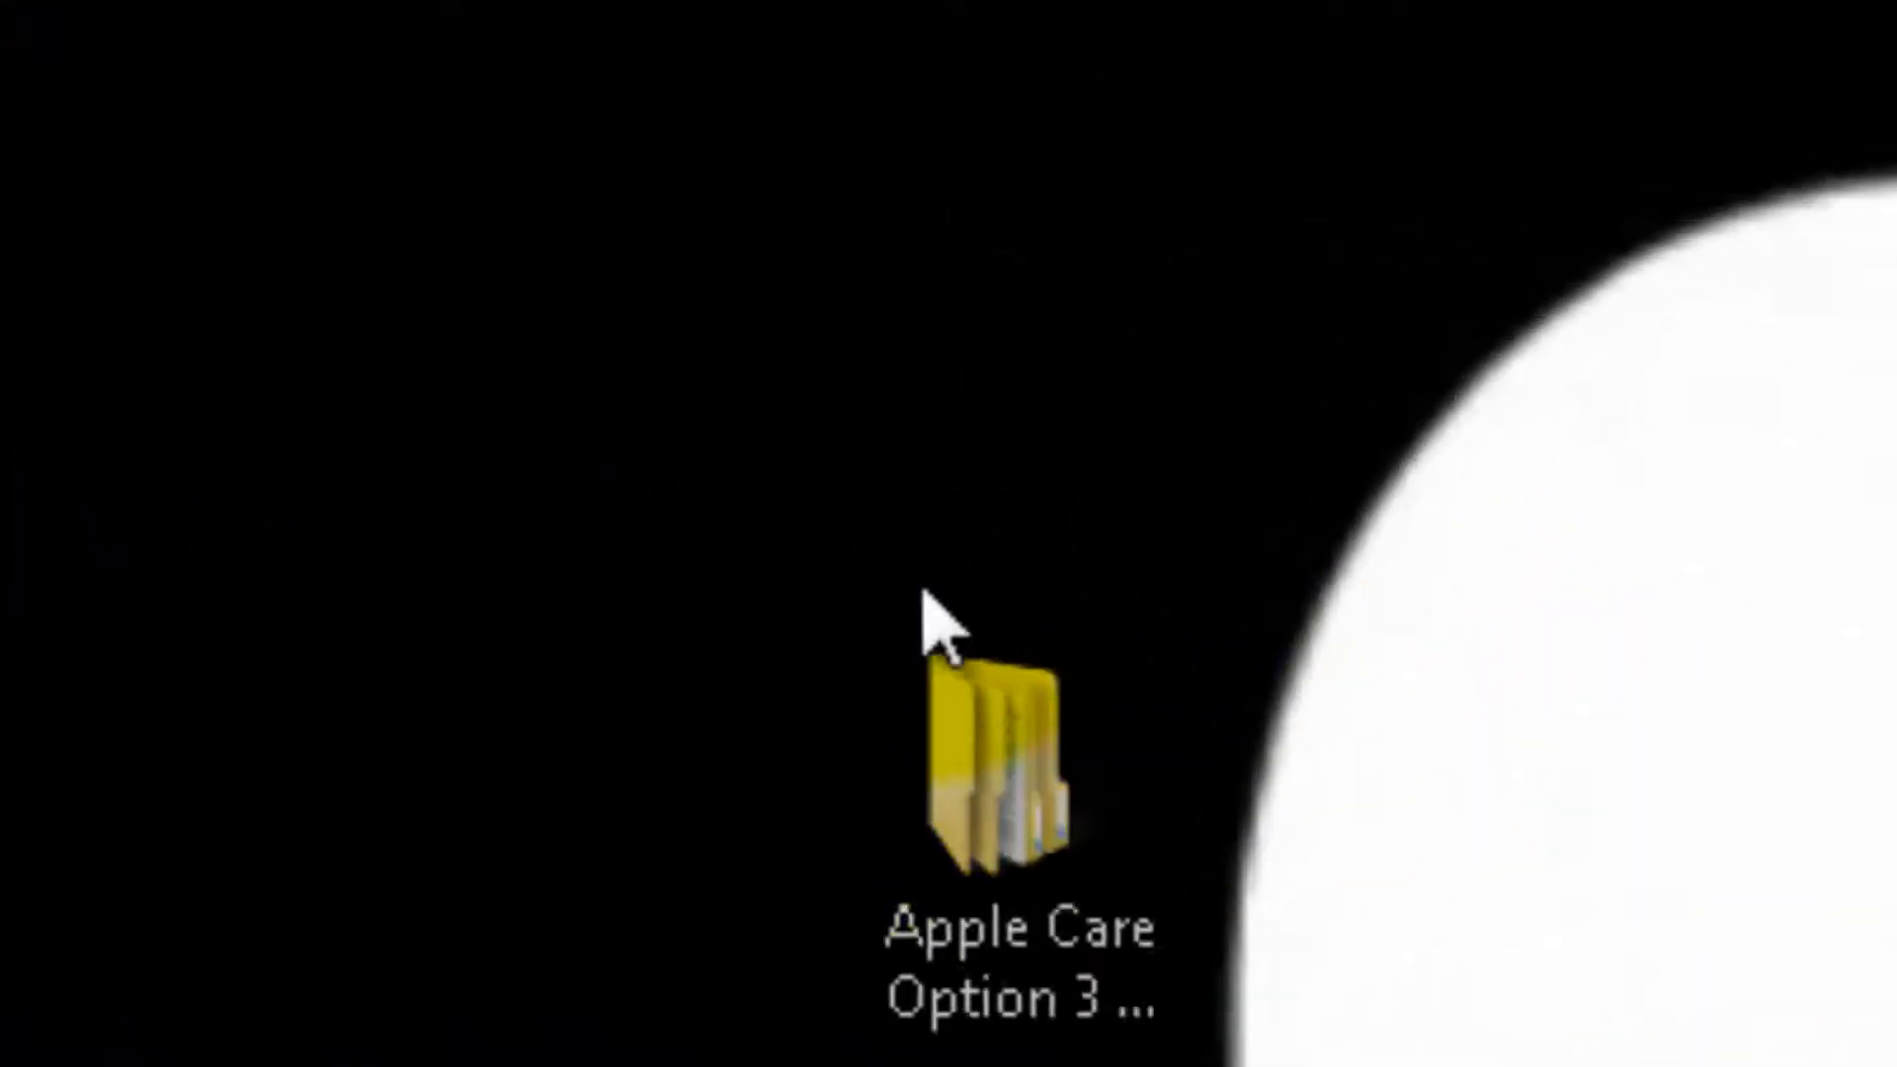
drag(924, 591, 889, 307)
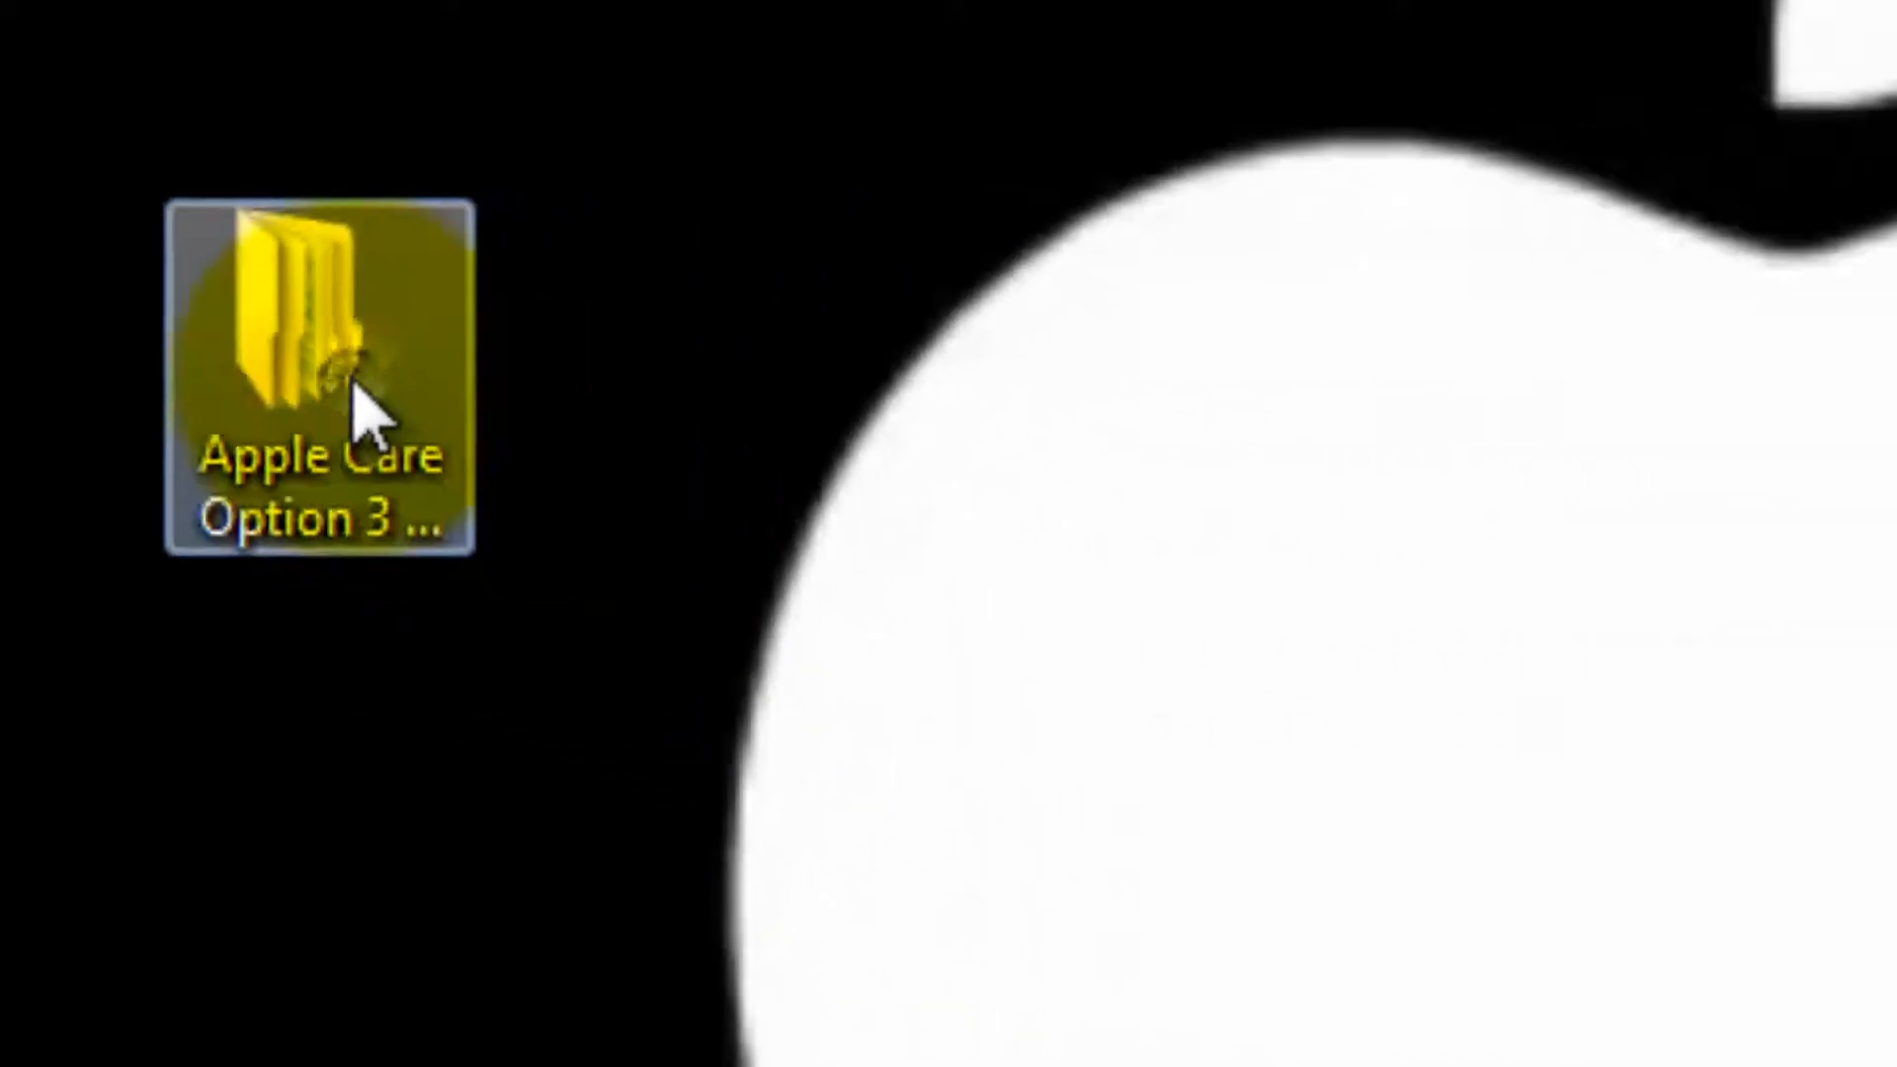
double_click(913, 488)
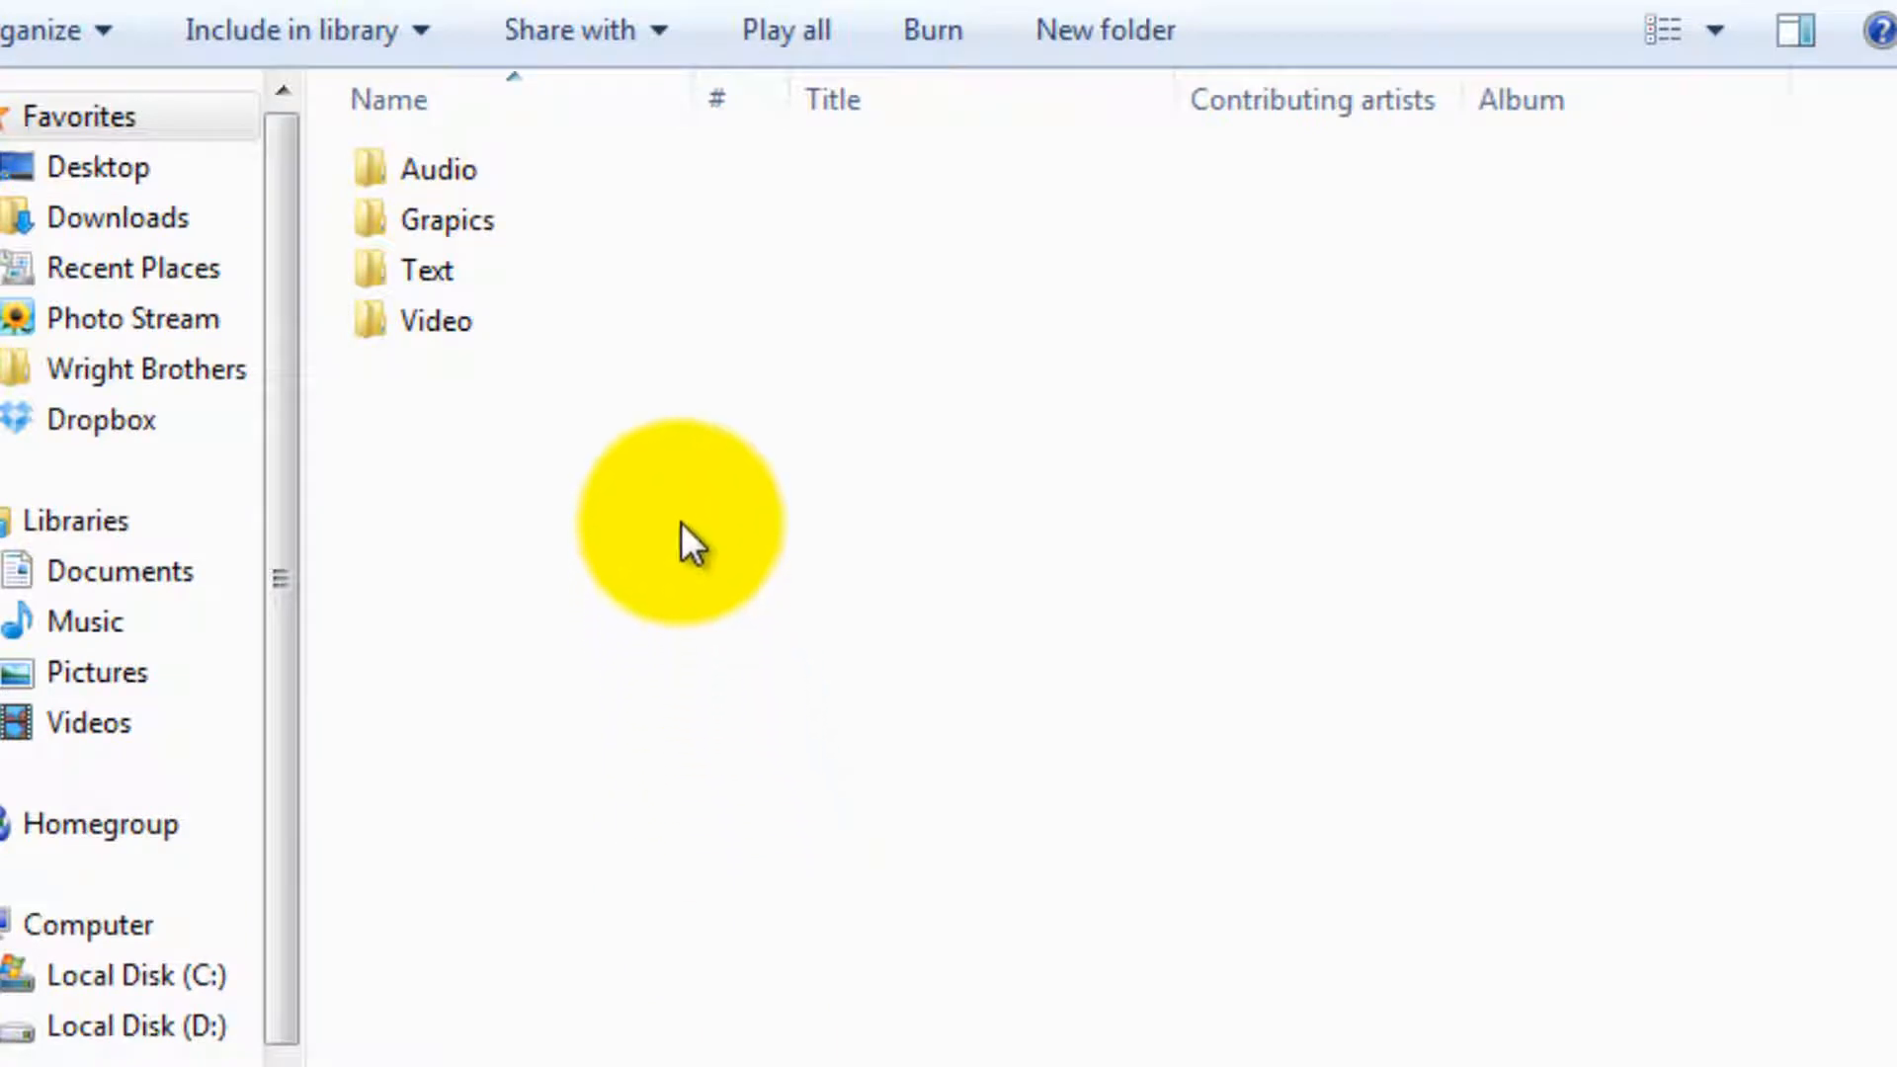
Go through the Audio, Grapics, Text and Video subfolders, look inside Audio and return to the parent folder
click(502, 189)
click(510, 235)
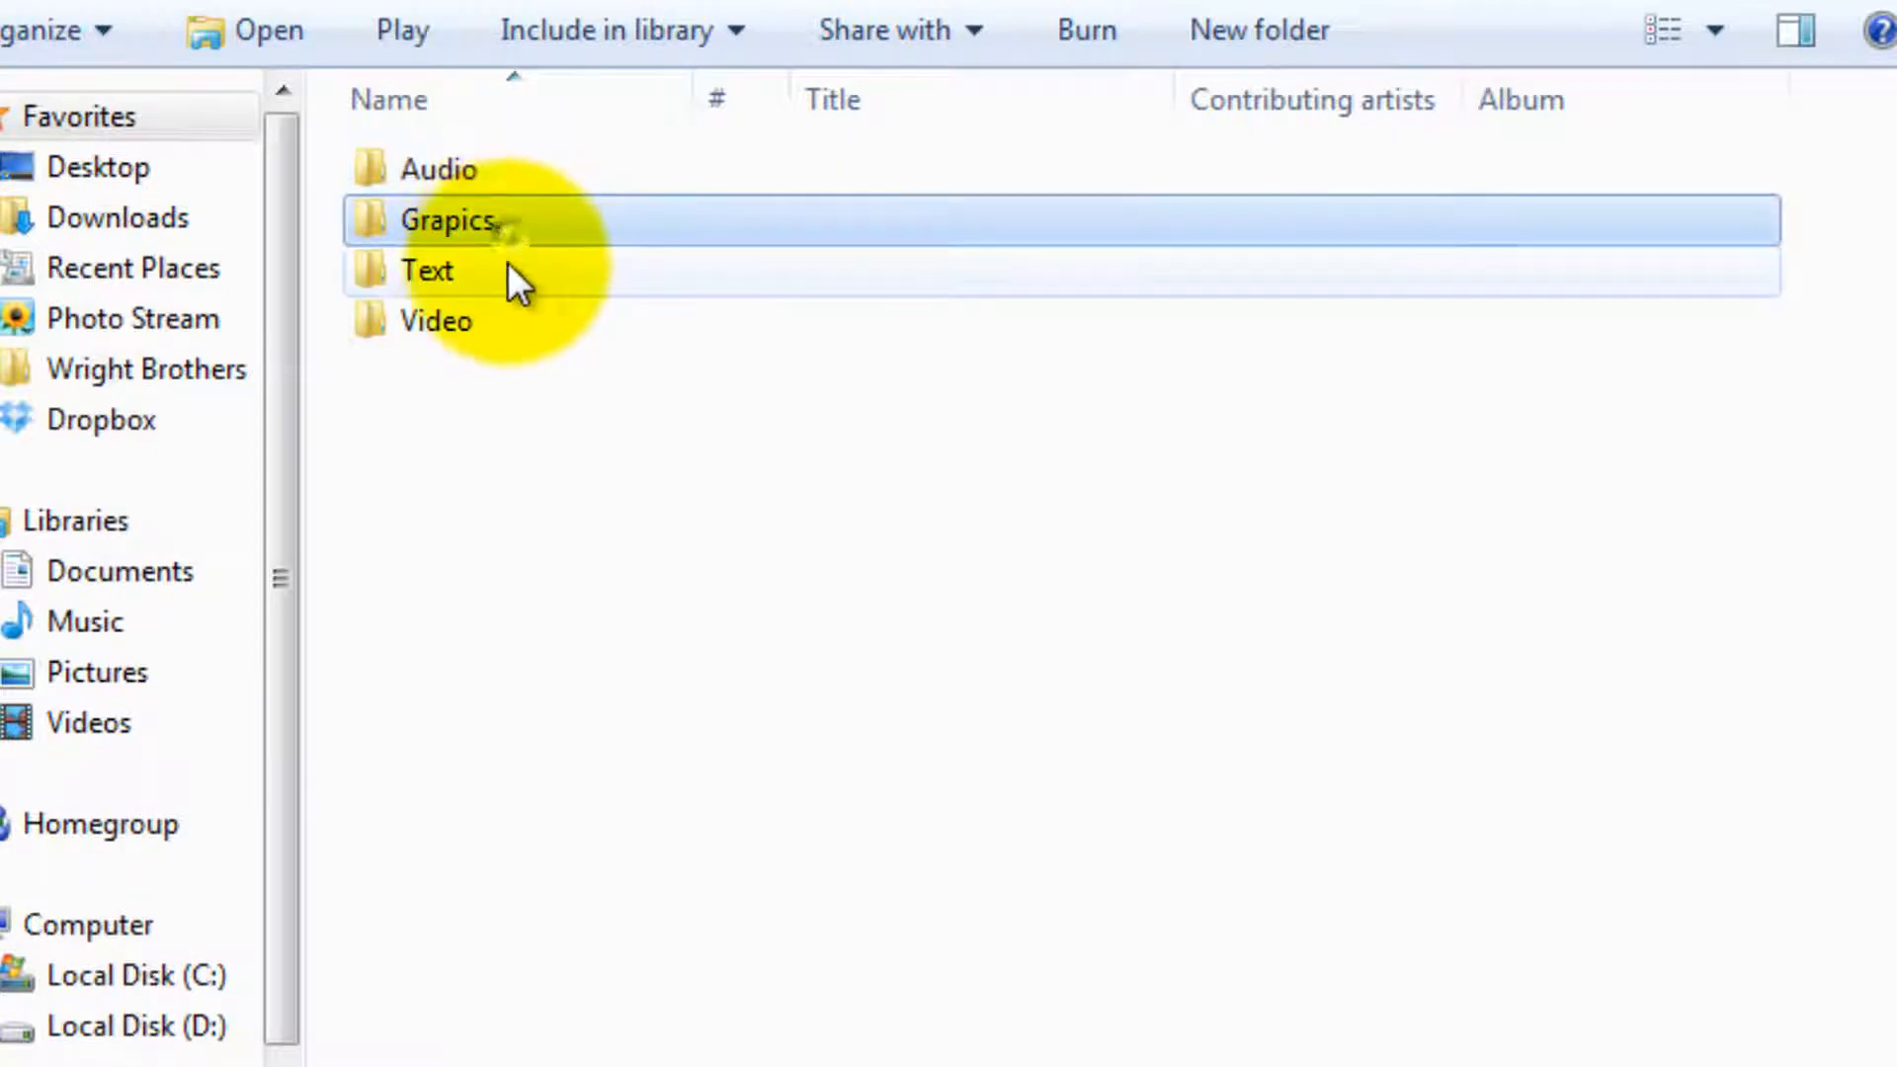
click(496, 286)
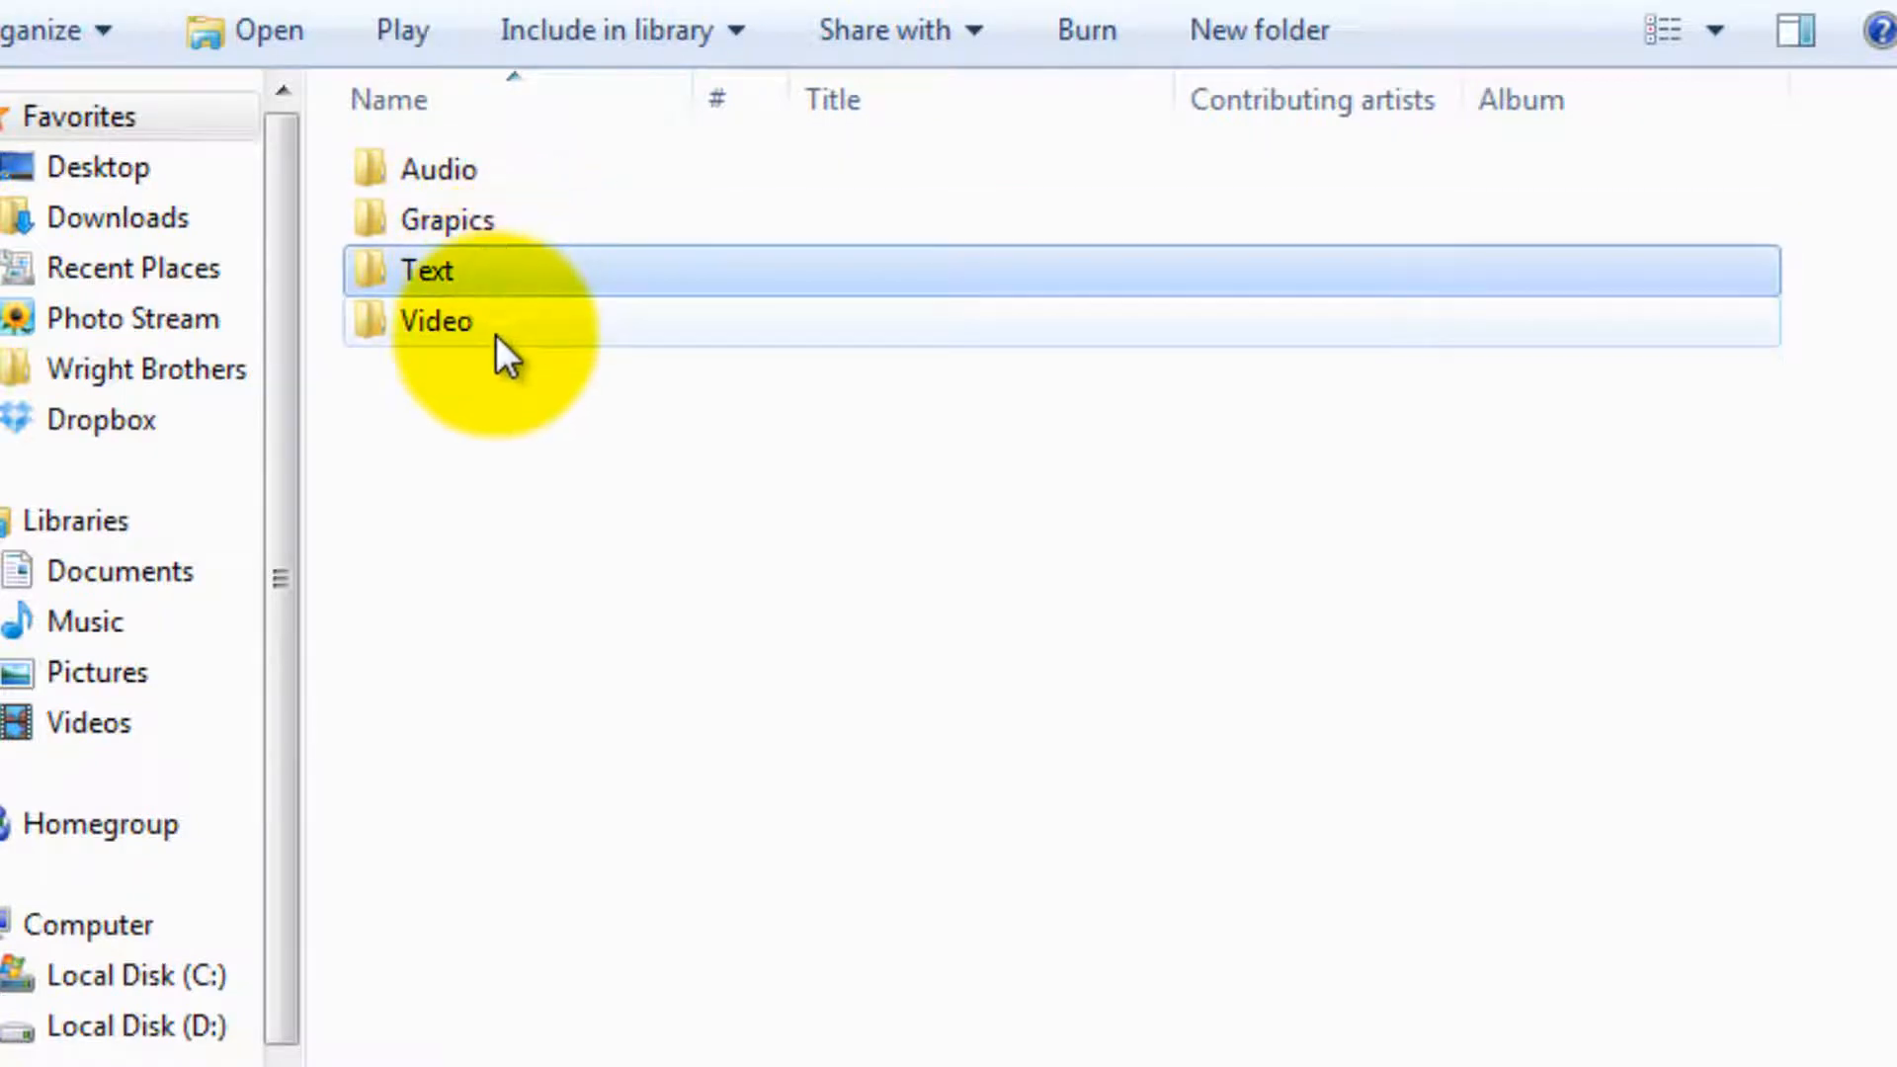
click(487, 335)
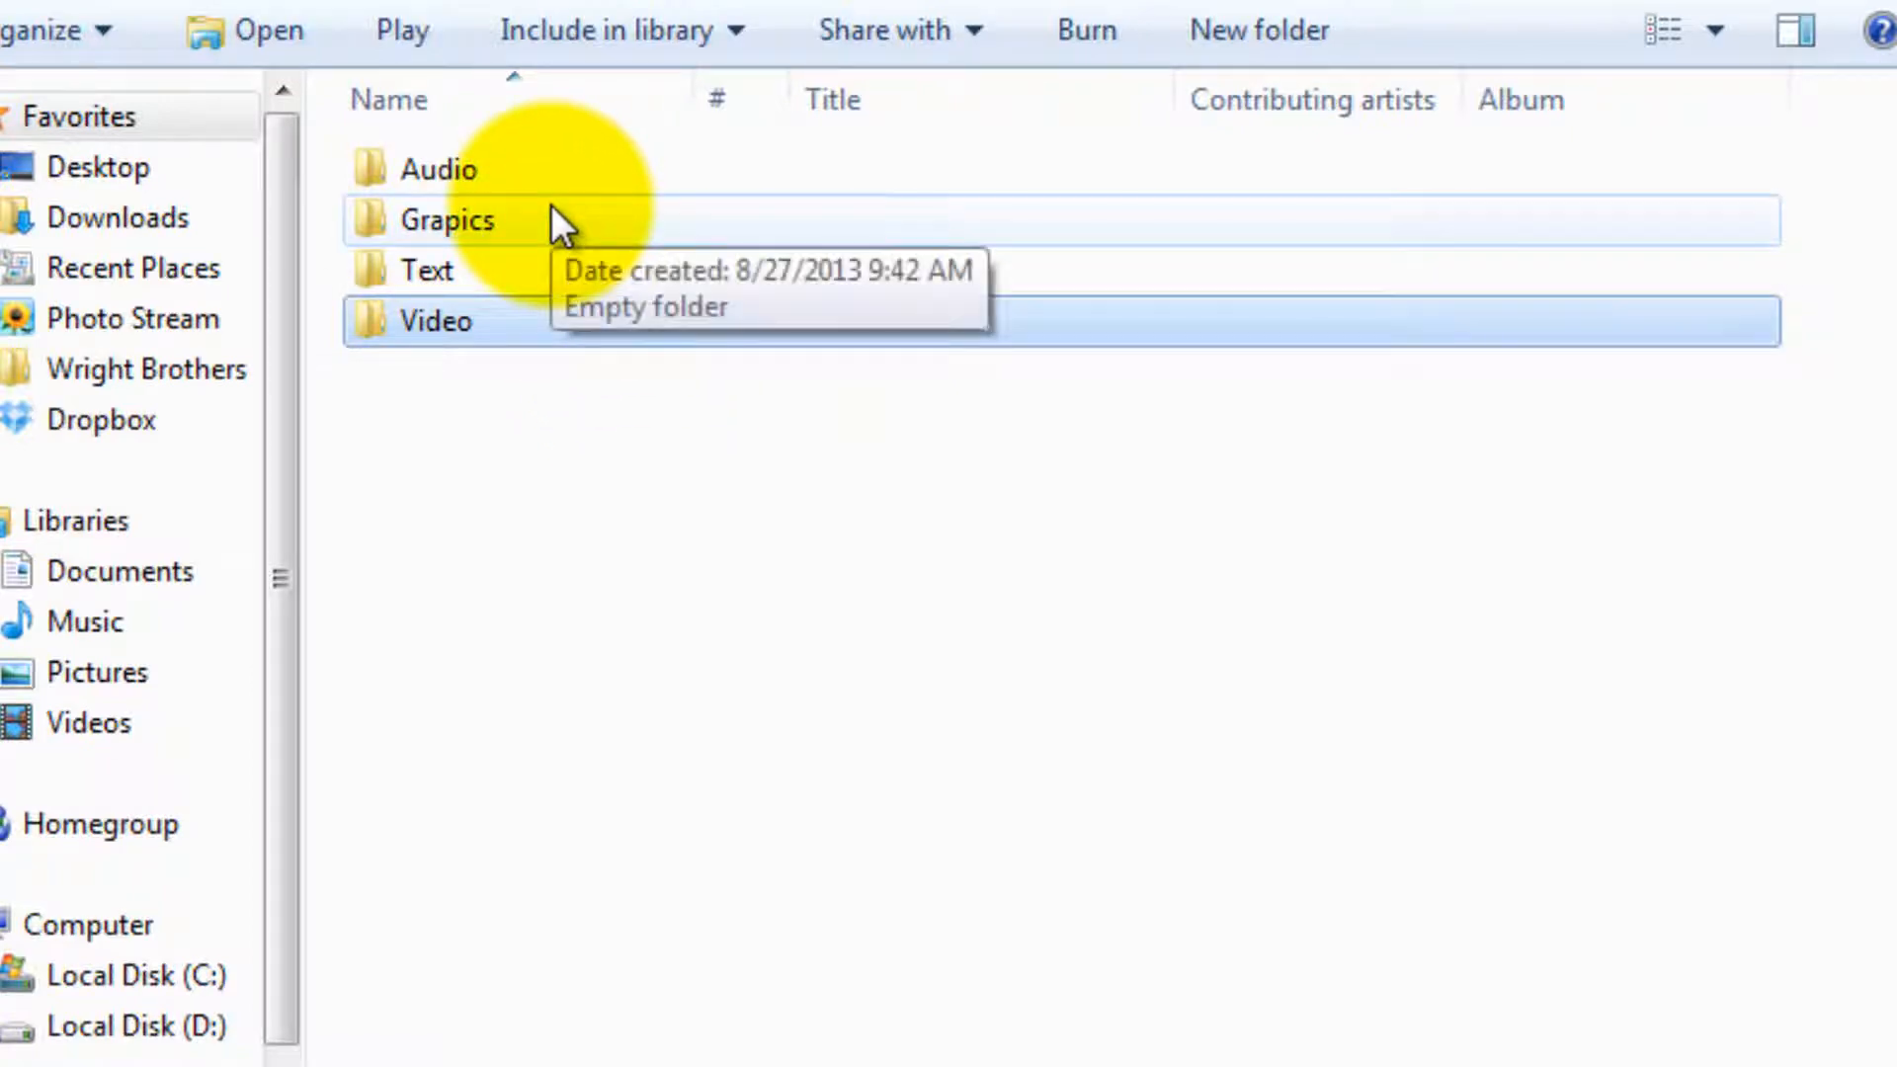
click(532, 174)
double_click(532, 174)
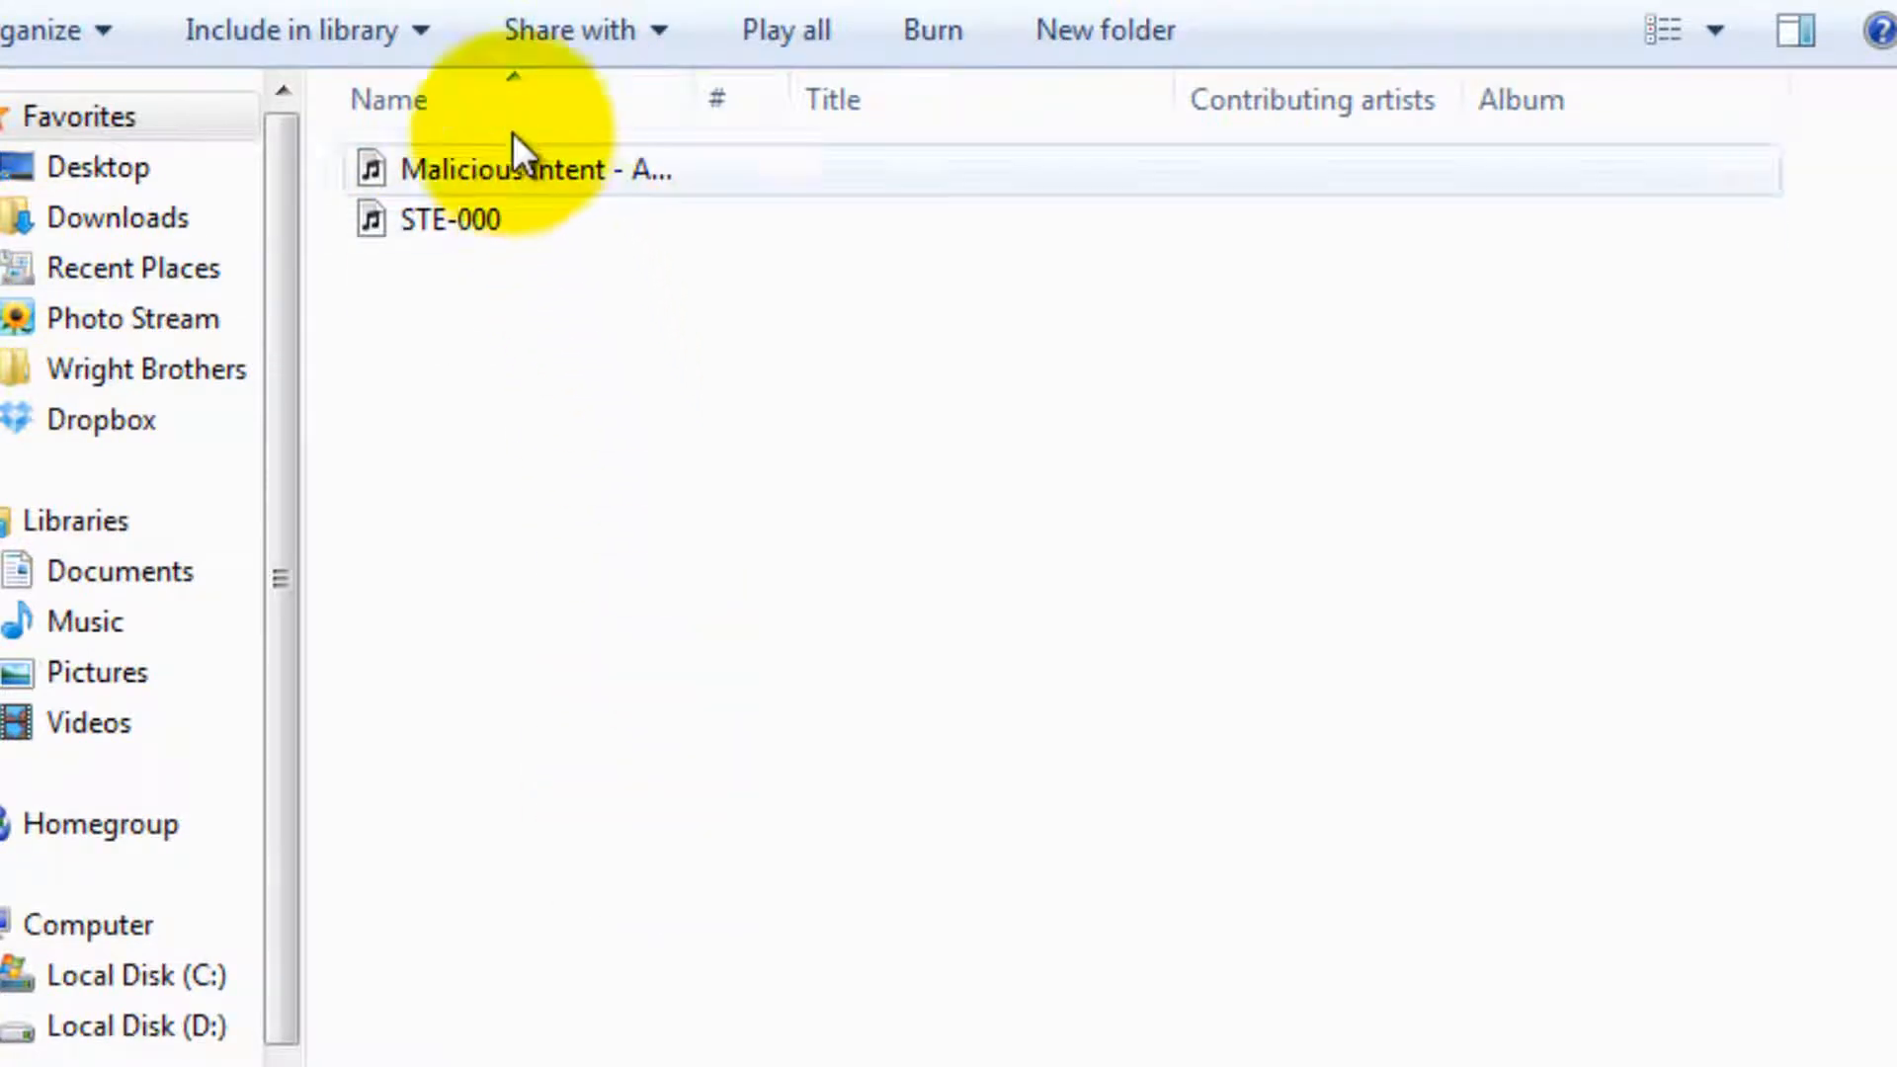
click(2, 2)
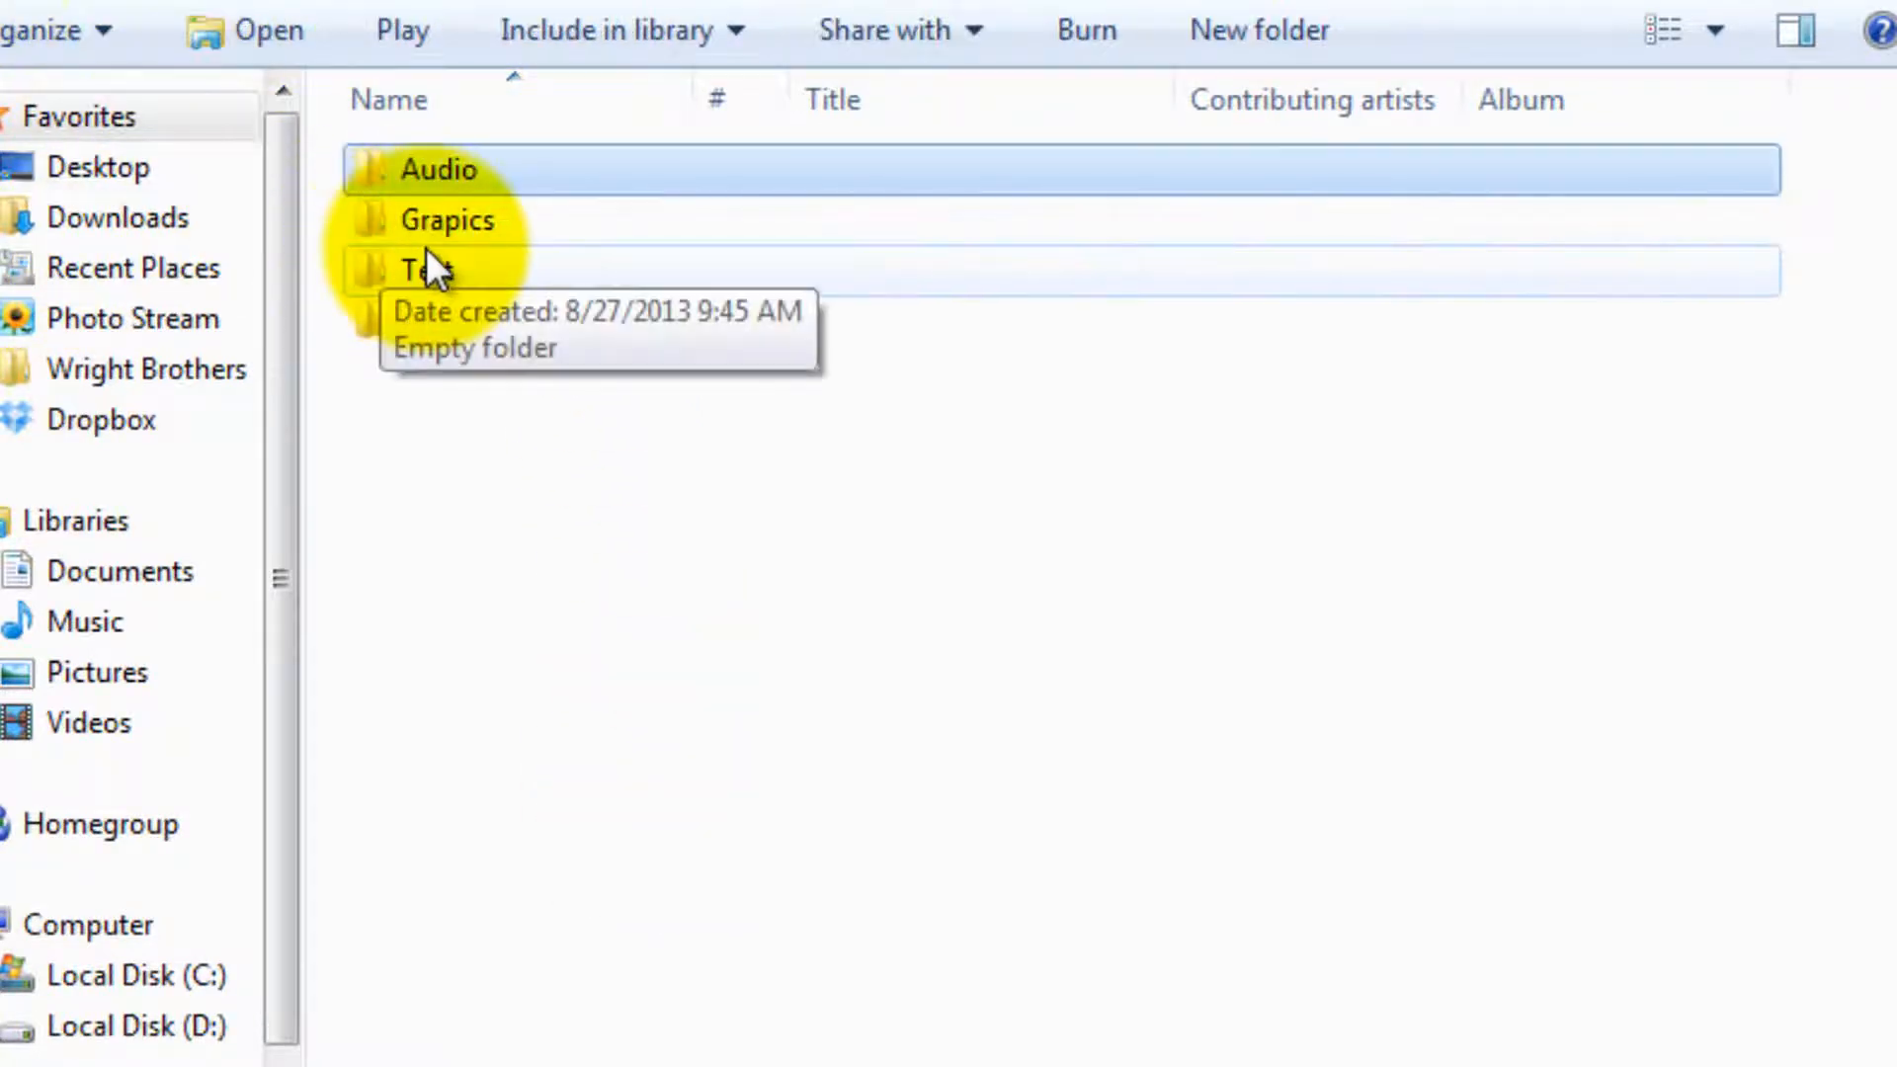
Look inside the Grapics, Video and Text folders in turn and close the folder window
double_click(500, 223)
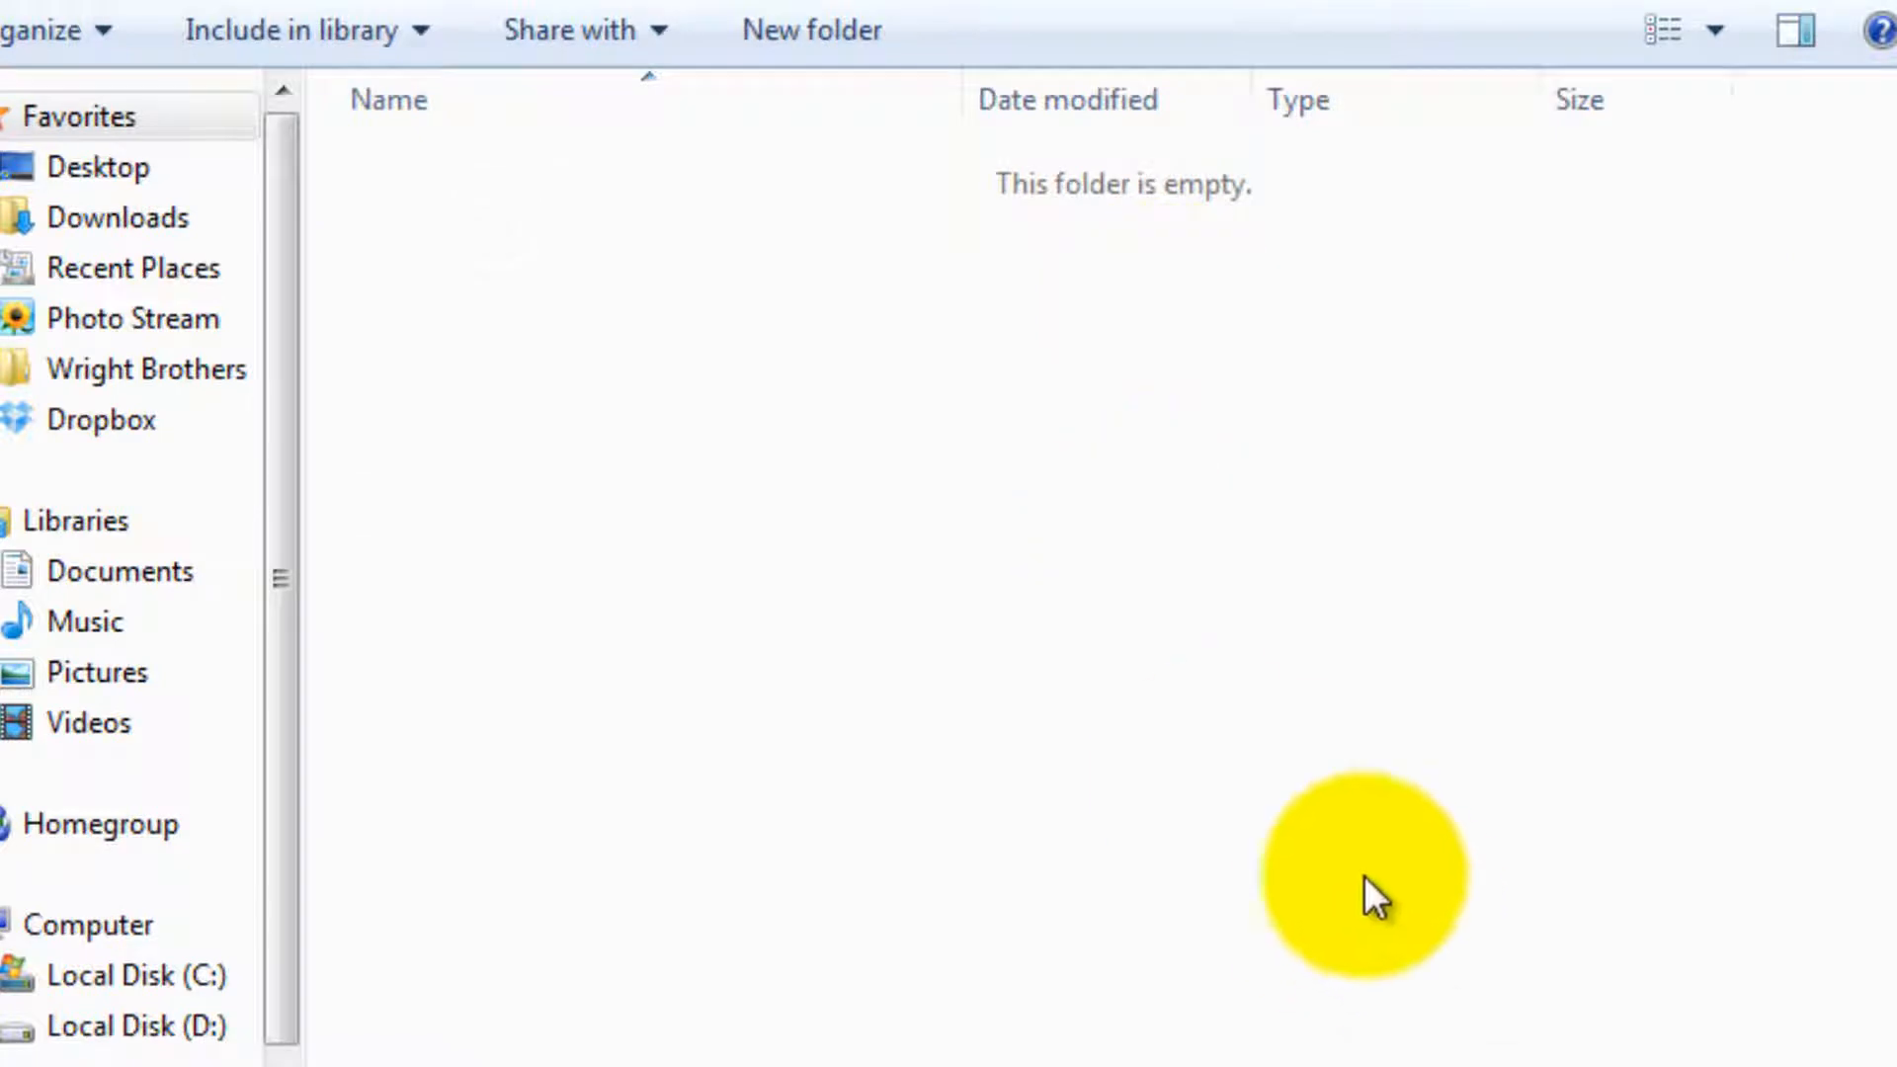
click(2, 2)
double_click(560, 322)
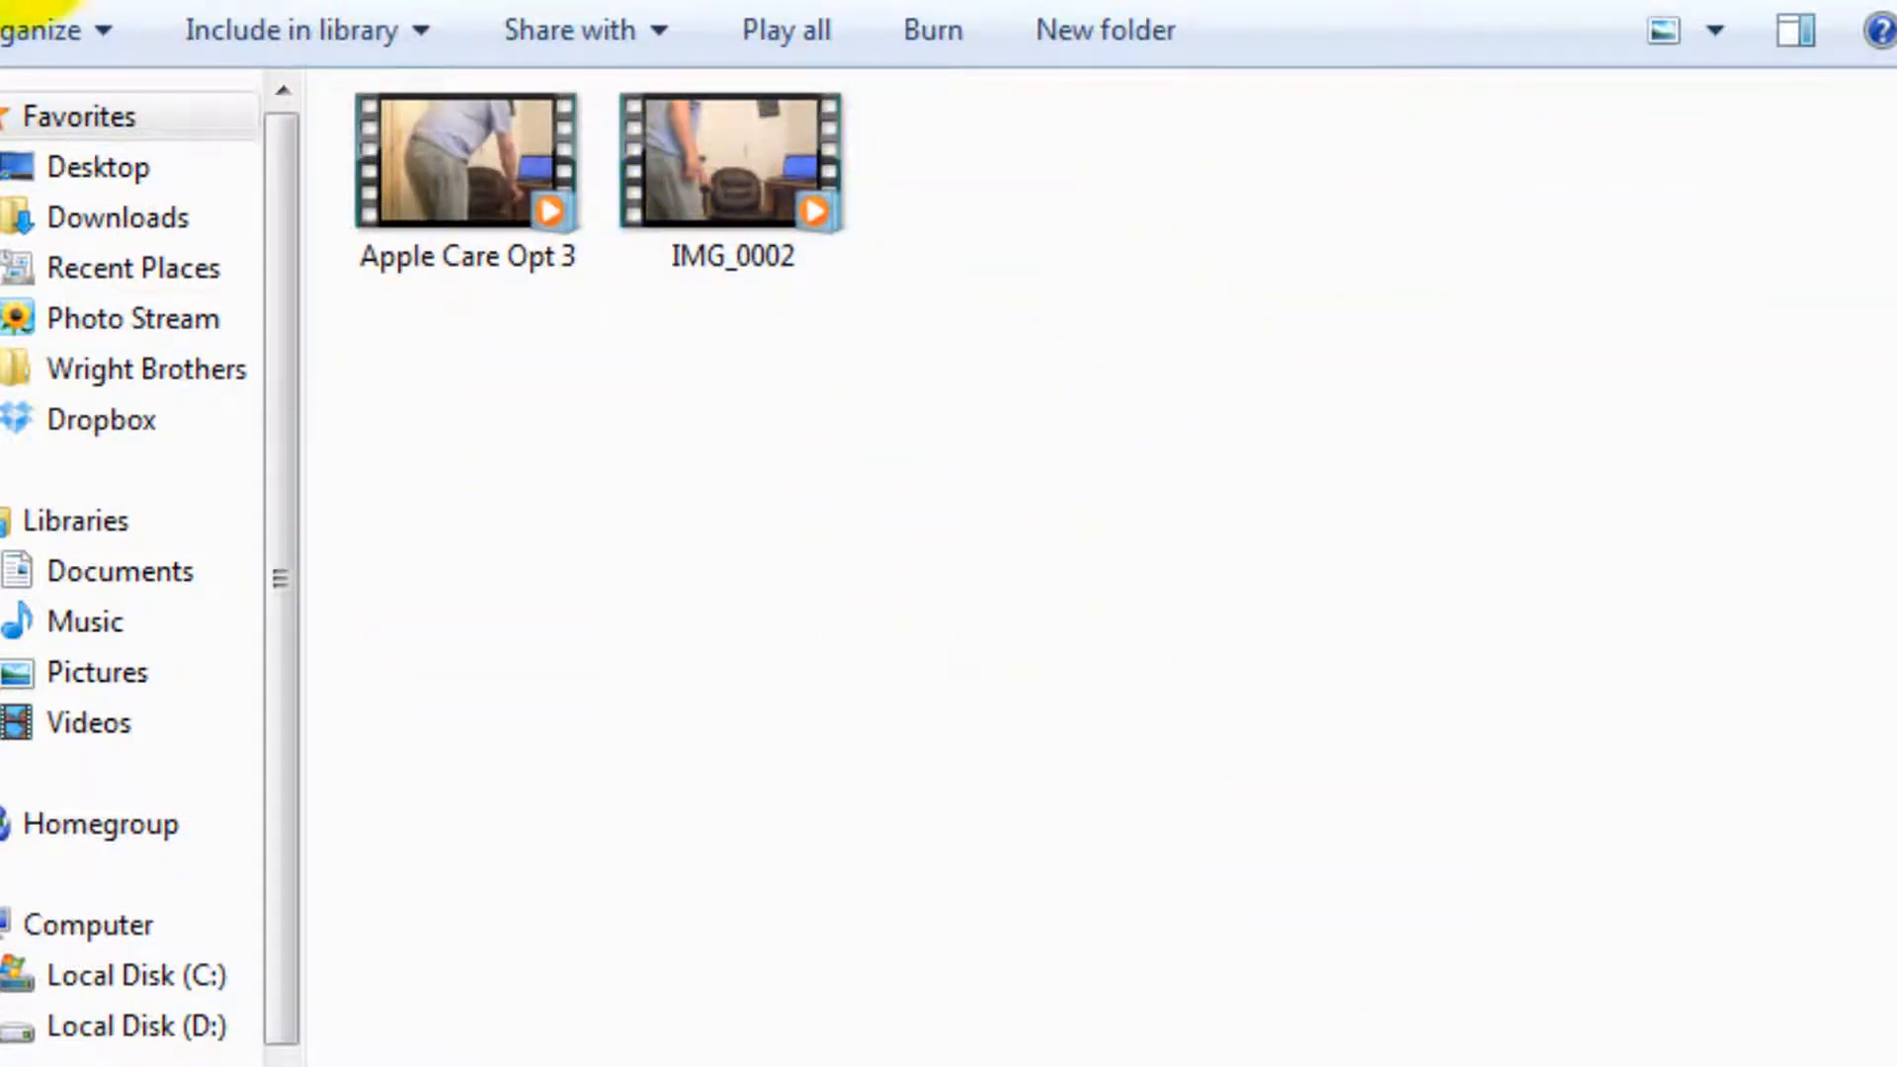
click(8, 12)
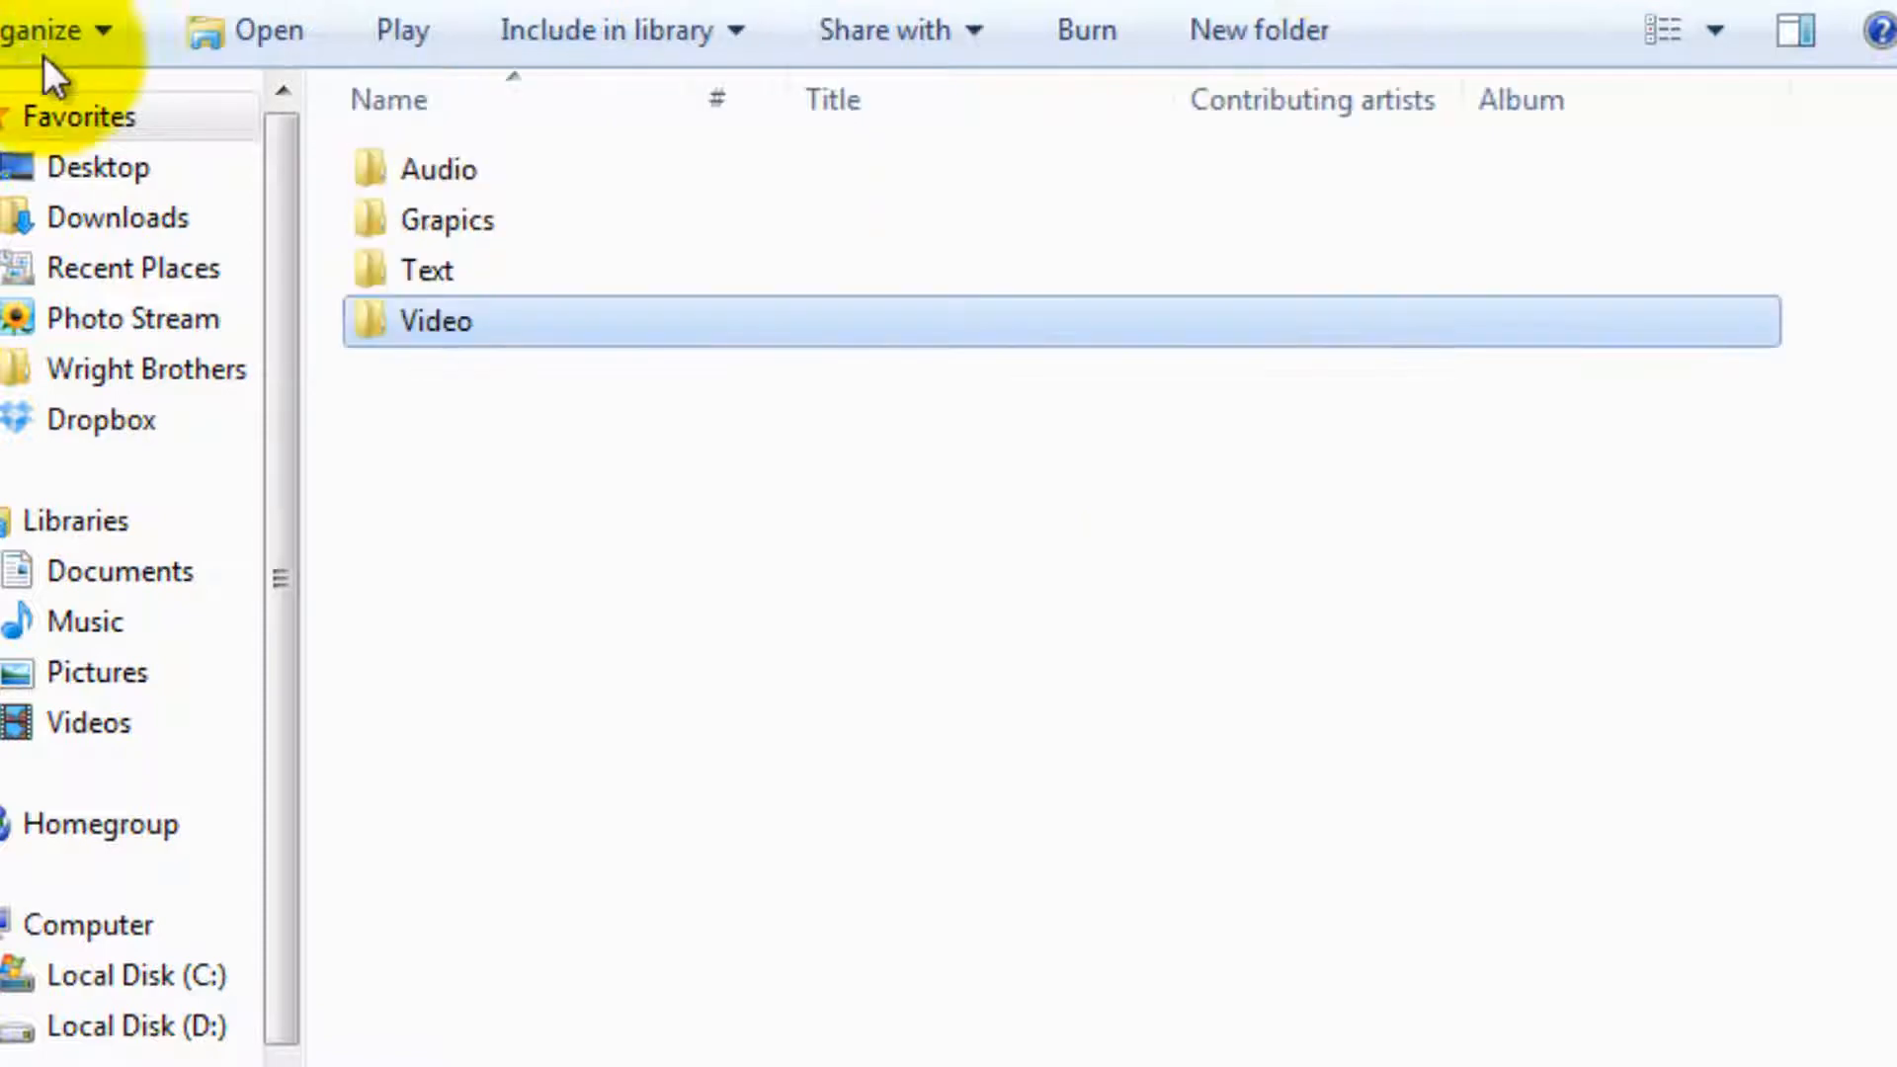
double_click(428, 267)
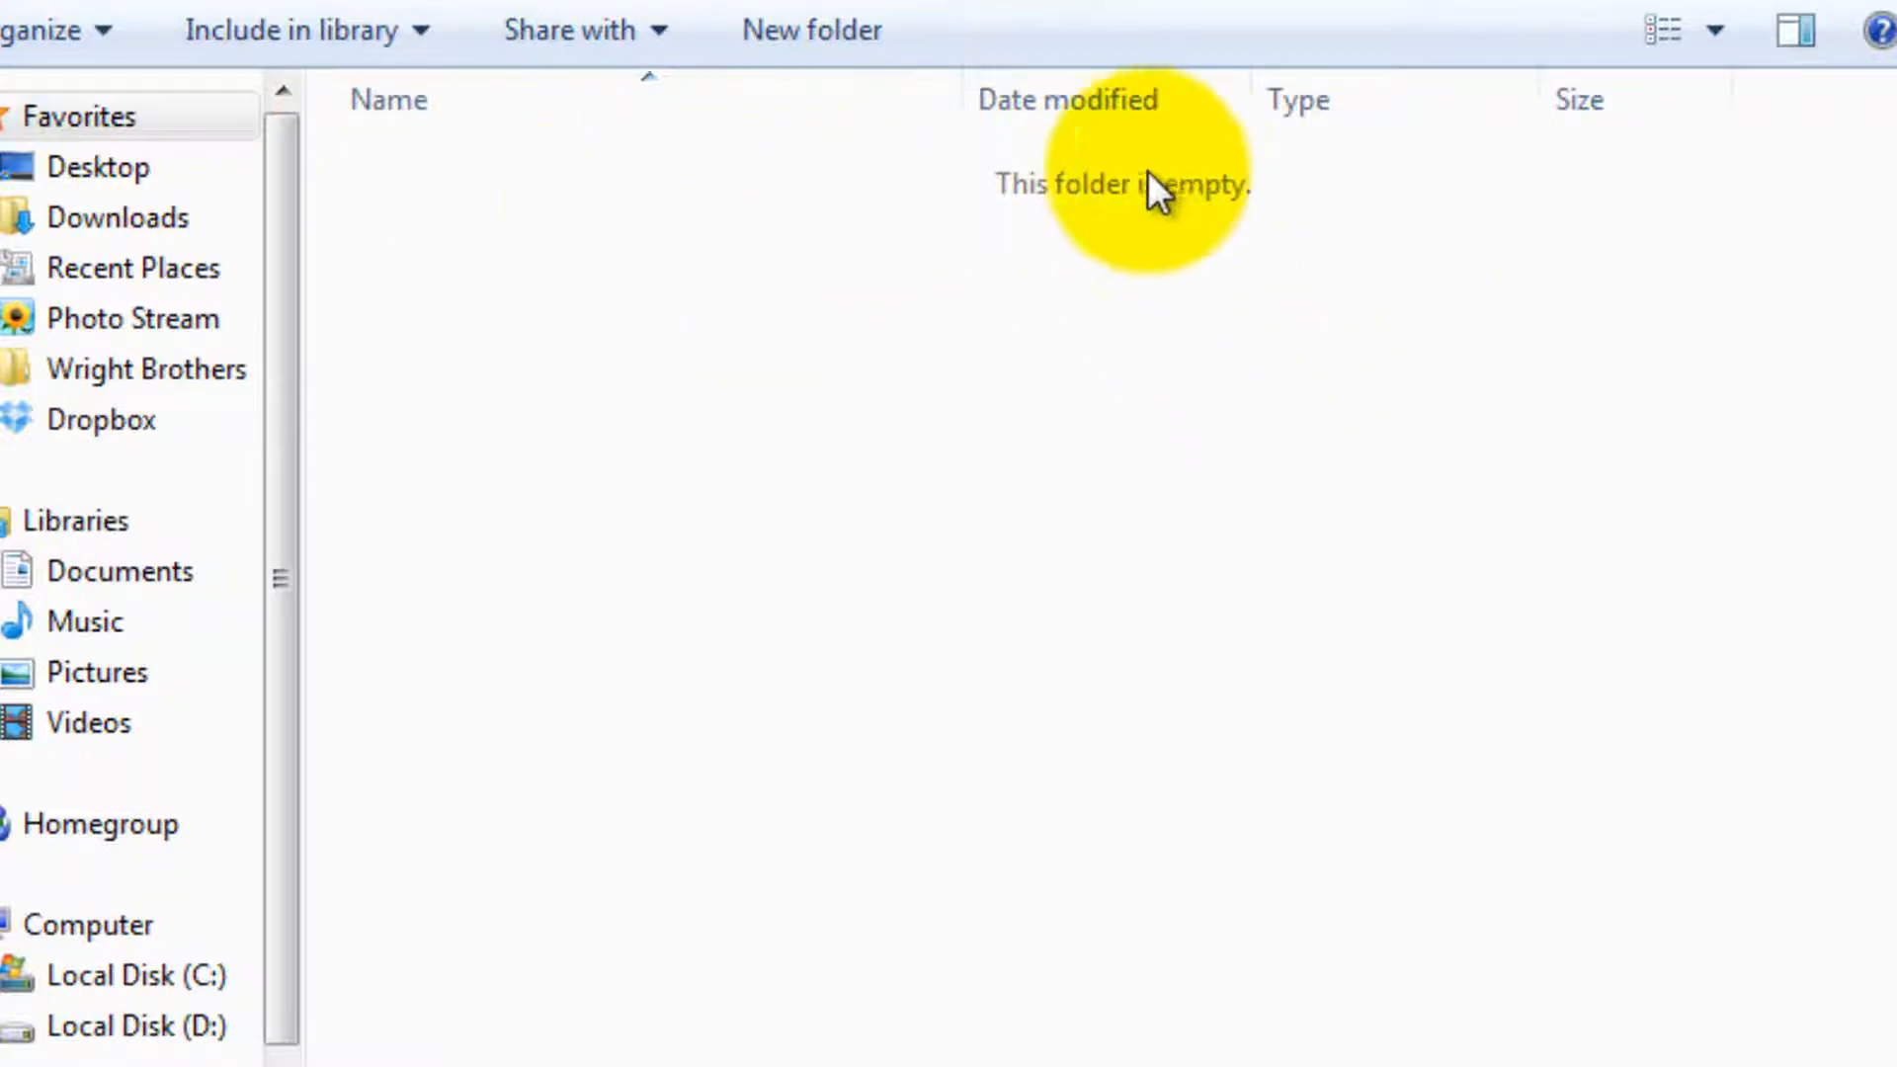
click(6, 2)
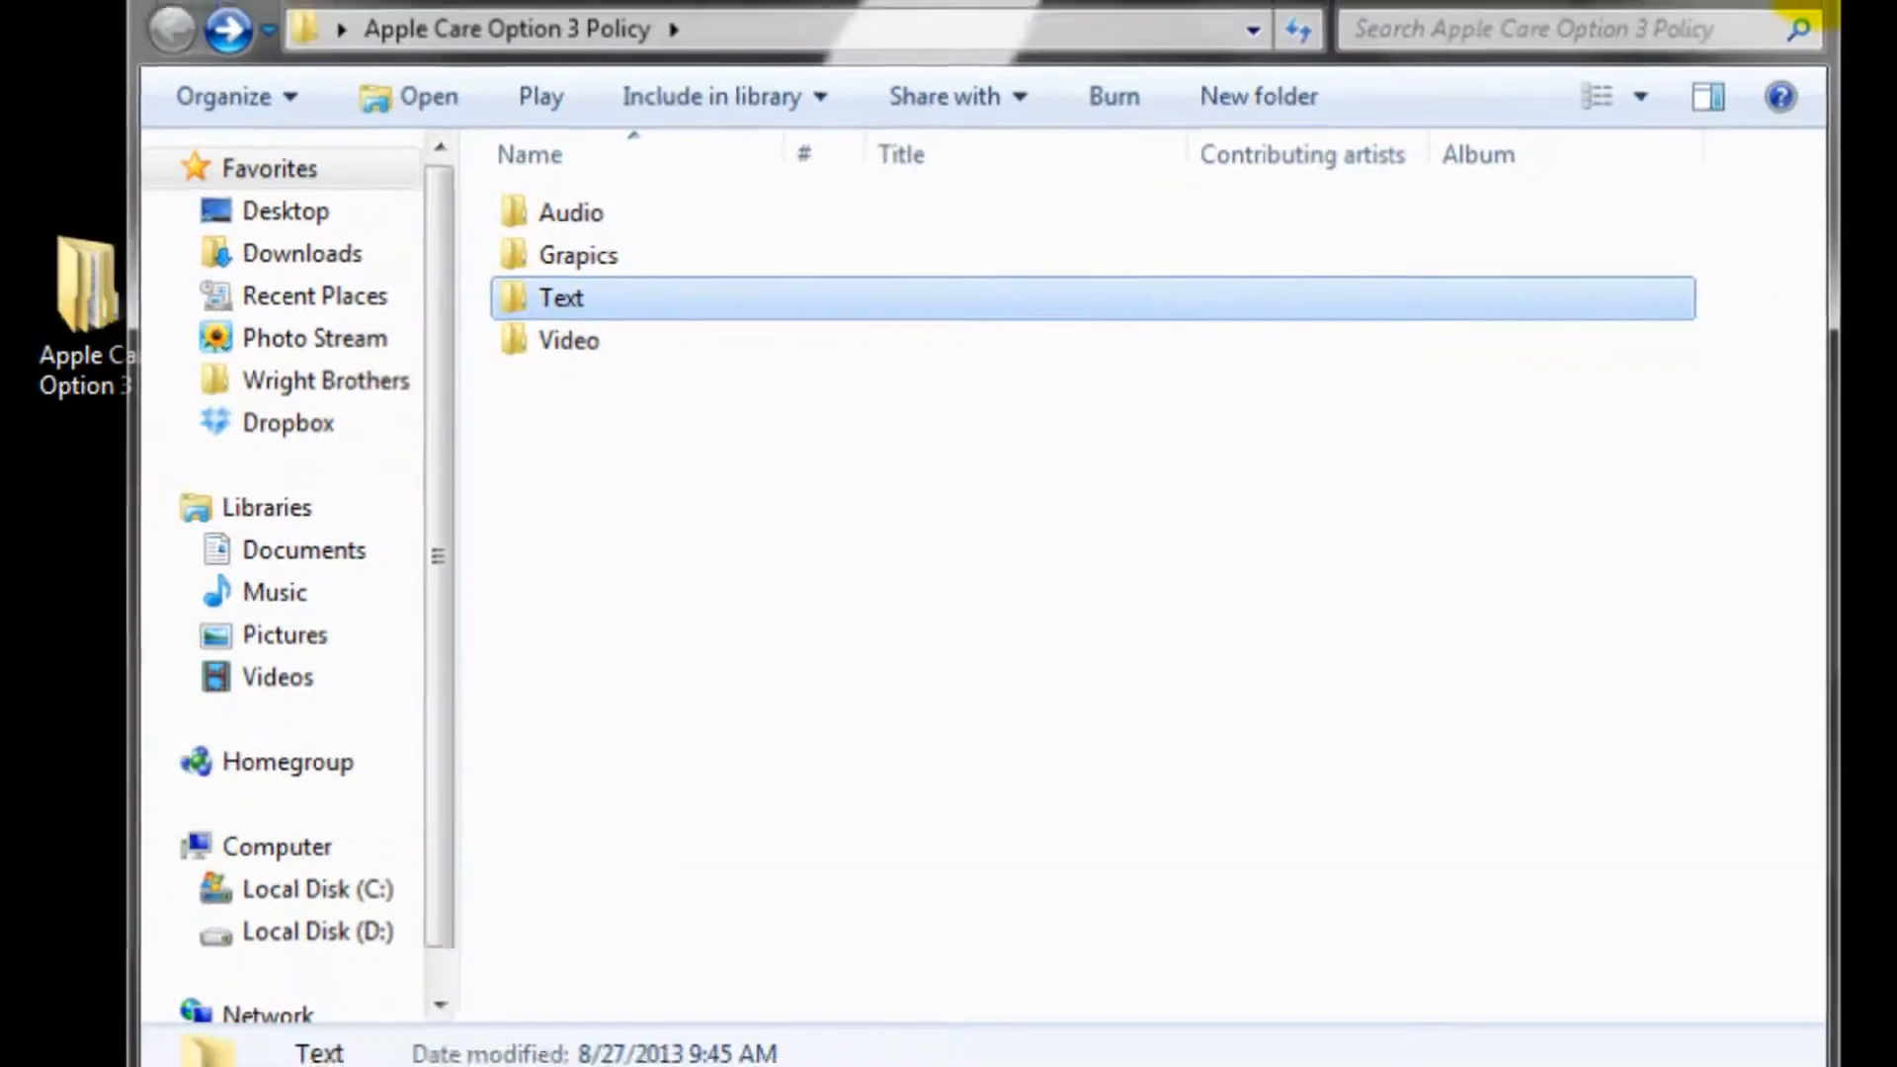
click(1692, 68)
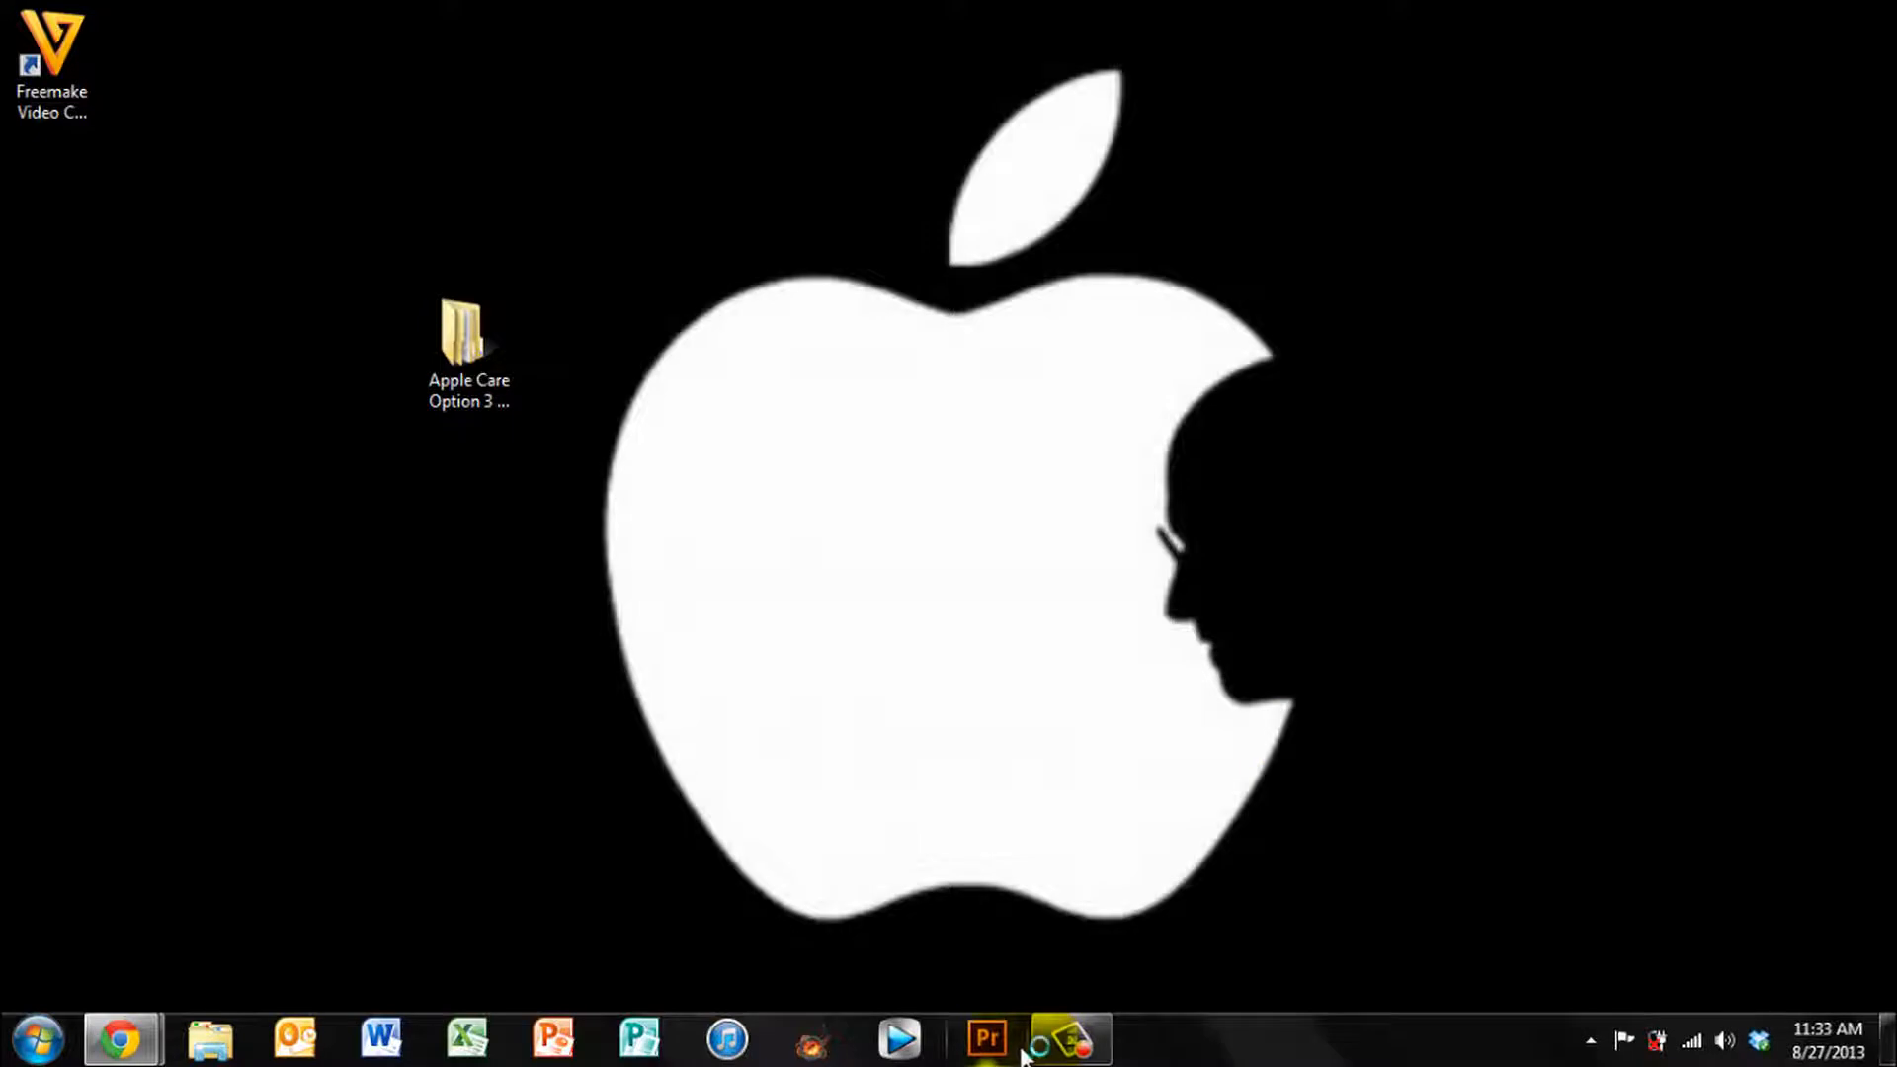
Switch to Adobe Premiere Pro and start a new project with the capture format set to HDV
click(985, 1038)
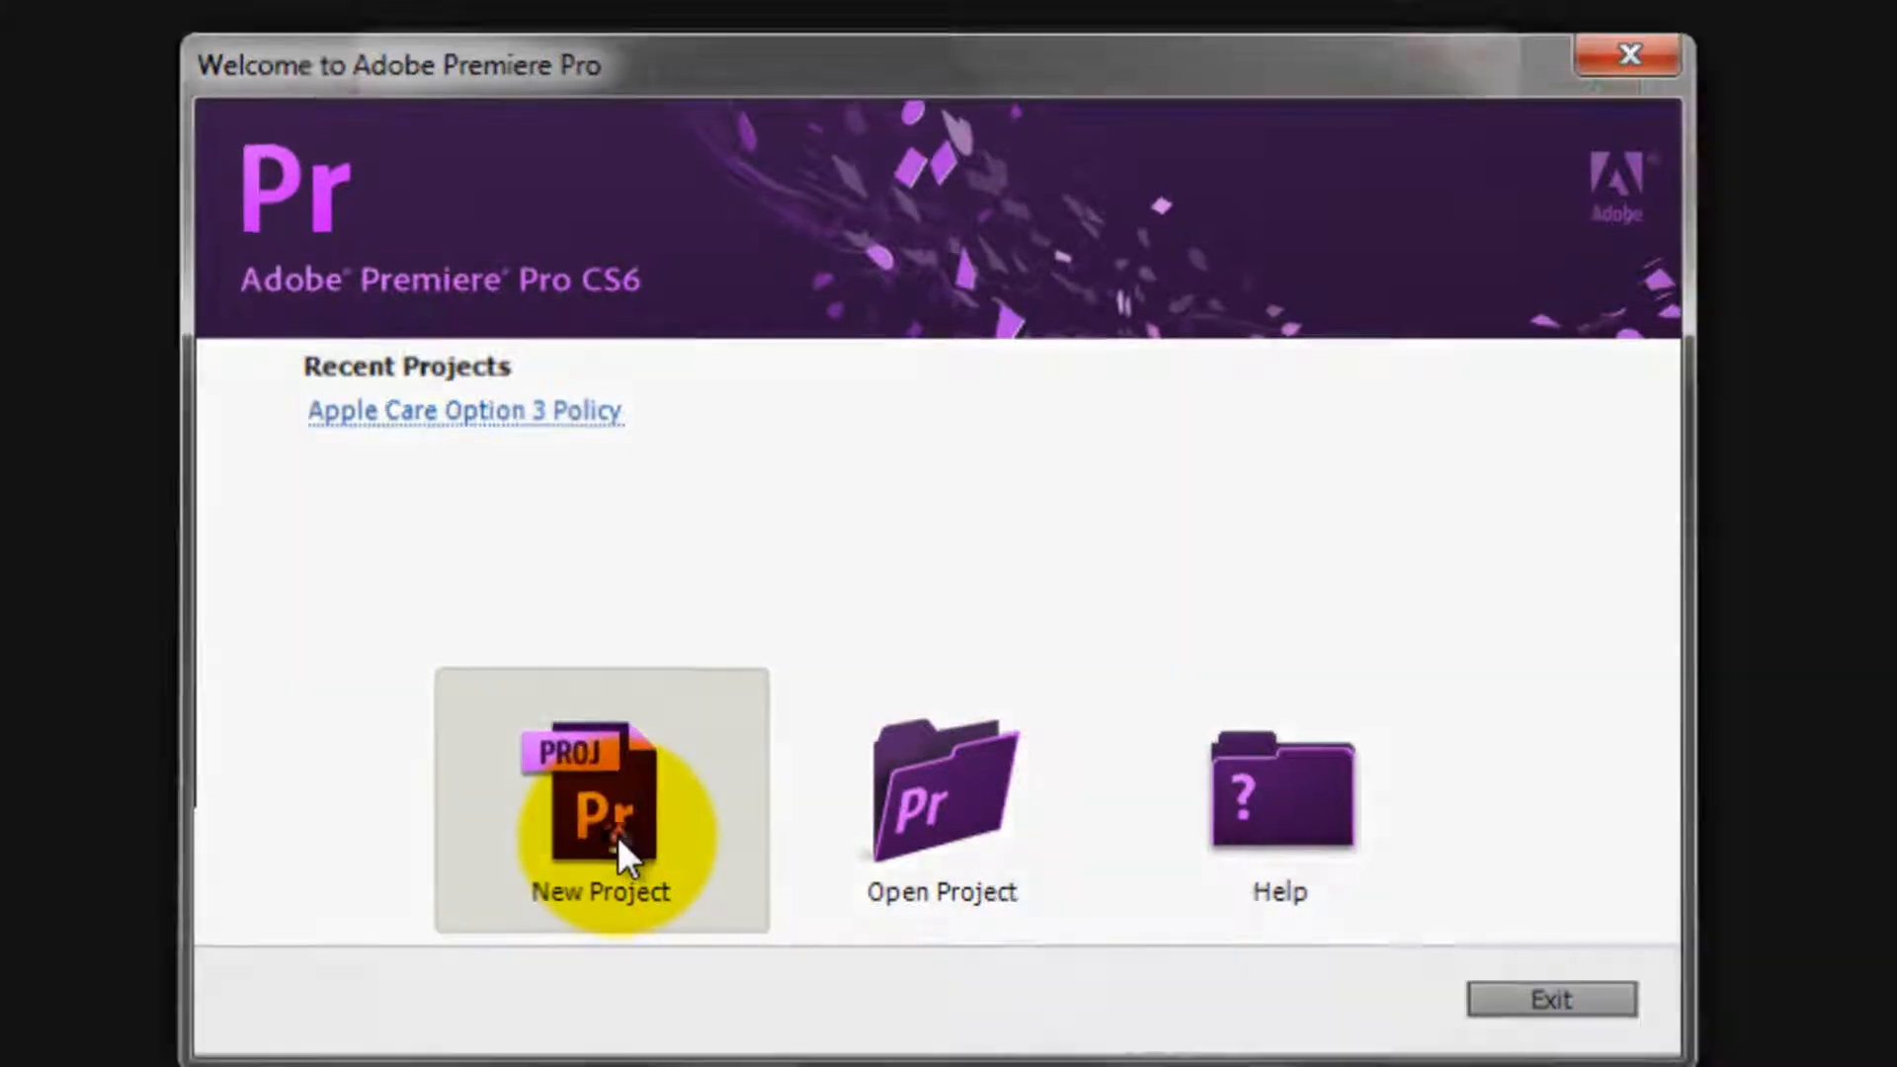
click(618, 840)
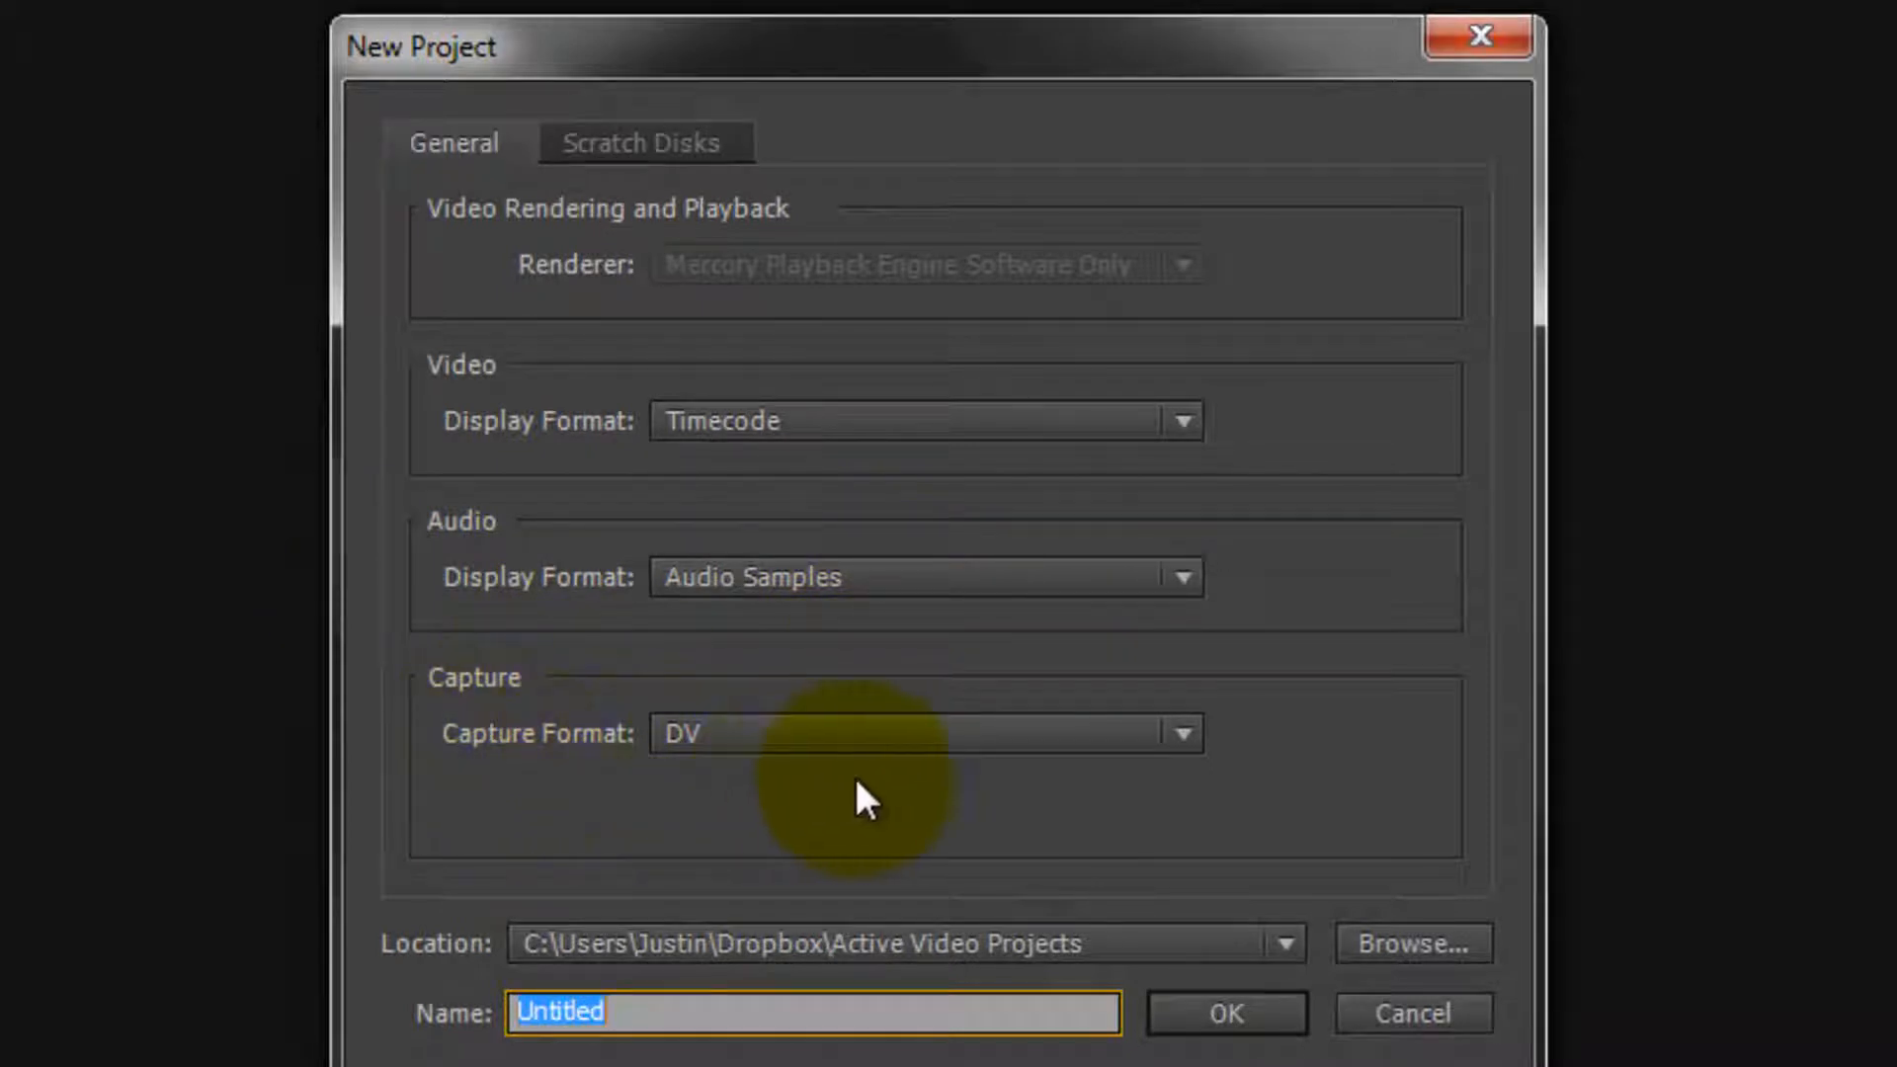
click(709, 737)
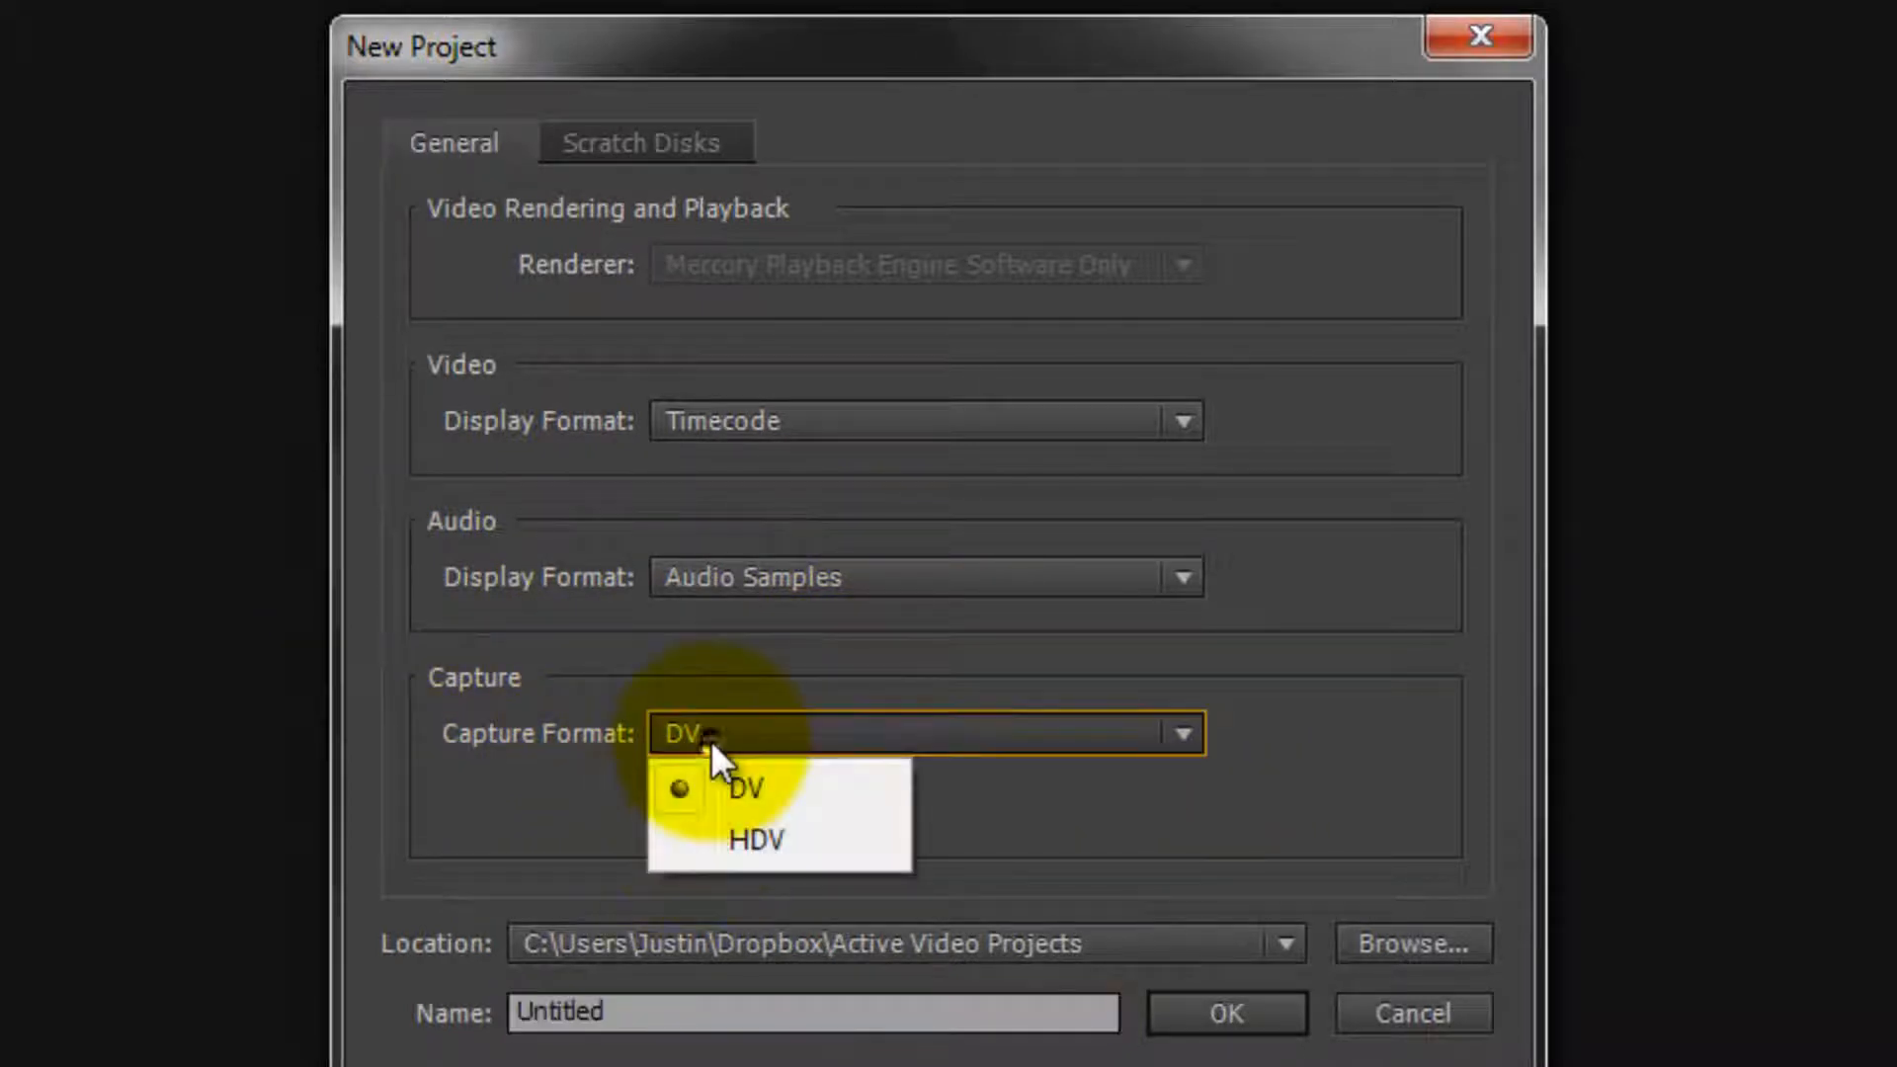
click(710, 739)
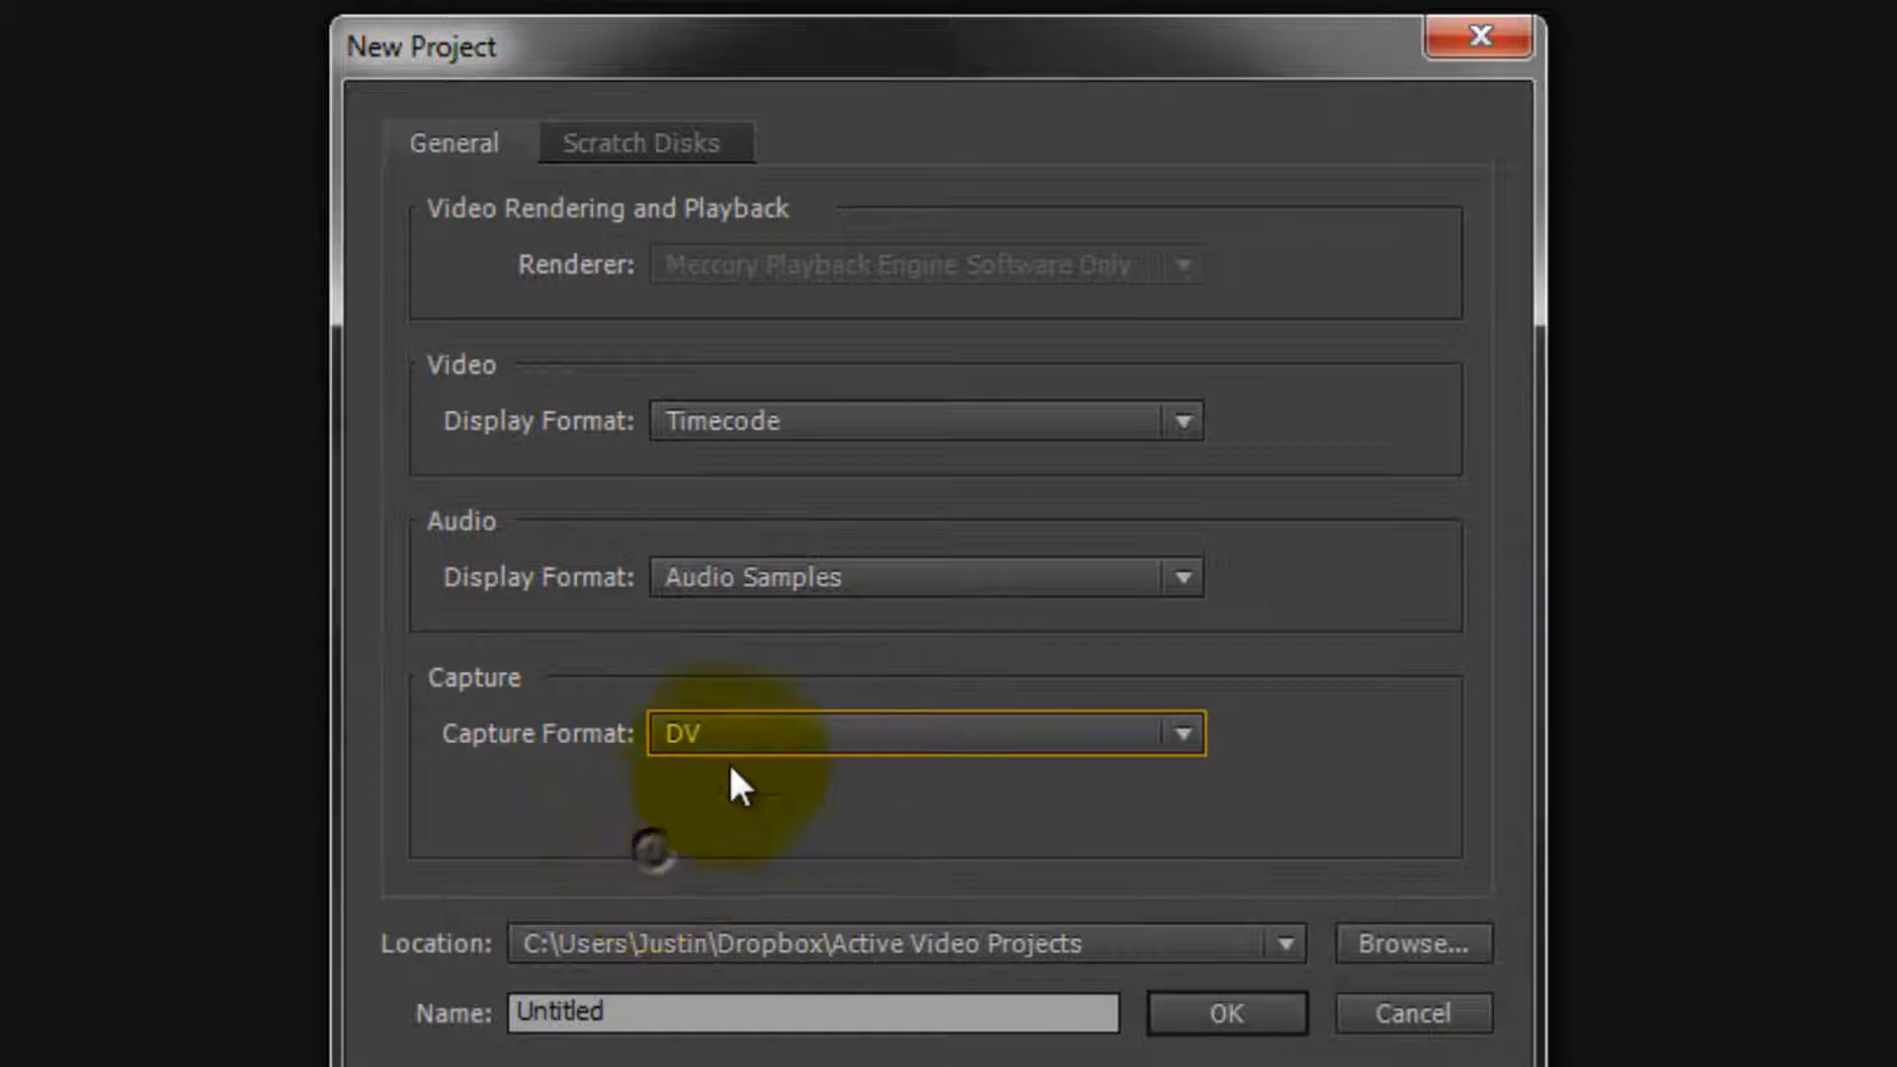
click(745, 736)
click(751, 836)
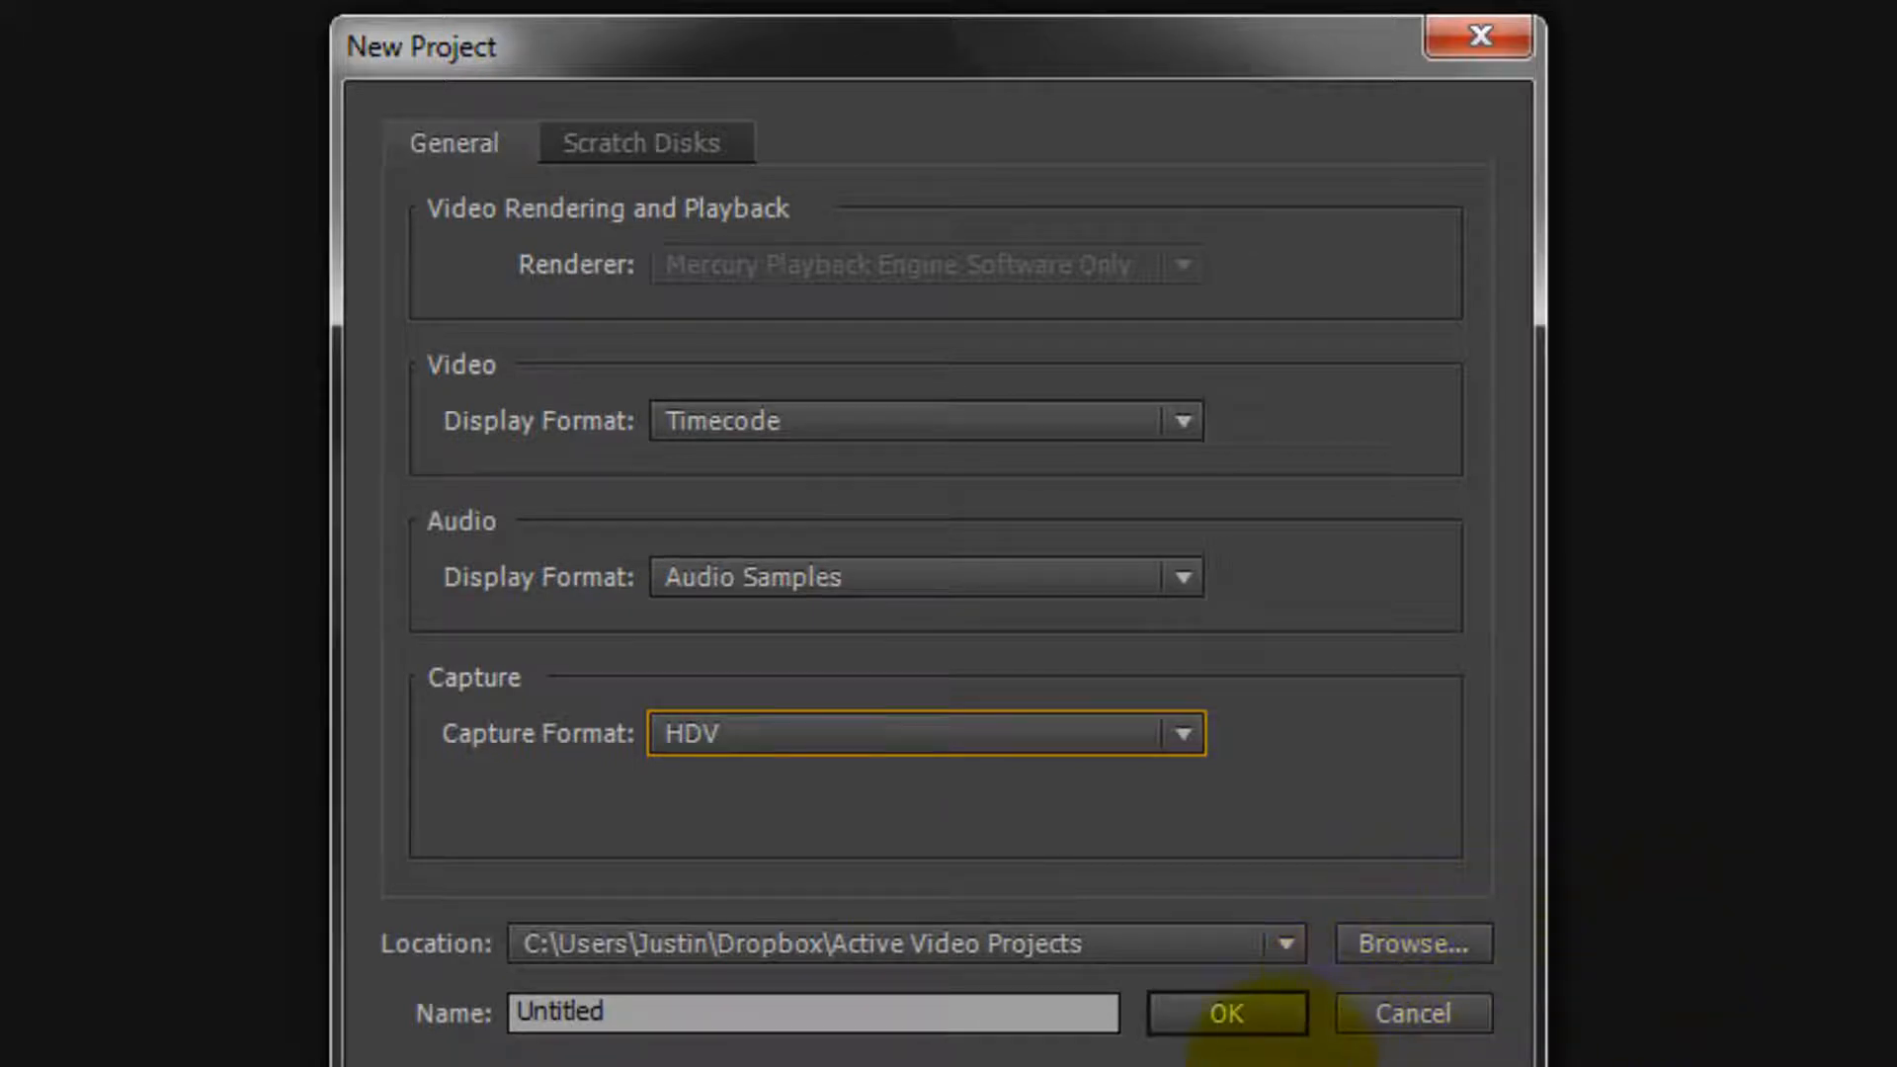
Create the project with the name Premiere Pro Tutorial Part 1, without adding a sequence
click(870, 1028)
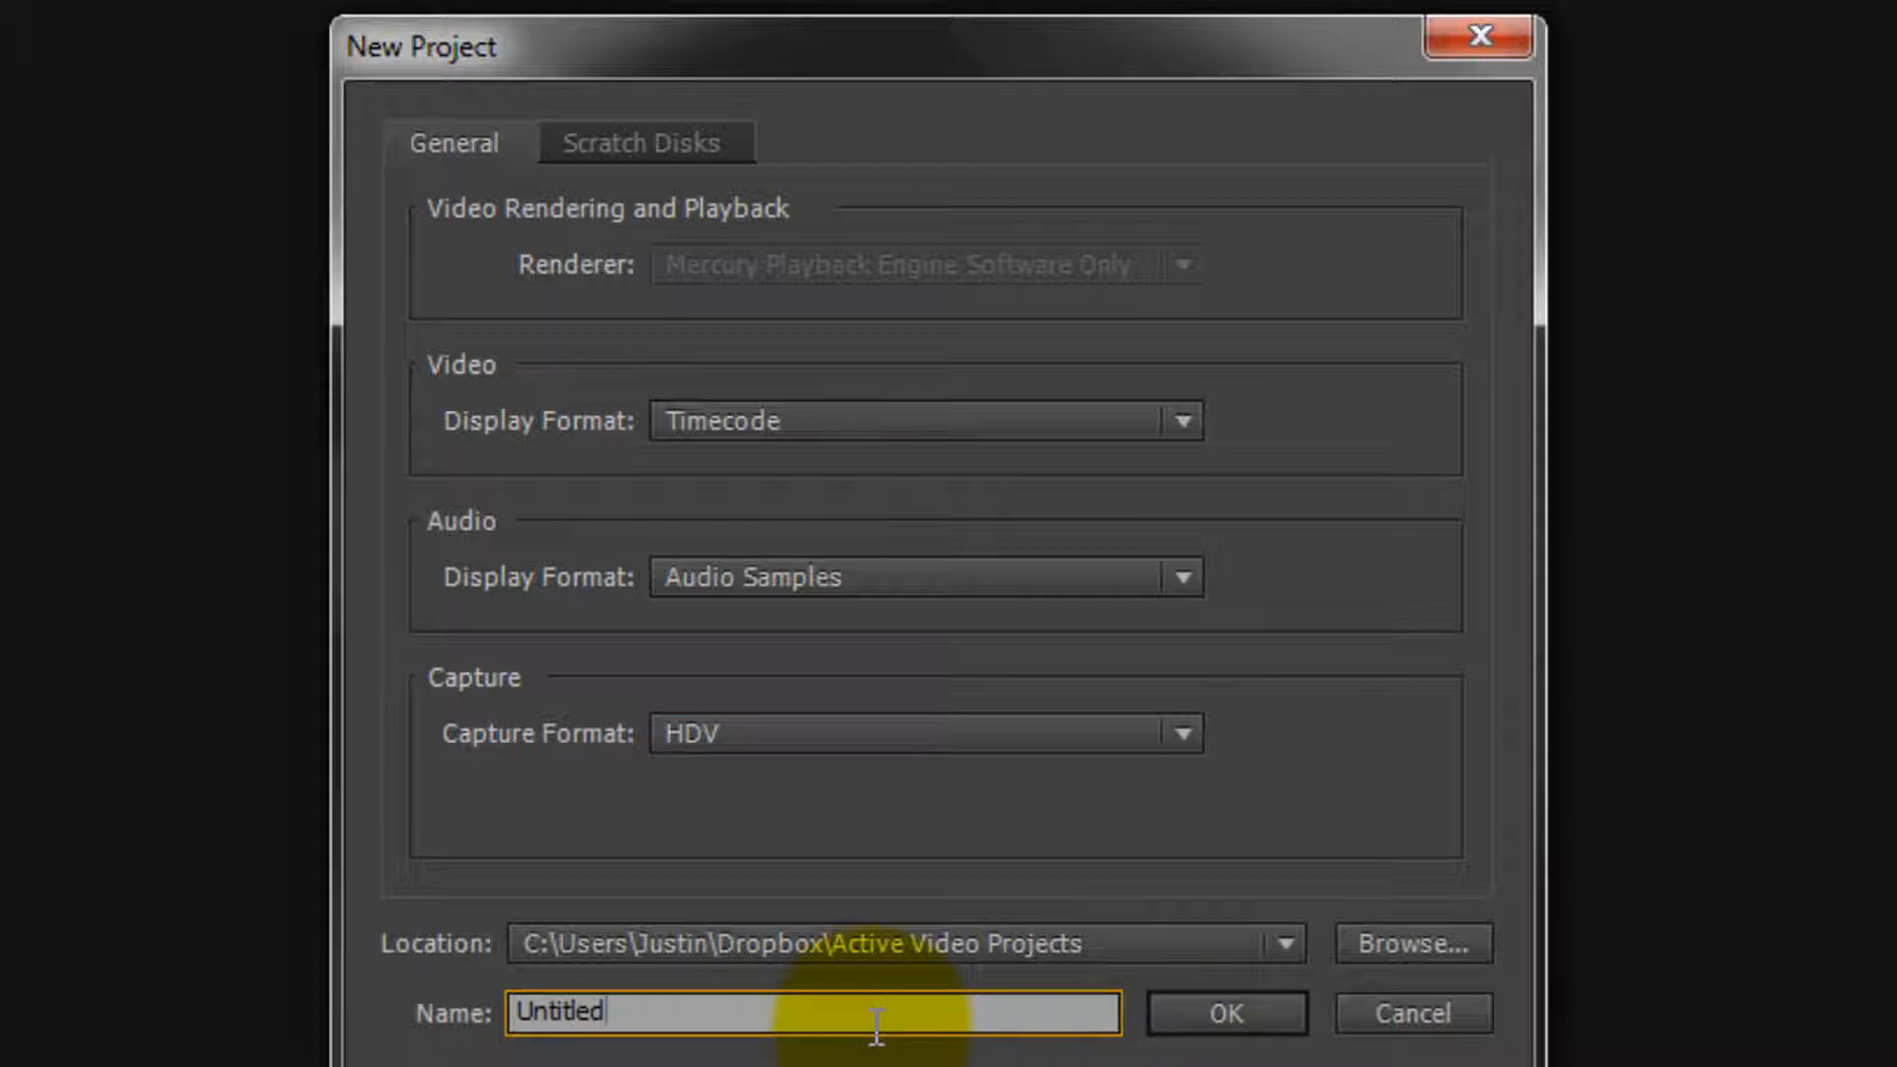
double_click(876, 1027)
key(BackSpace)
text(Preme)
key(BackSpace)
text(iere Pol)
key(BackSpace)
key(BackSpace)
text(ro)
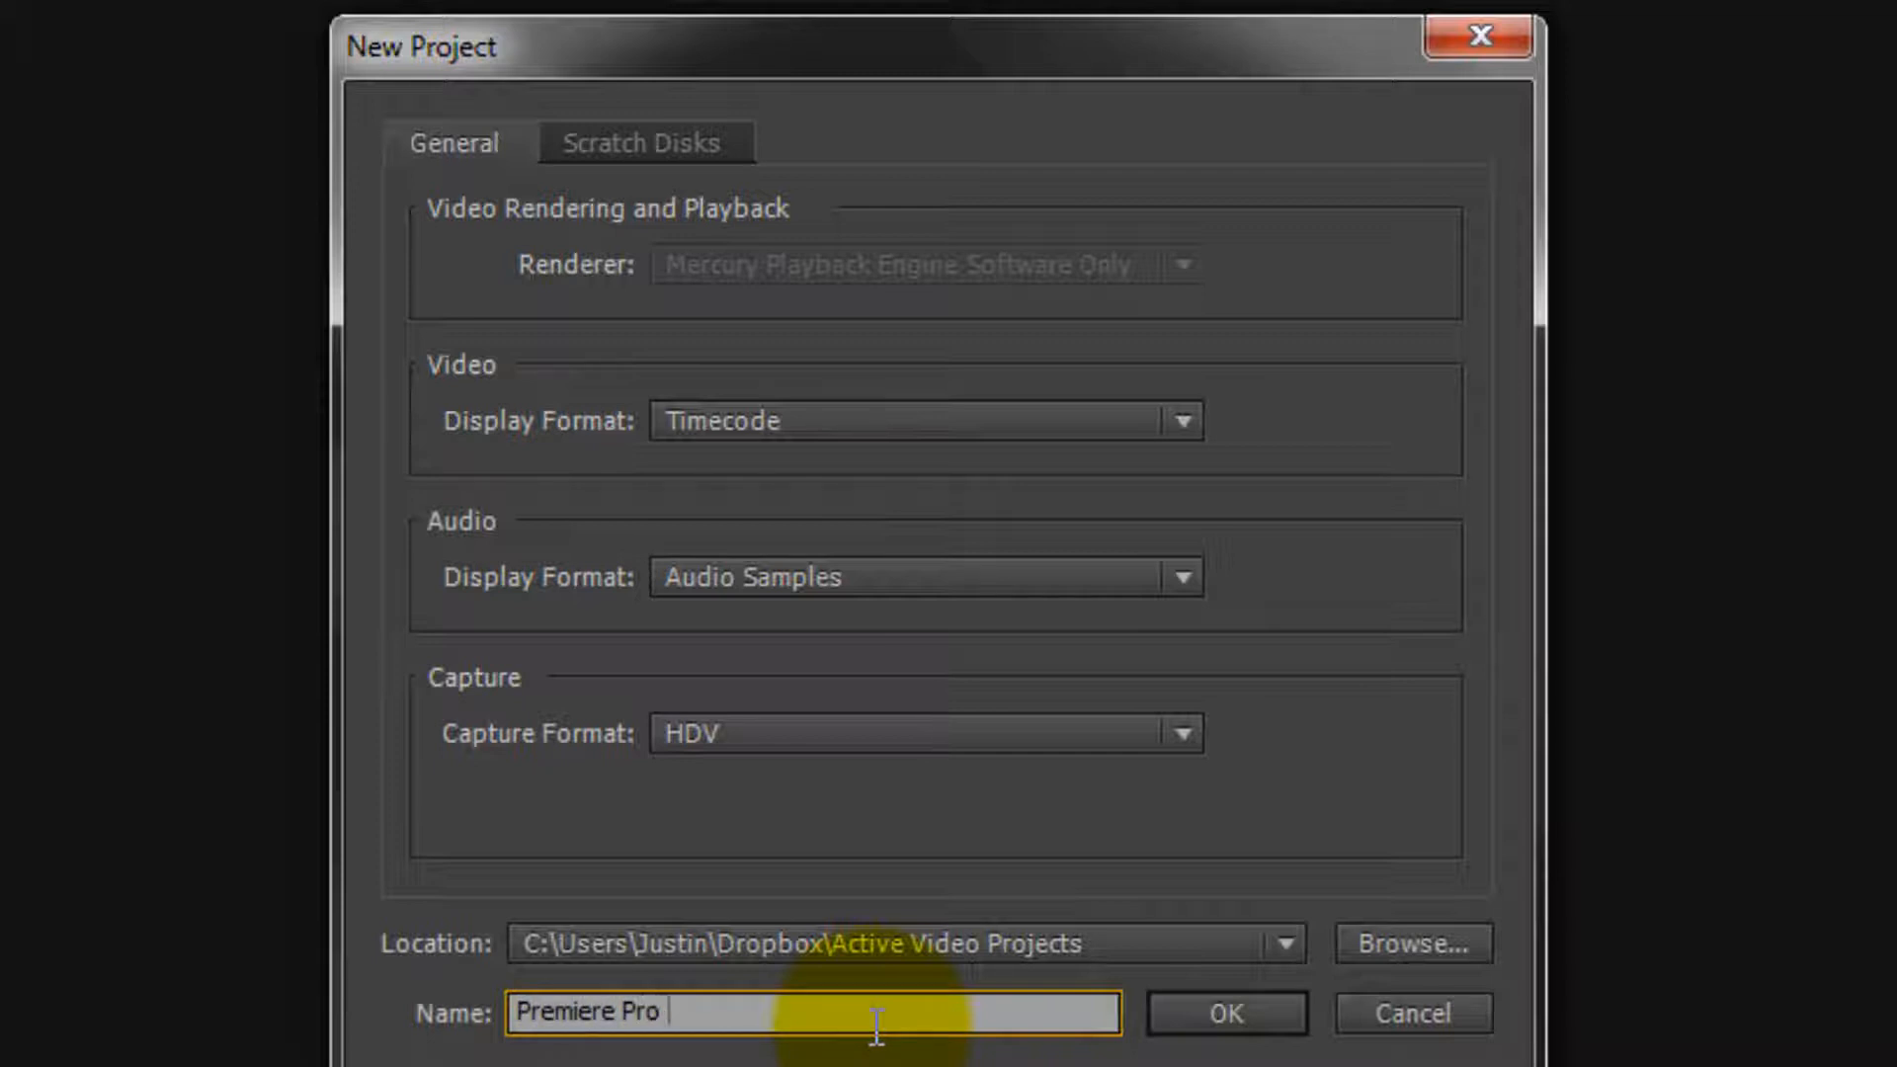
text( Tutorial Part 1)
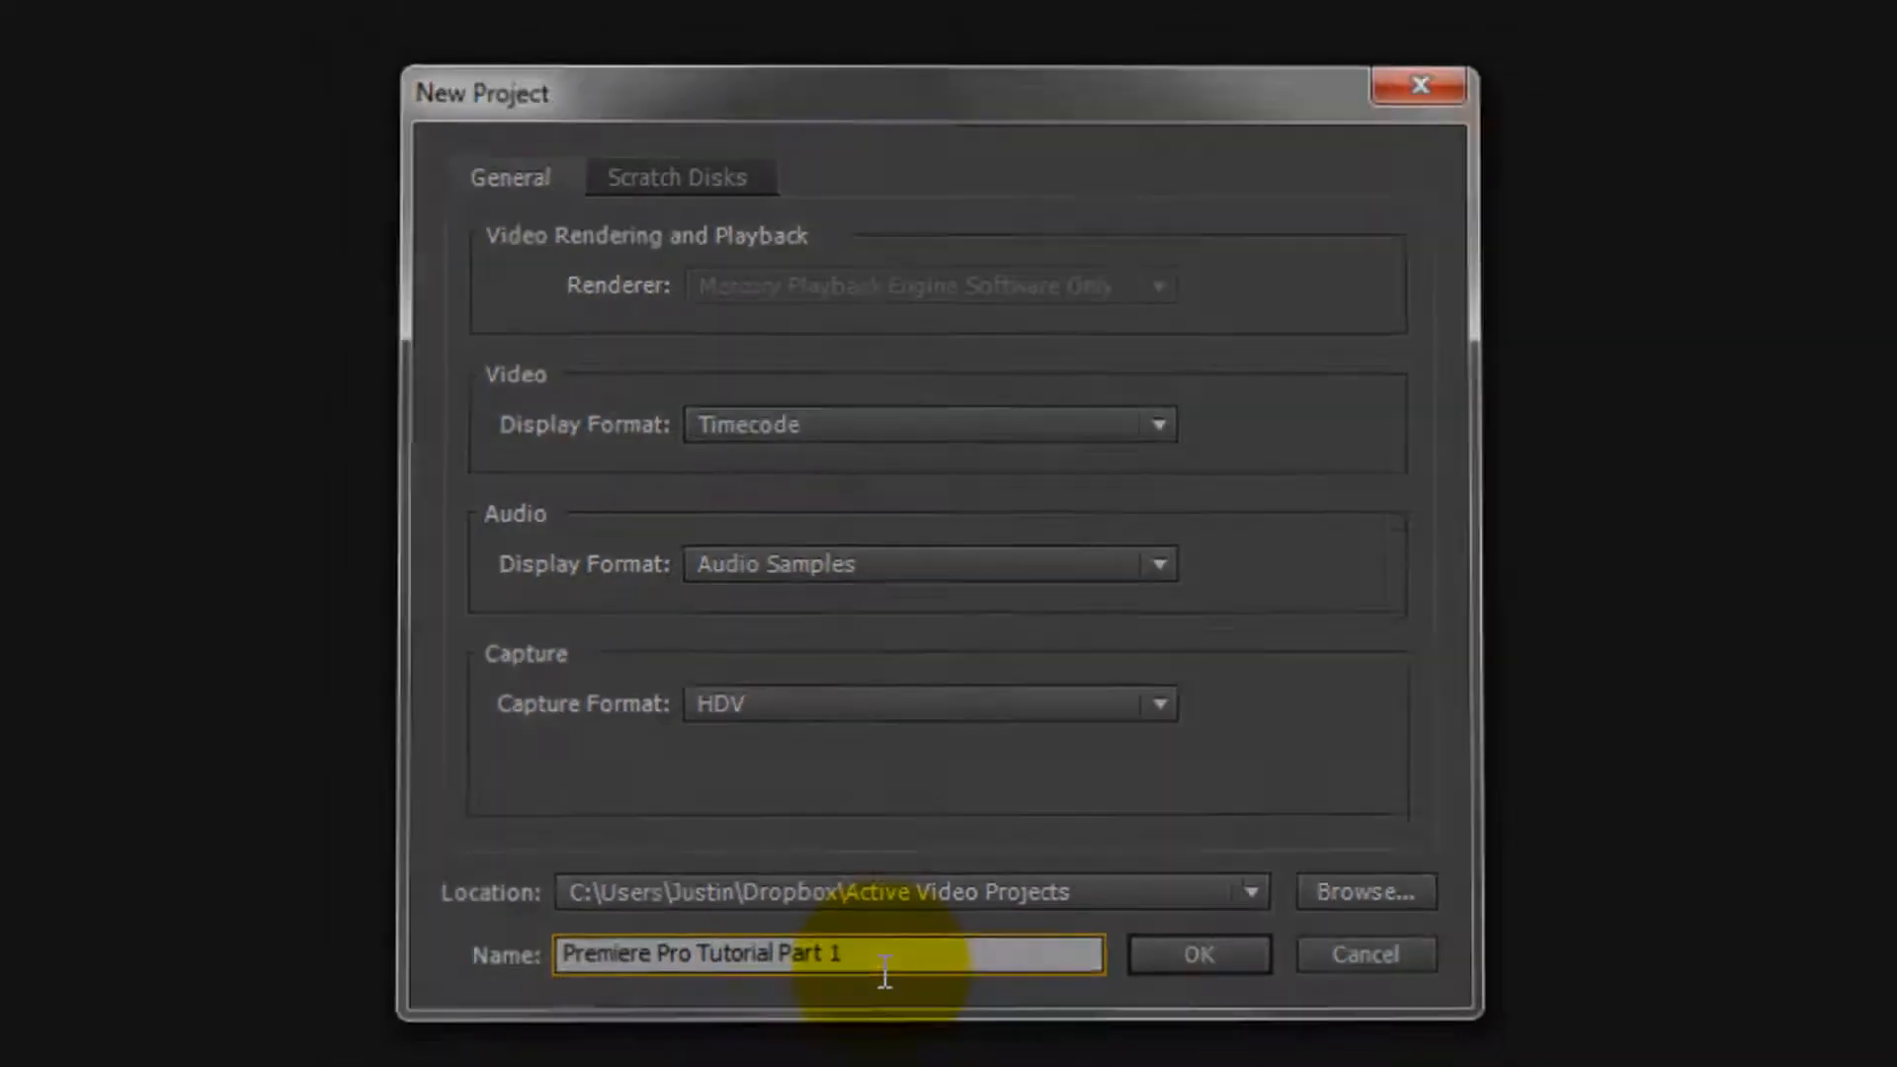
key(Return)
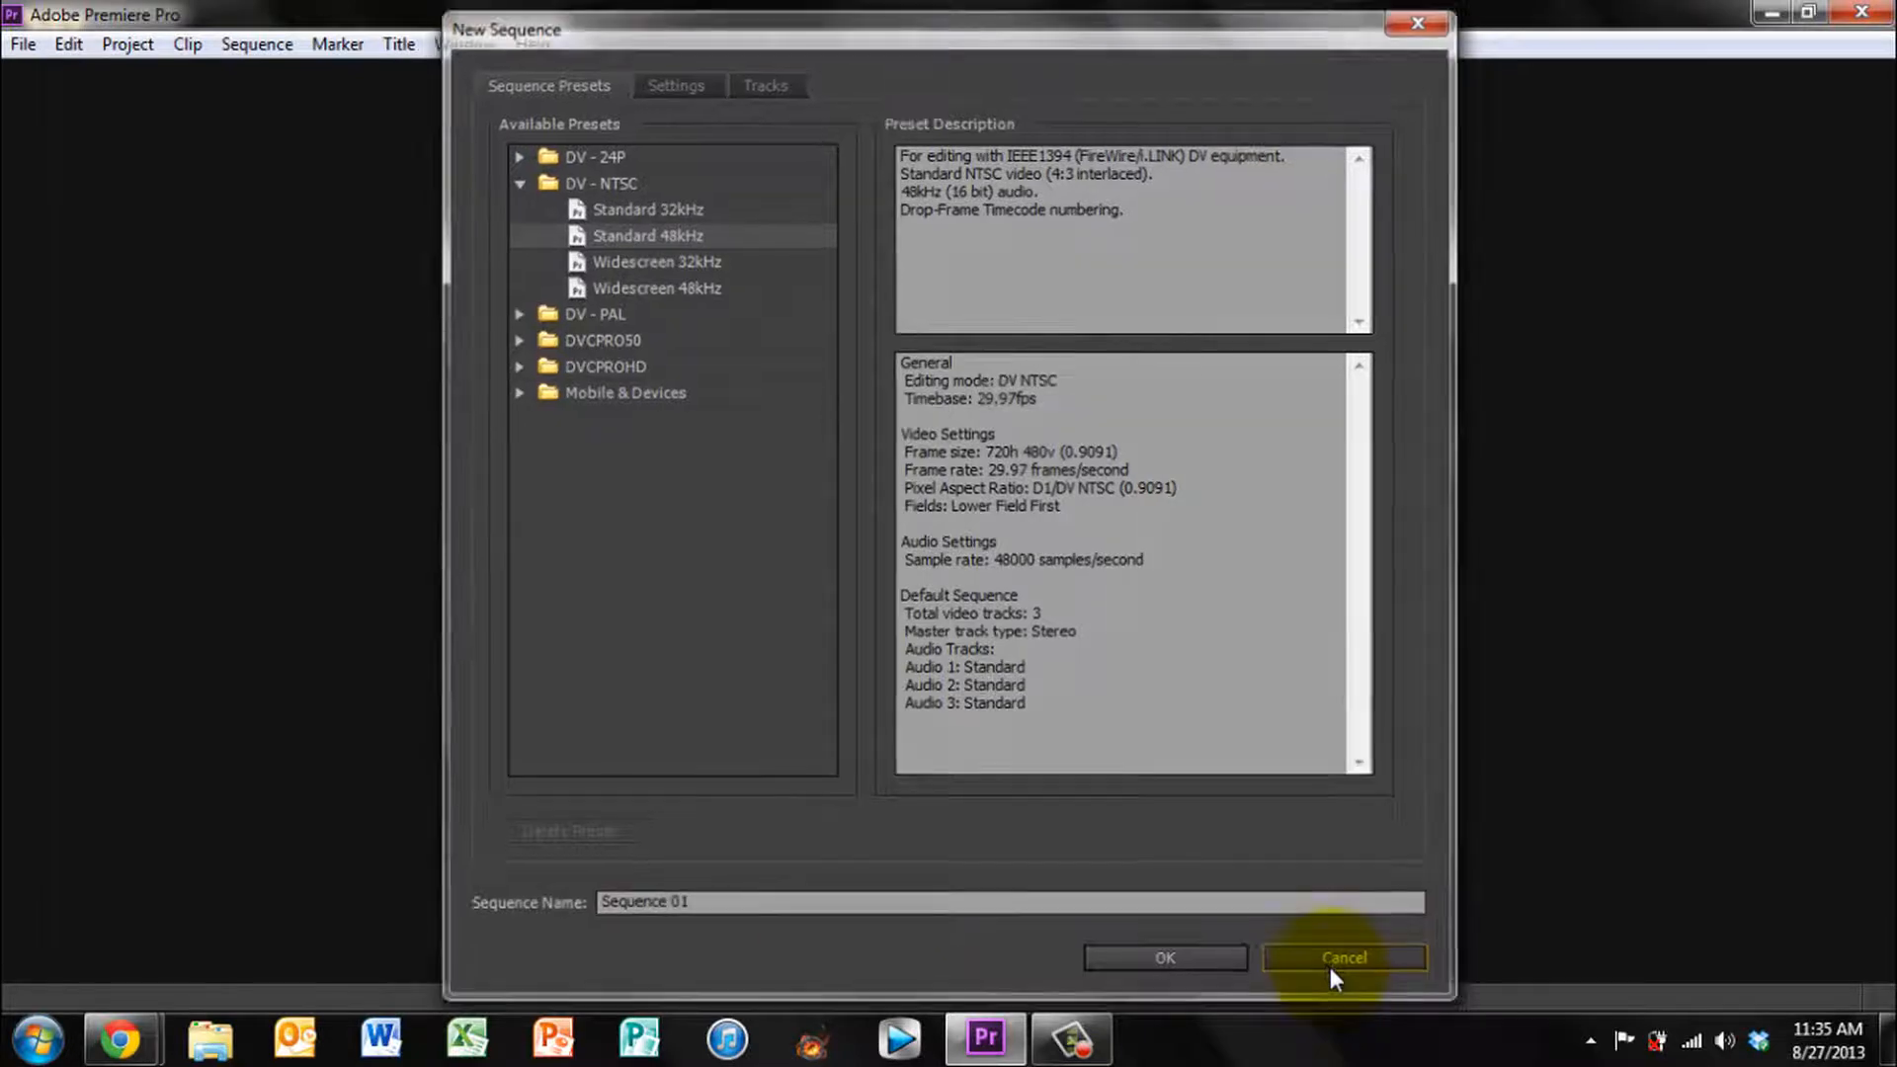
click(1331, 972)
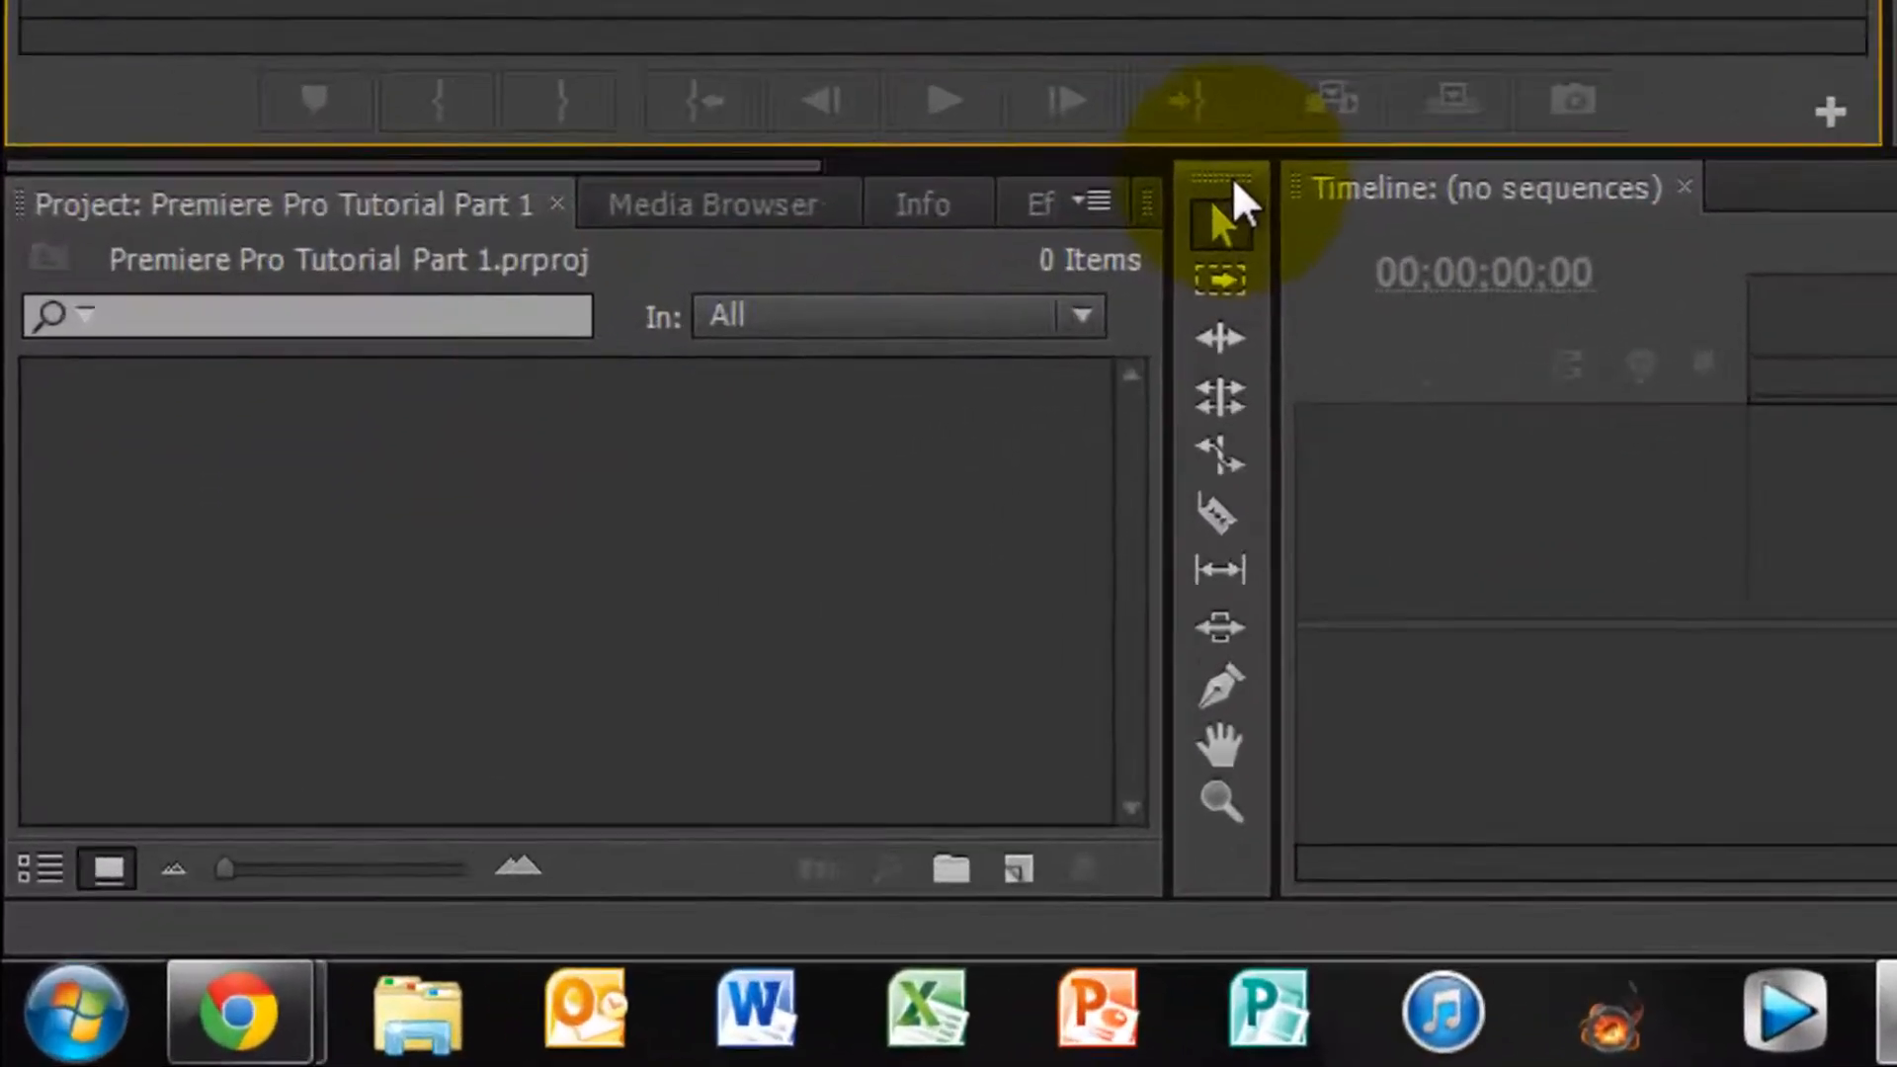
Dock the Tools panel directly above the audio meters, beside the Timeline
drag(1235, 179, 1482, 88)
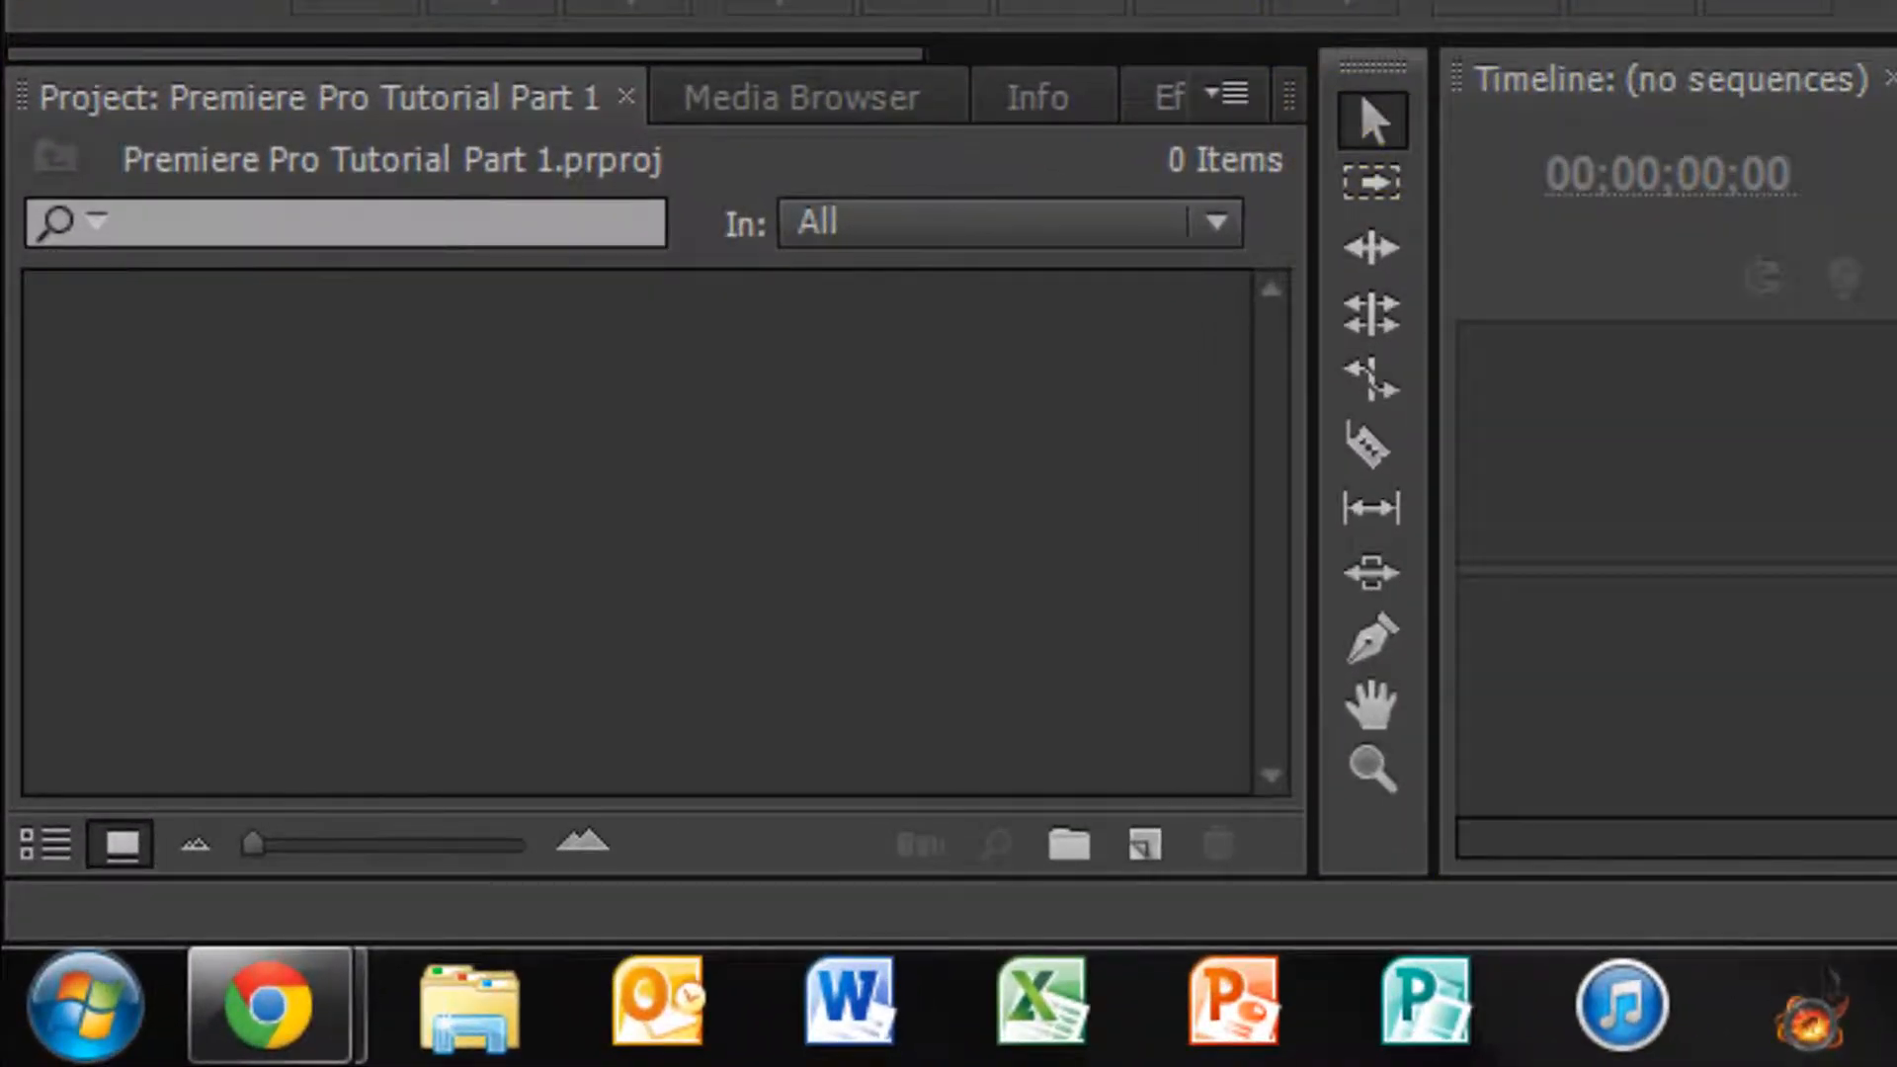
drag(1482, 10, 1328, 277)
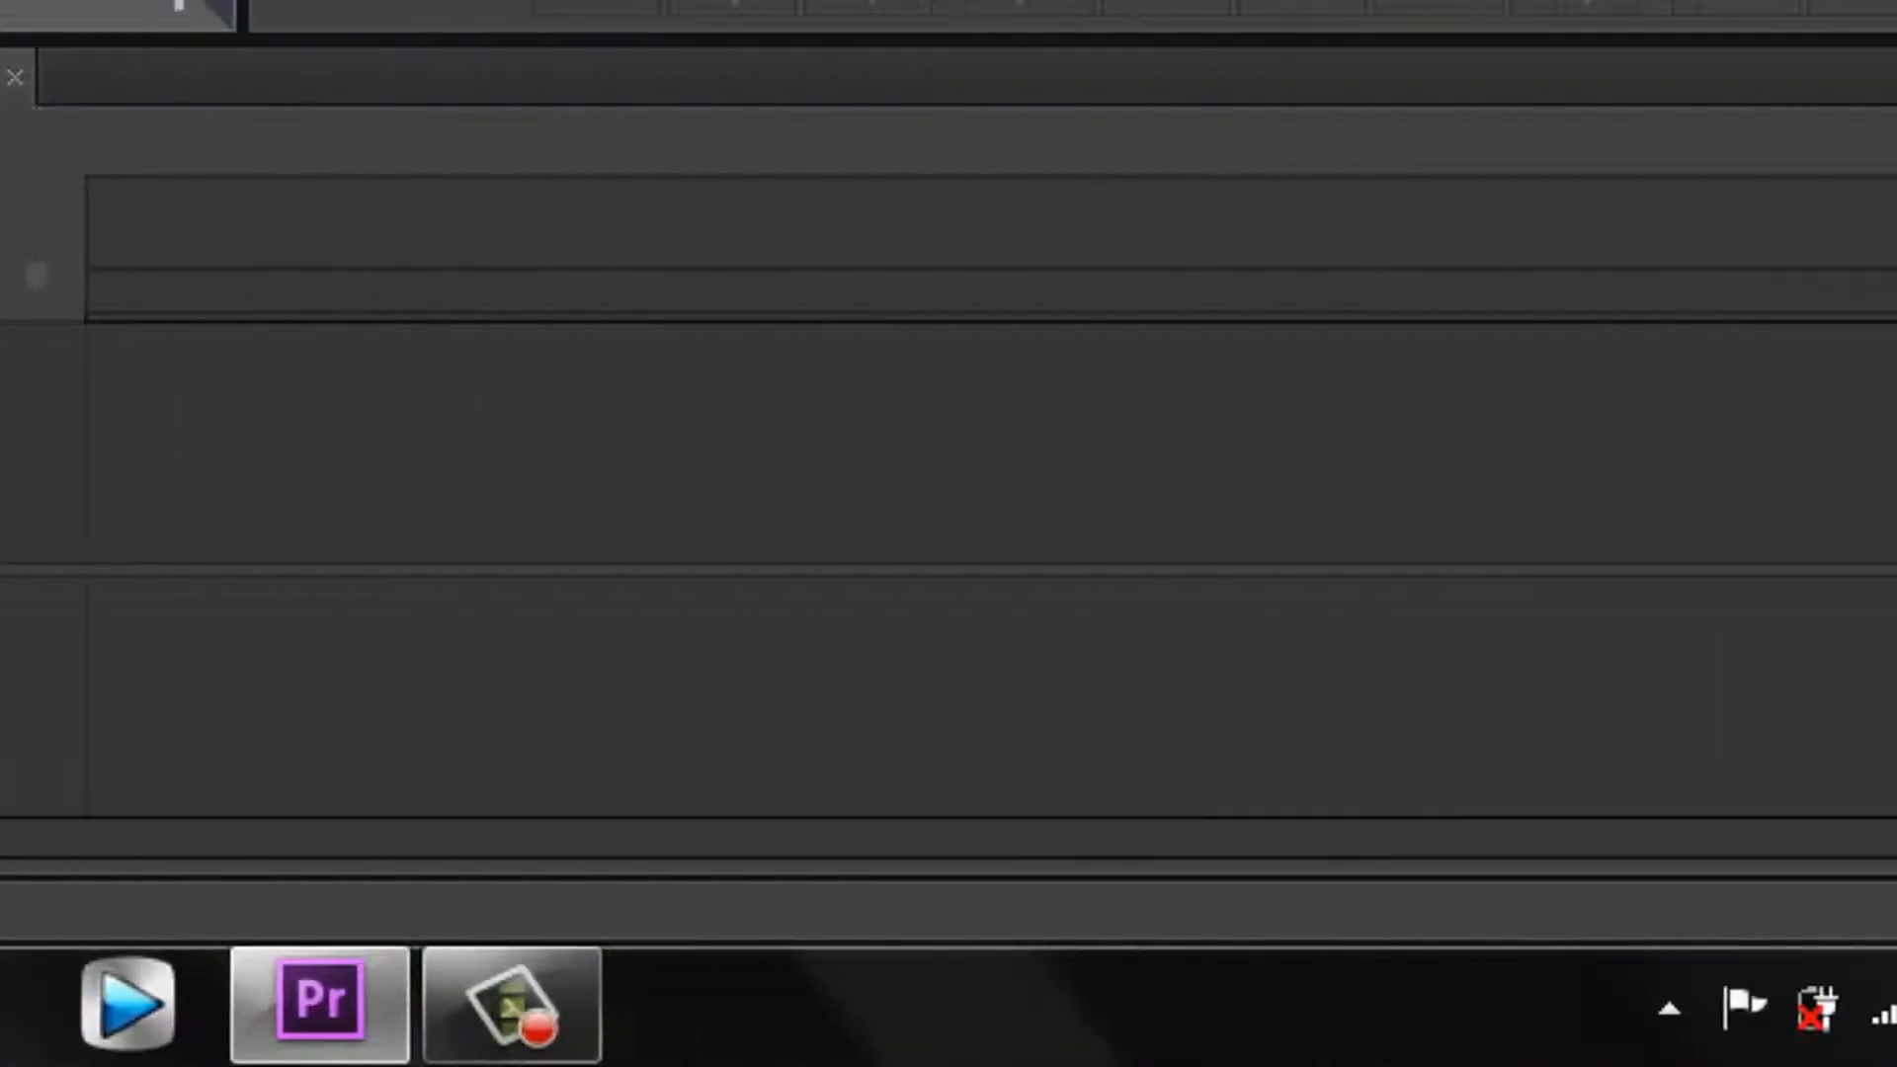
drag(119, 0, 1301, 555)
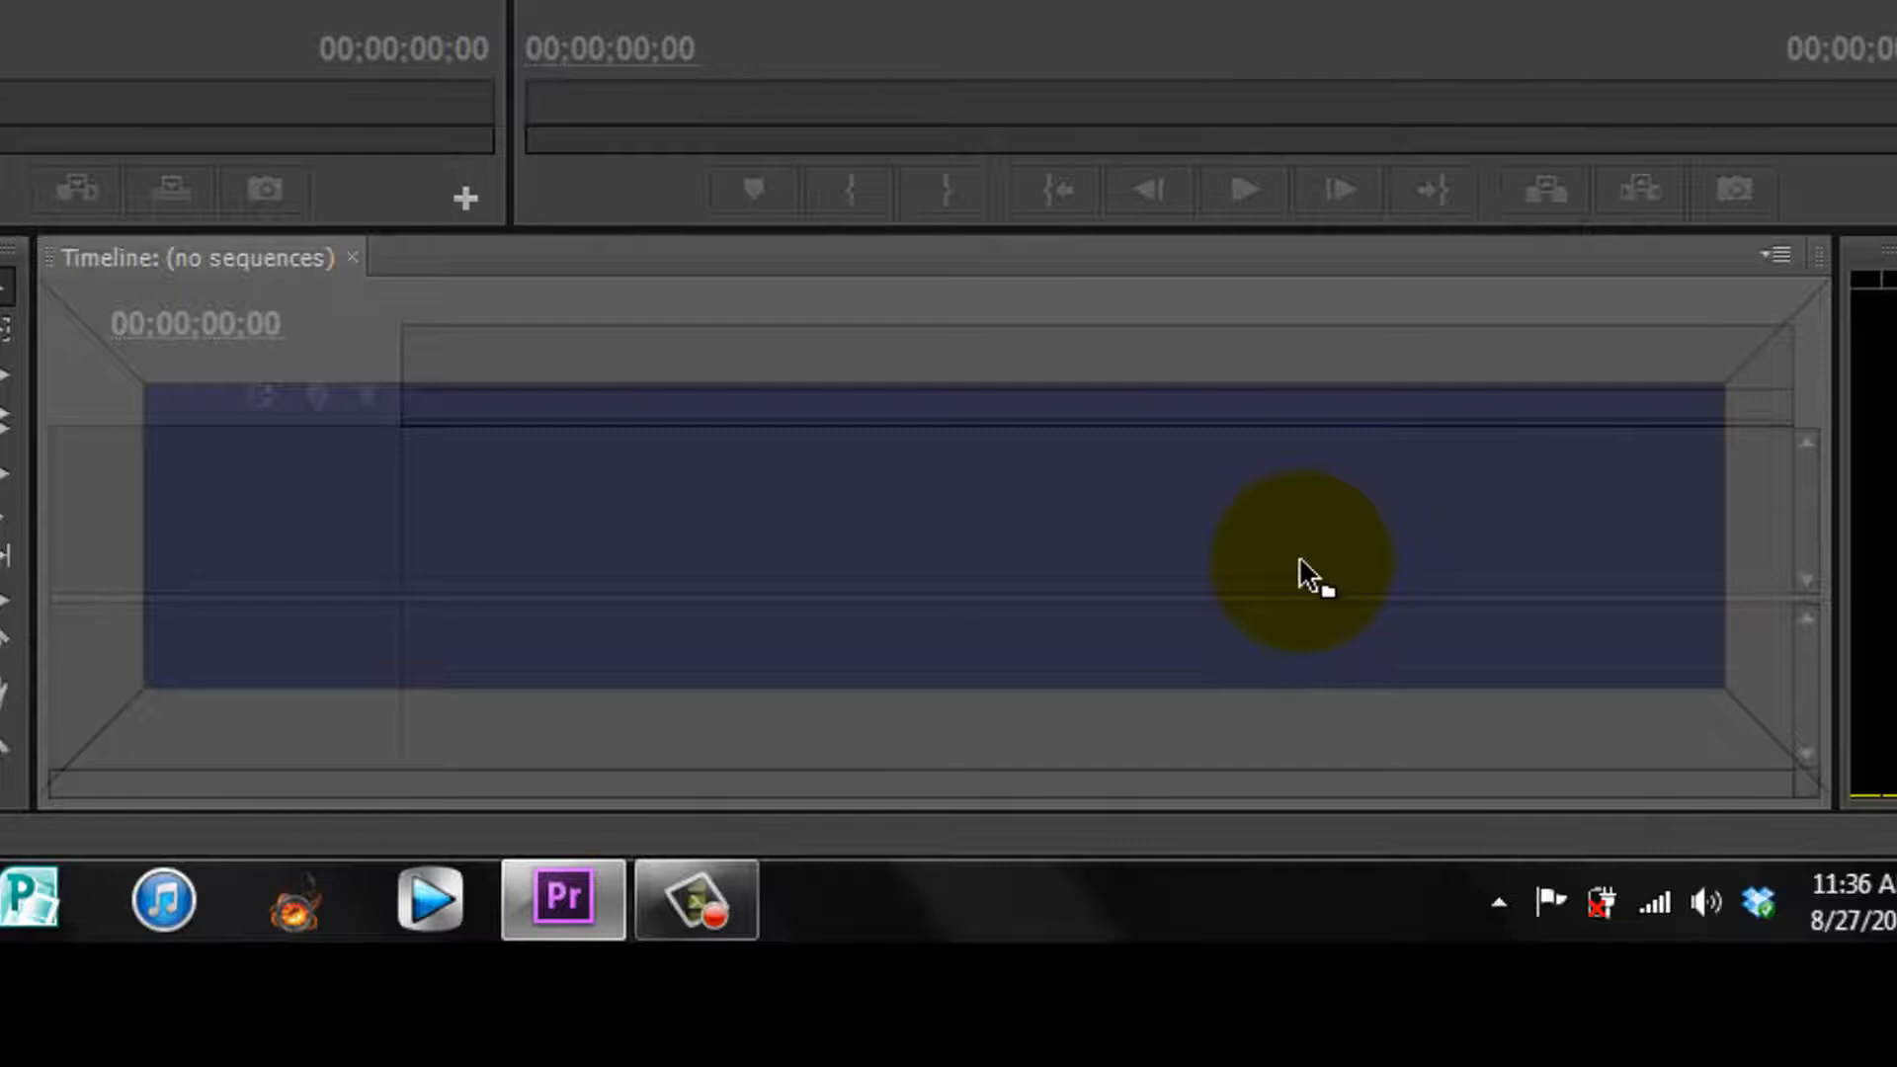
drag(1299, 555, 1283, 312)
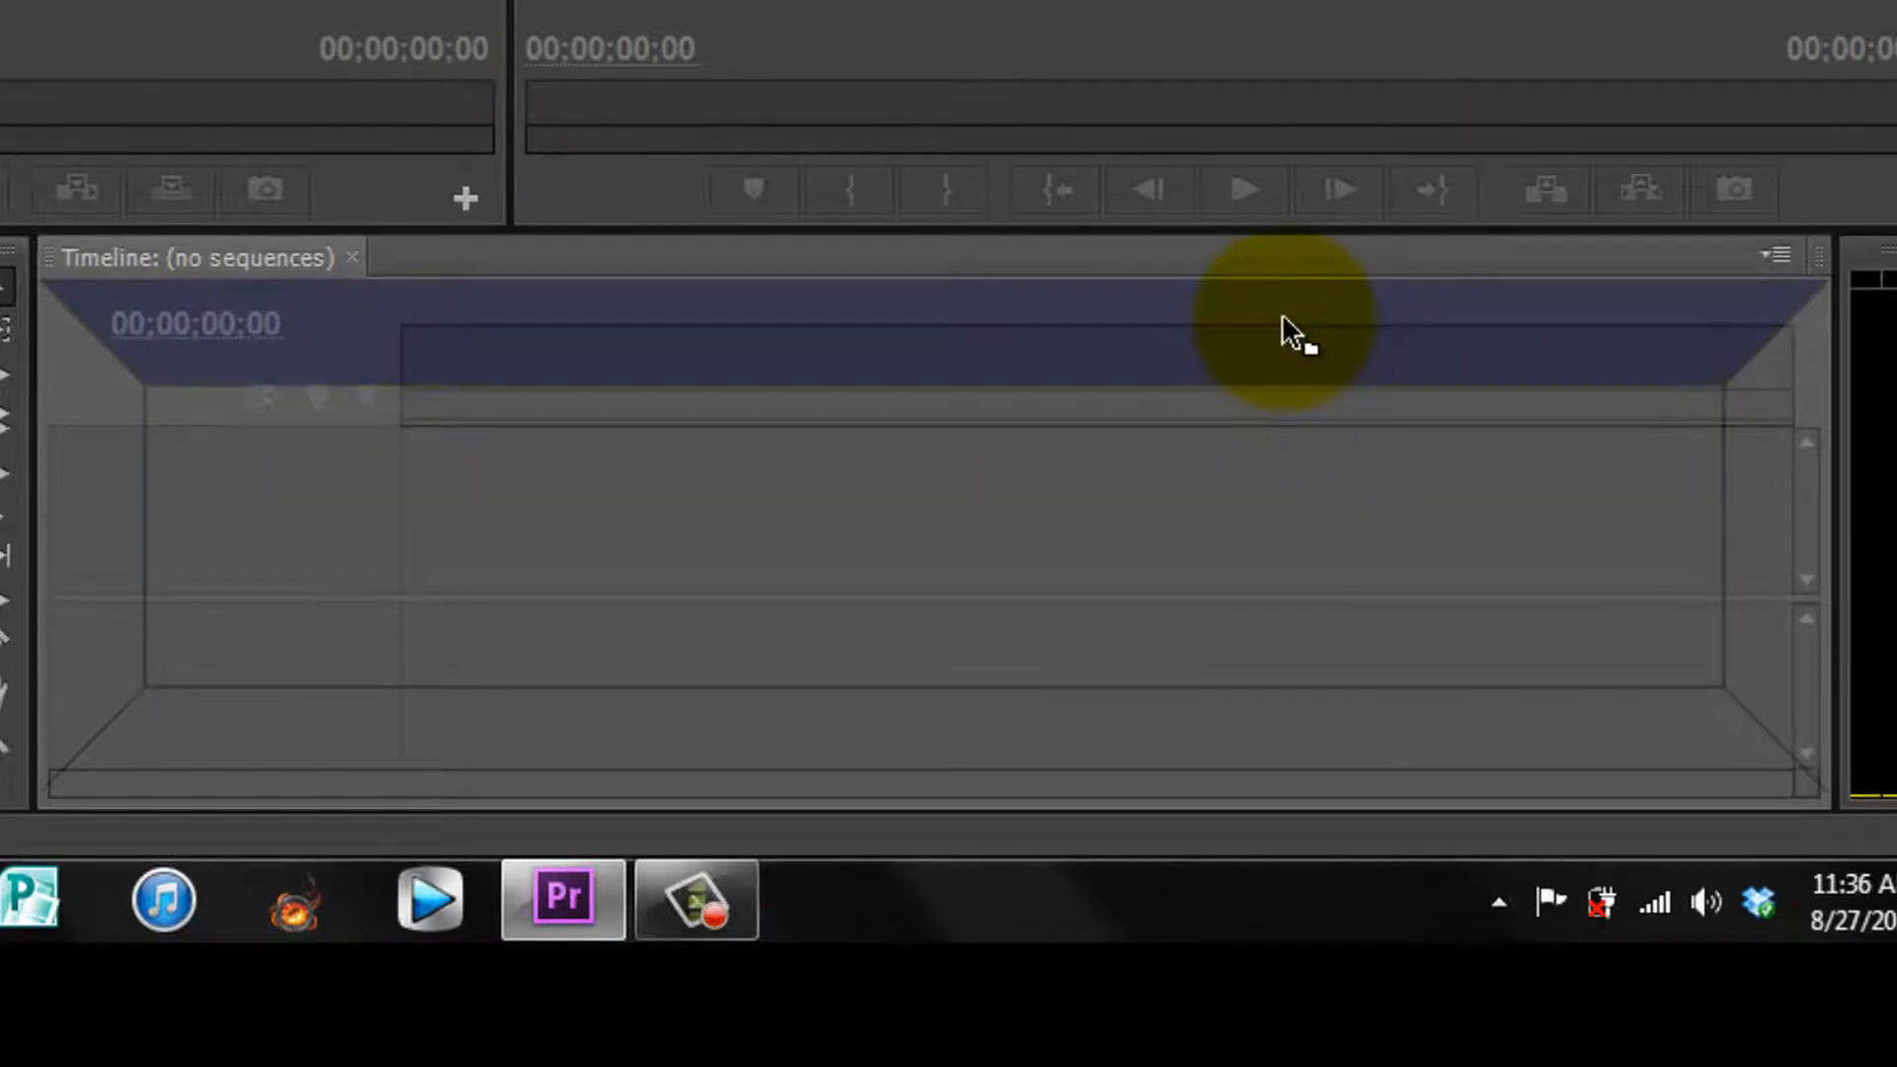
drag(1284, 312, 1755, 632)
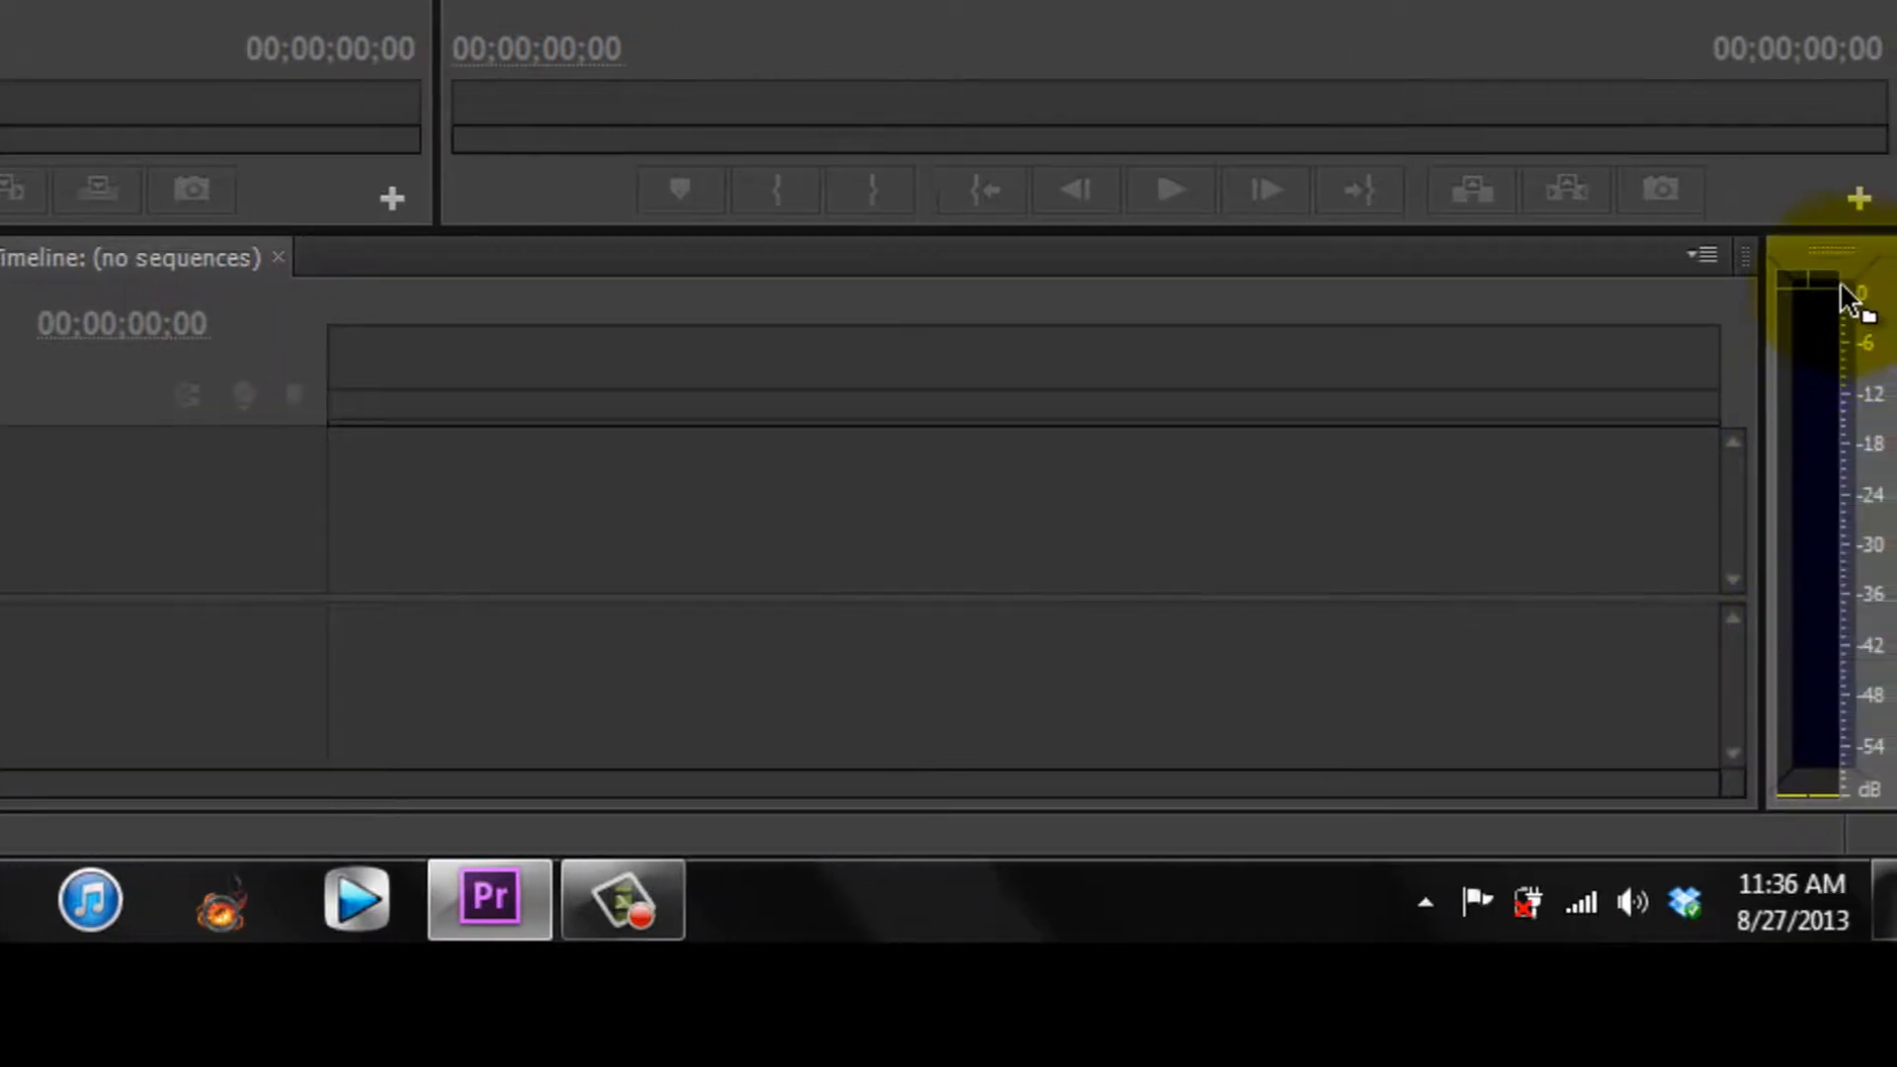
drag(1770, 263, 1773, 265)
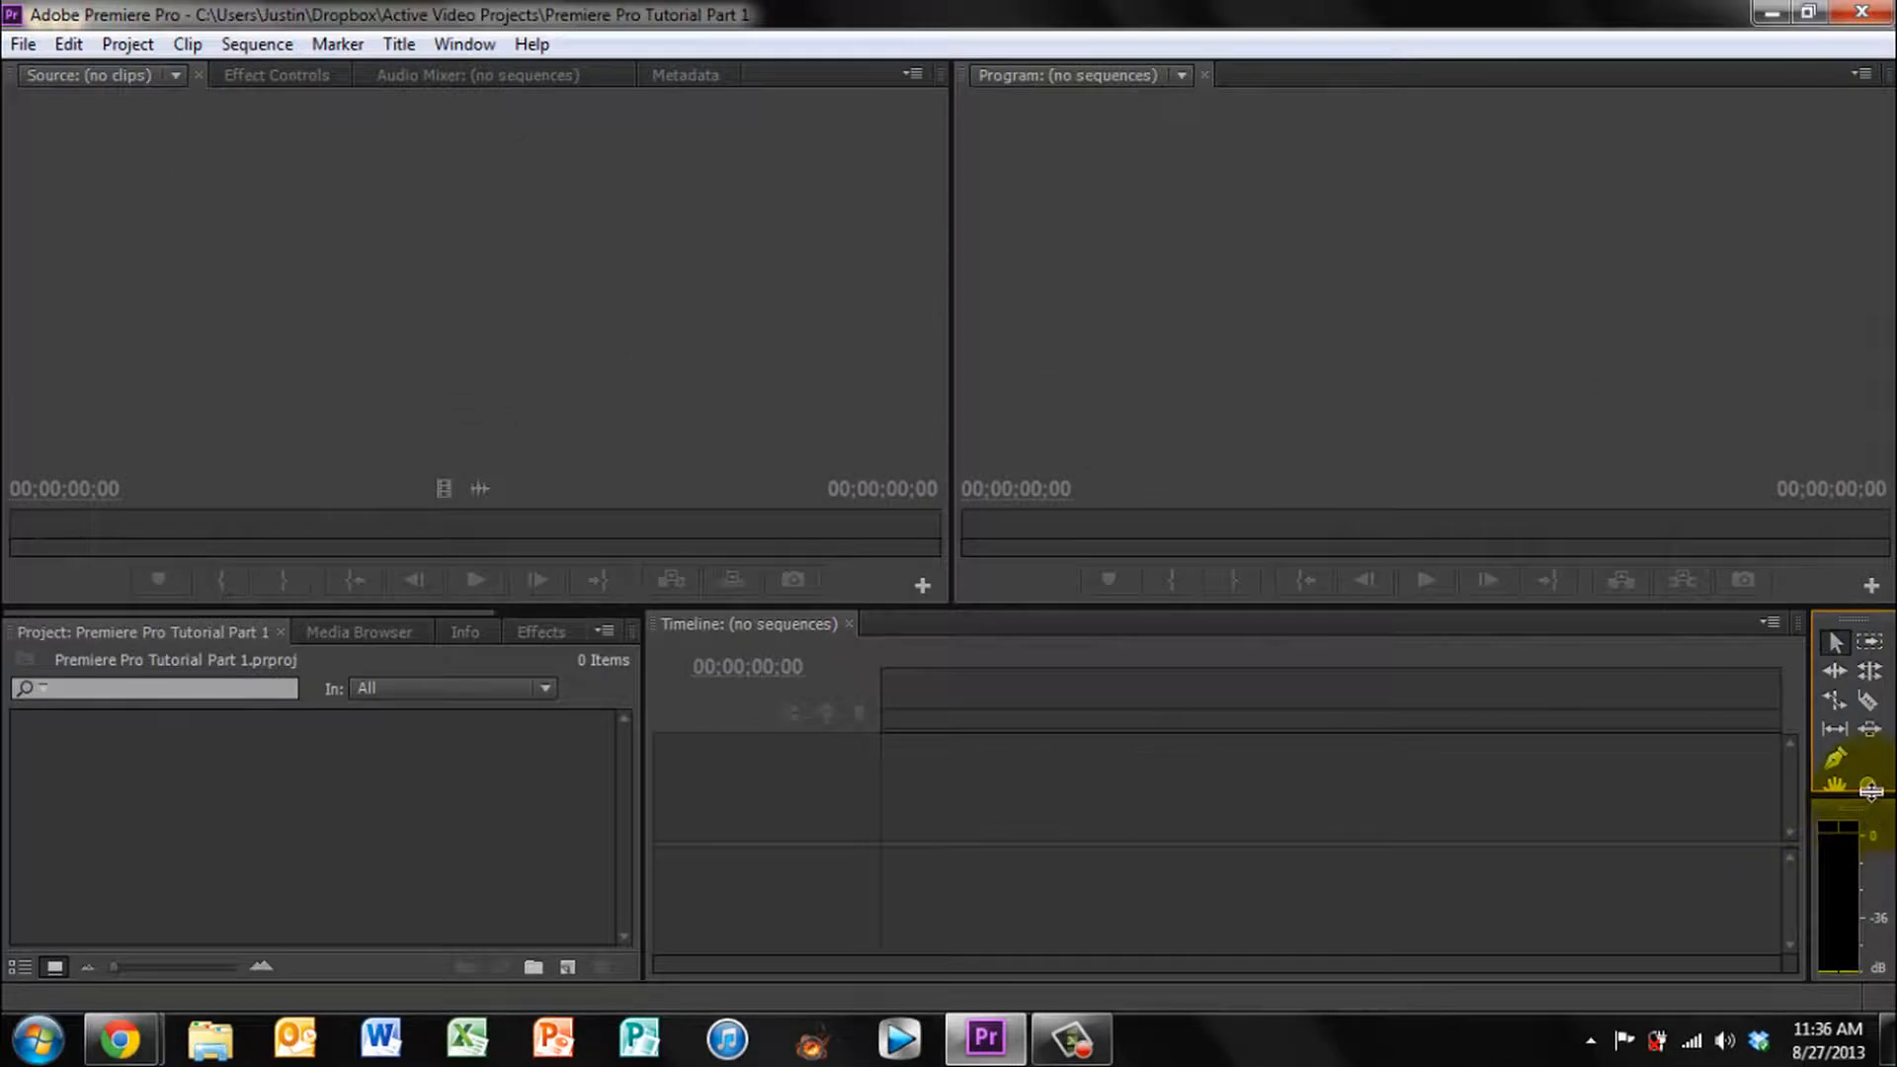
Narrow the Tools and audio meters column to one row of tools across and enlarge the Tools area downward
drag(1794, 614, 1781, 756)
drag(1847, 898, 1855, 753)
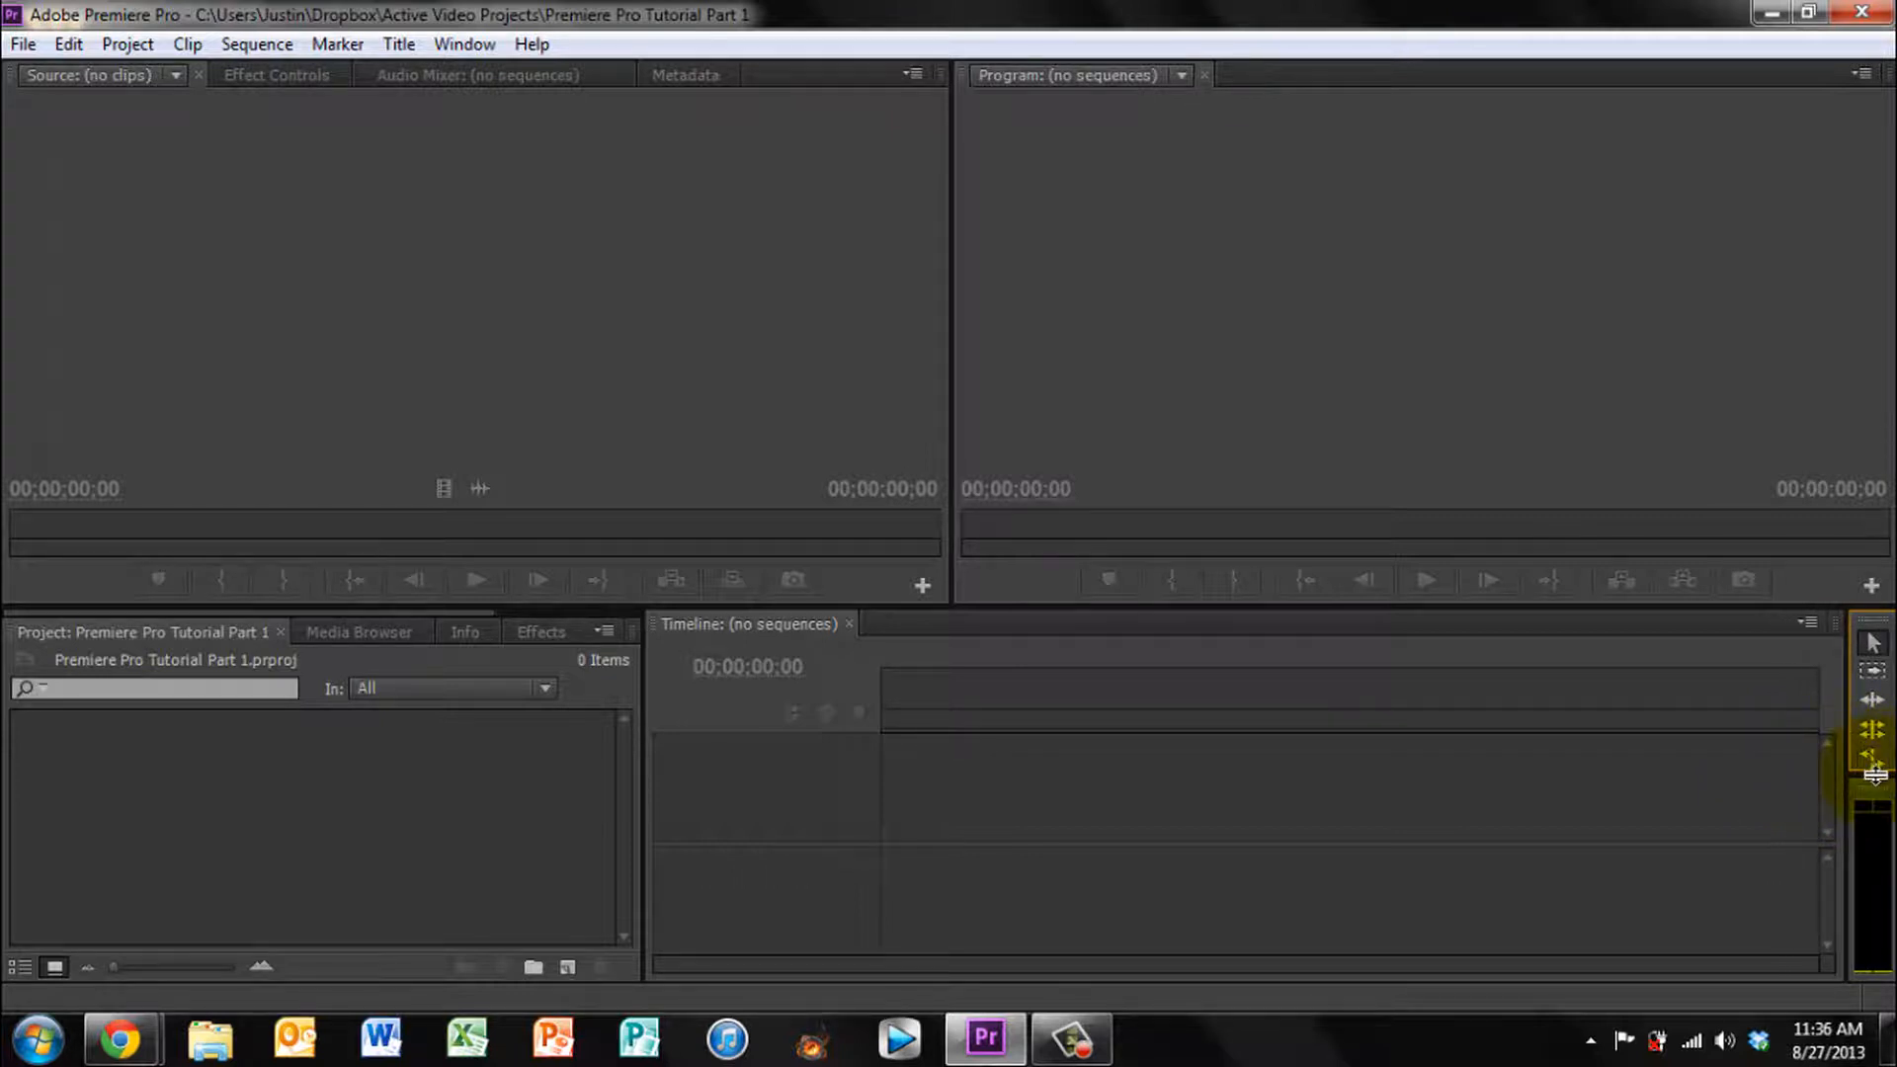
mouse_move(1875, 776)
mouse_down()
mouse_move(1873, 855)
mouse_move(1868, 808)
mouse_up()
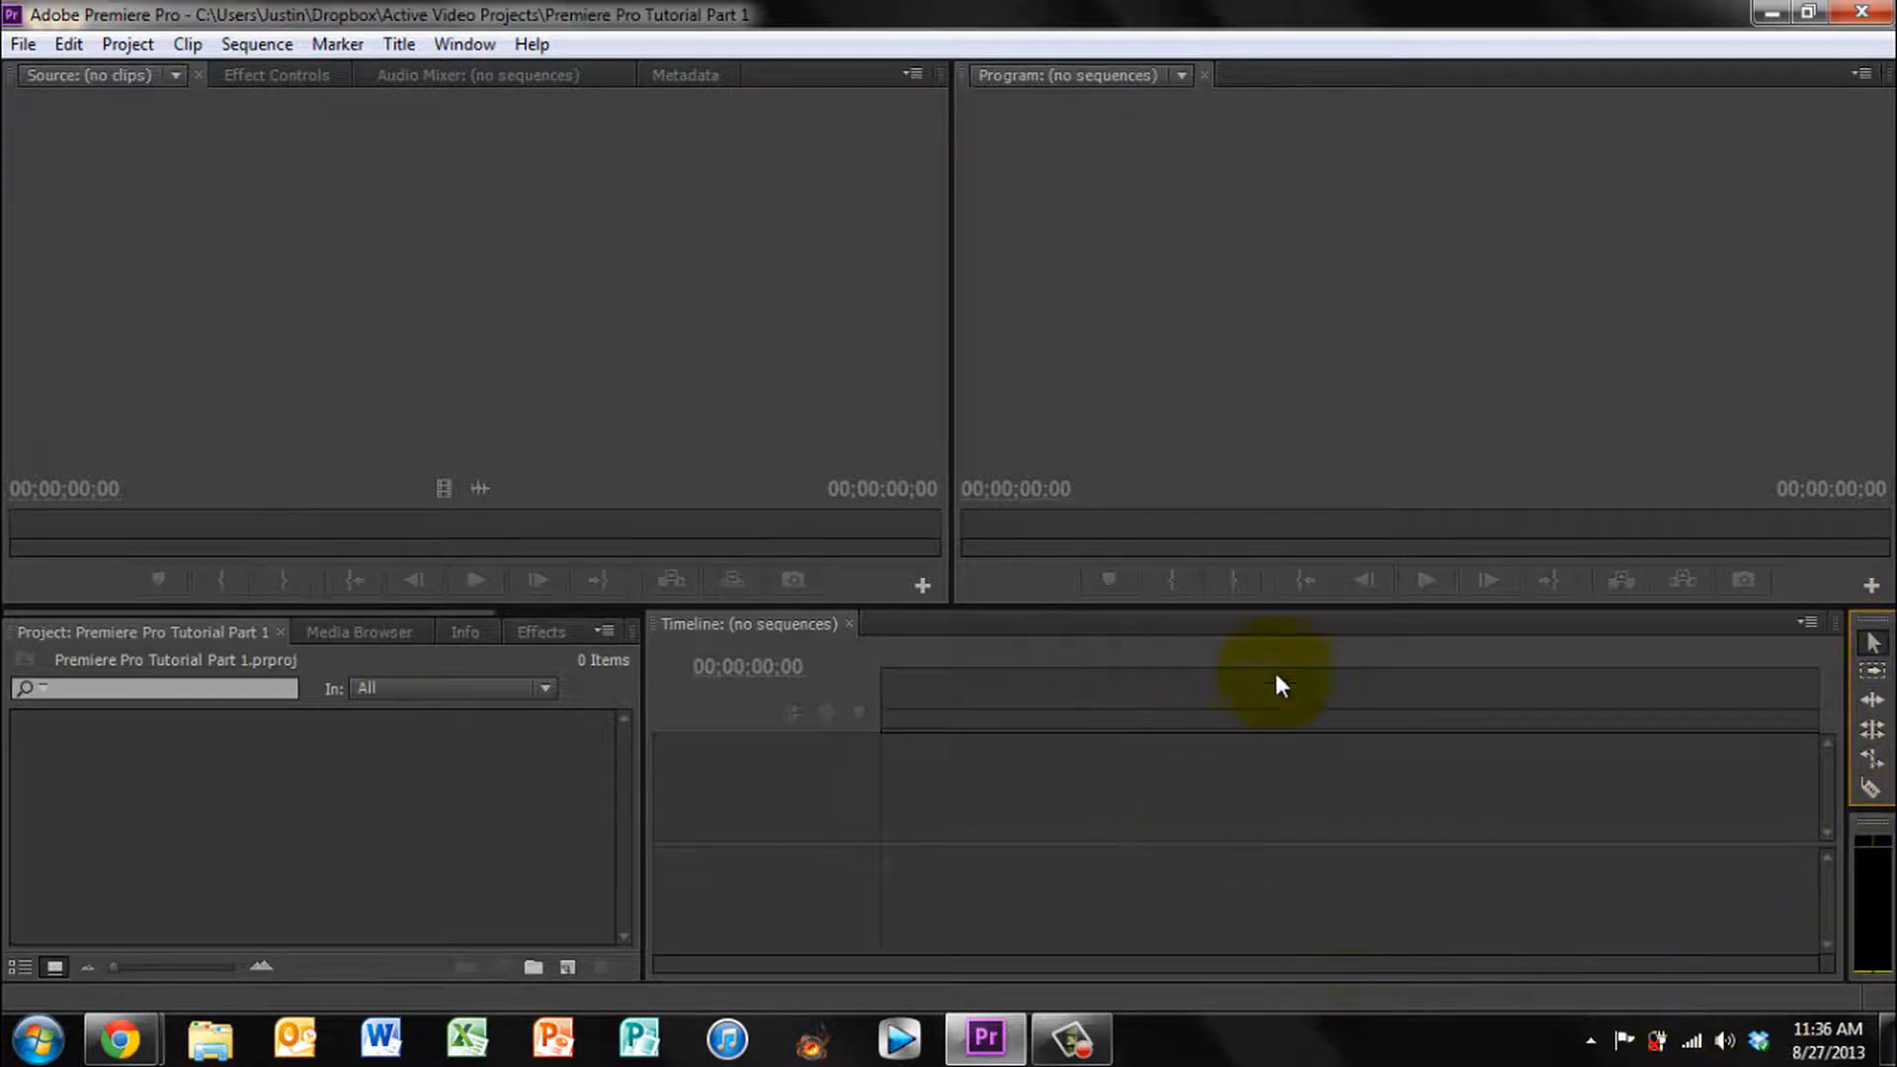
Make the Project panel the active panel
click(284, 830)
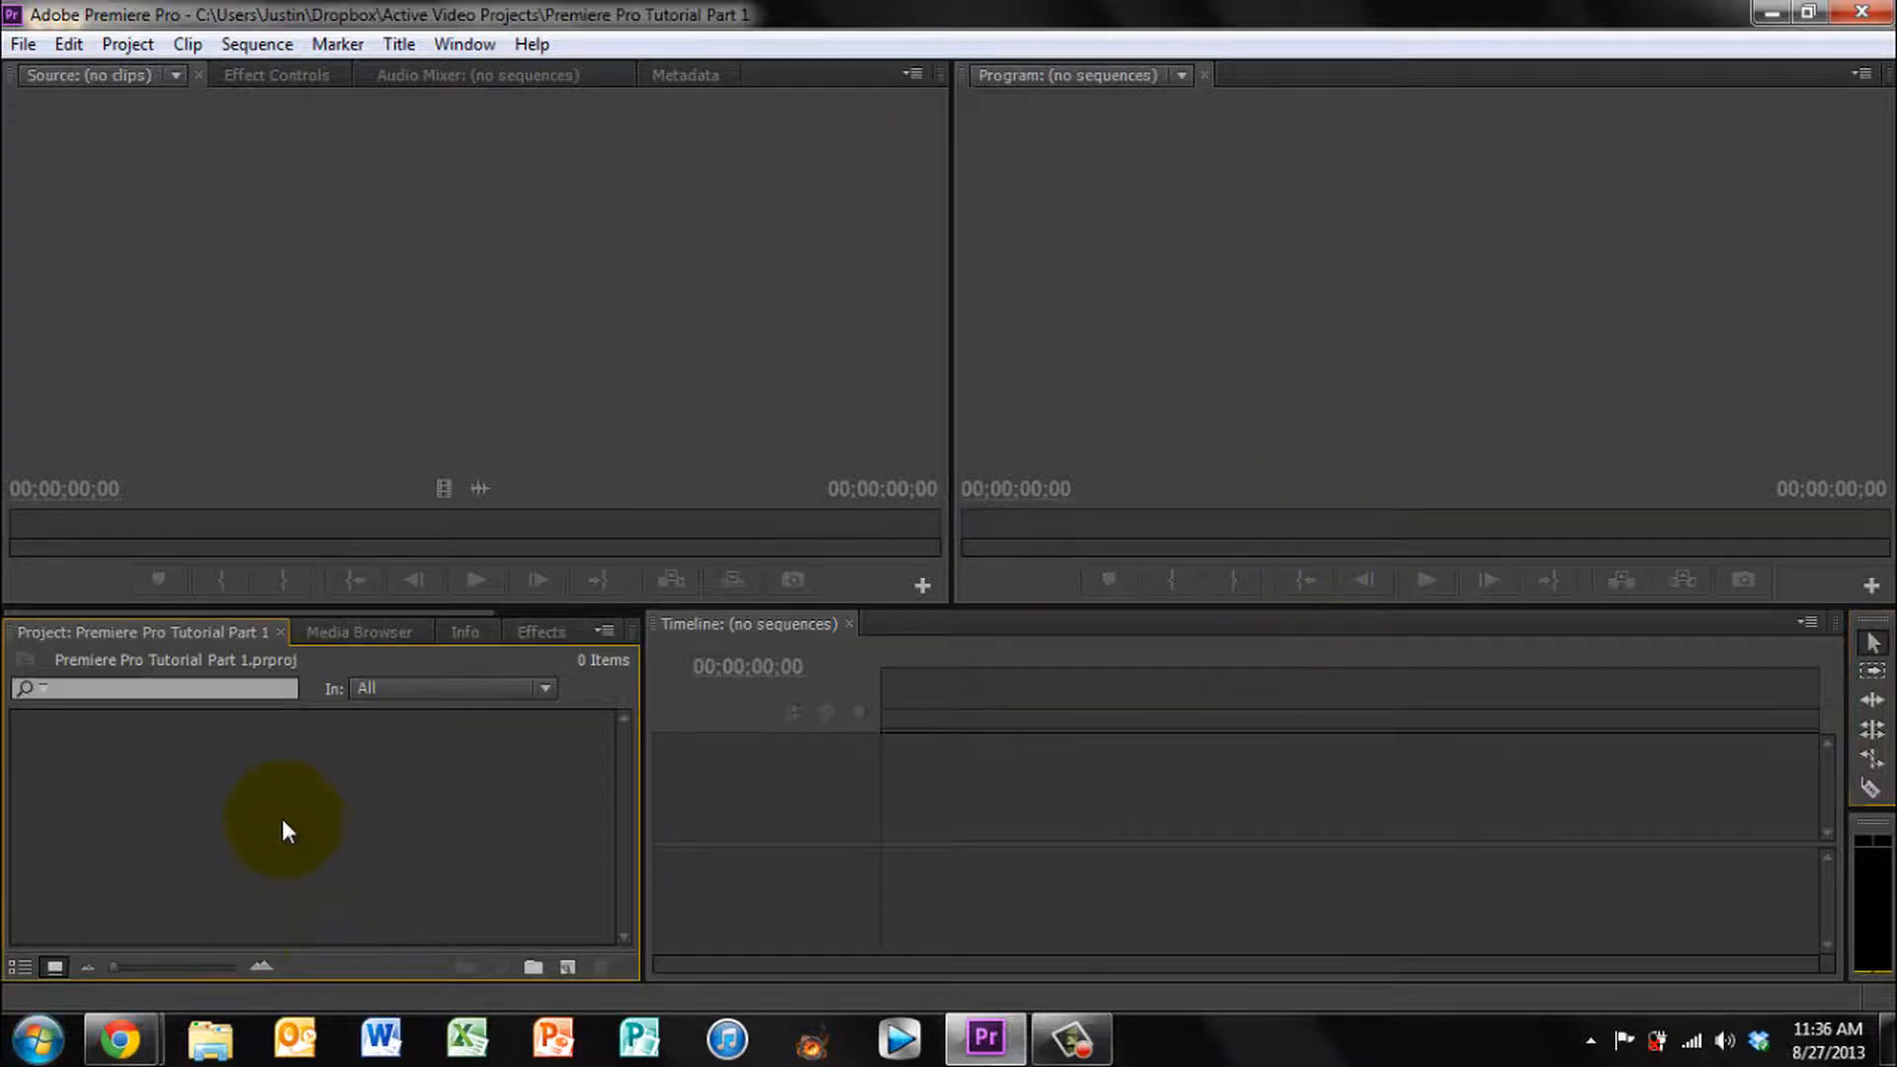
click(279, 819)
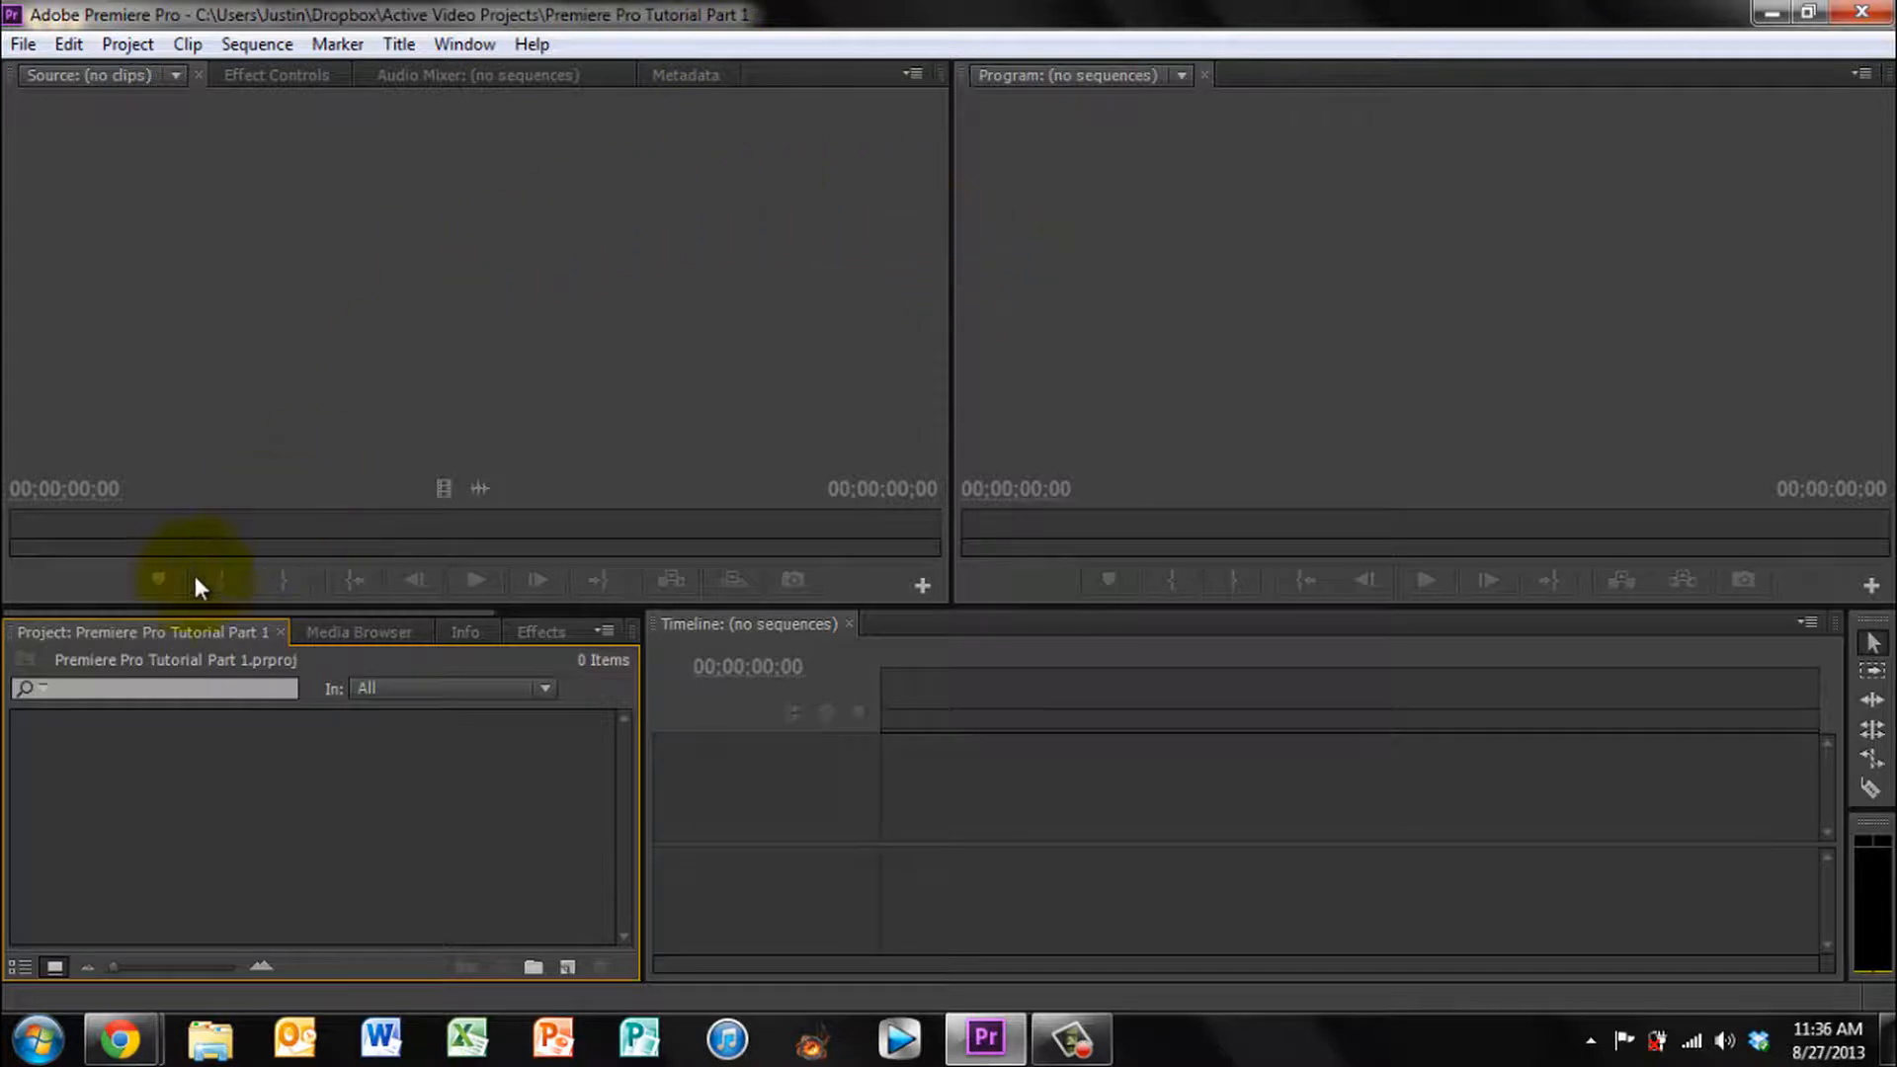
mouse_move(136, 630)
mouse_down()
mouse_move(121, 380)
mouse_move(101, 632)
mouse_up()
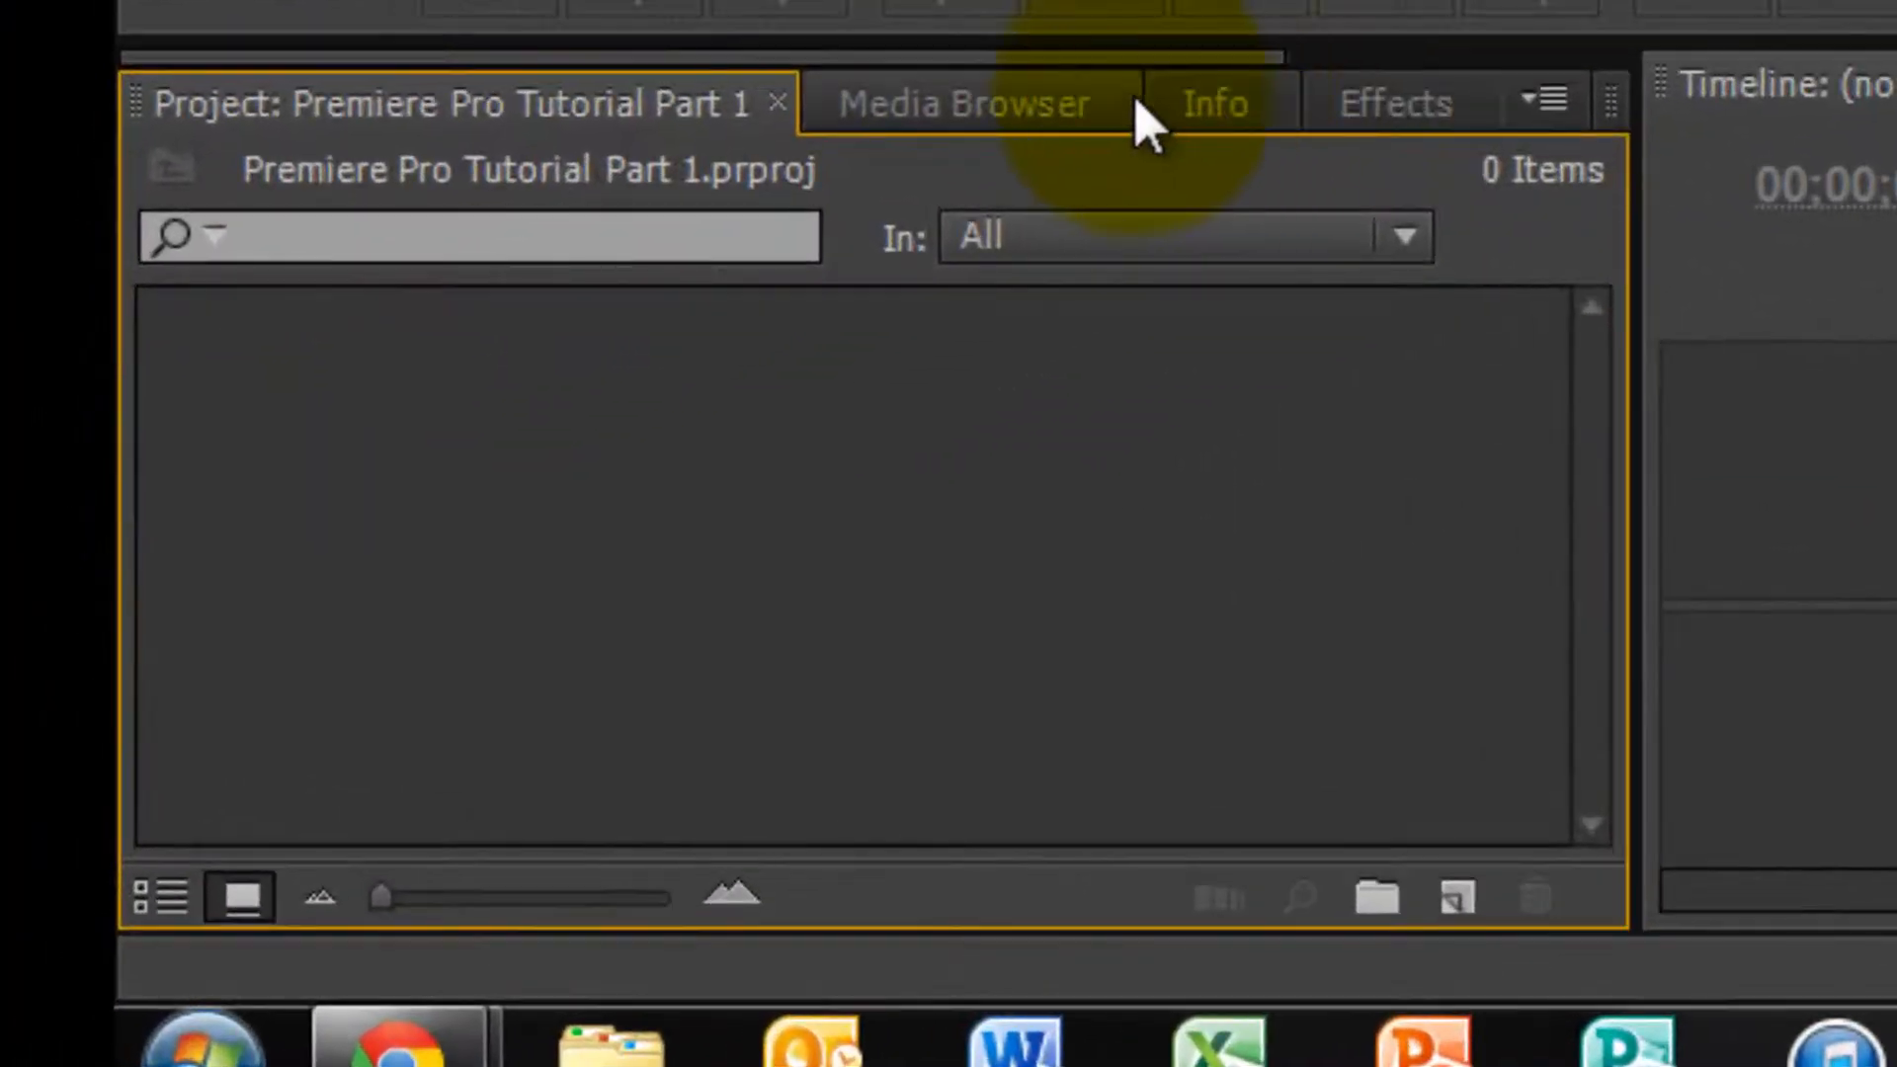
Close the Media Browser, Info, Markers and History panels grouped with the Project panel, and bring the Project panel to the front
click(1127, 106)
click(1146, 111)
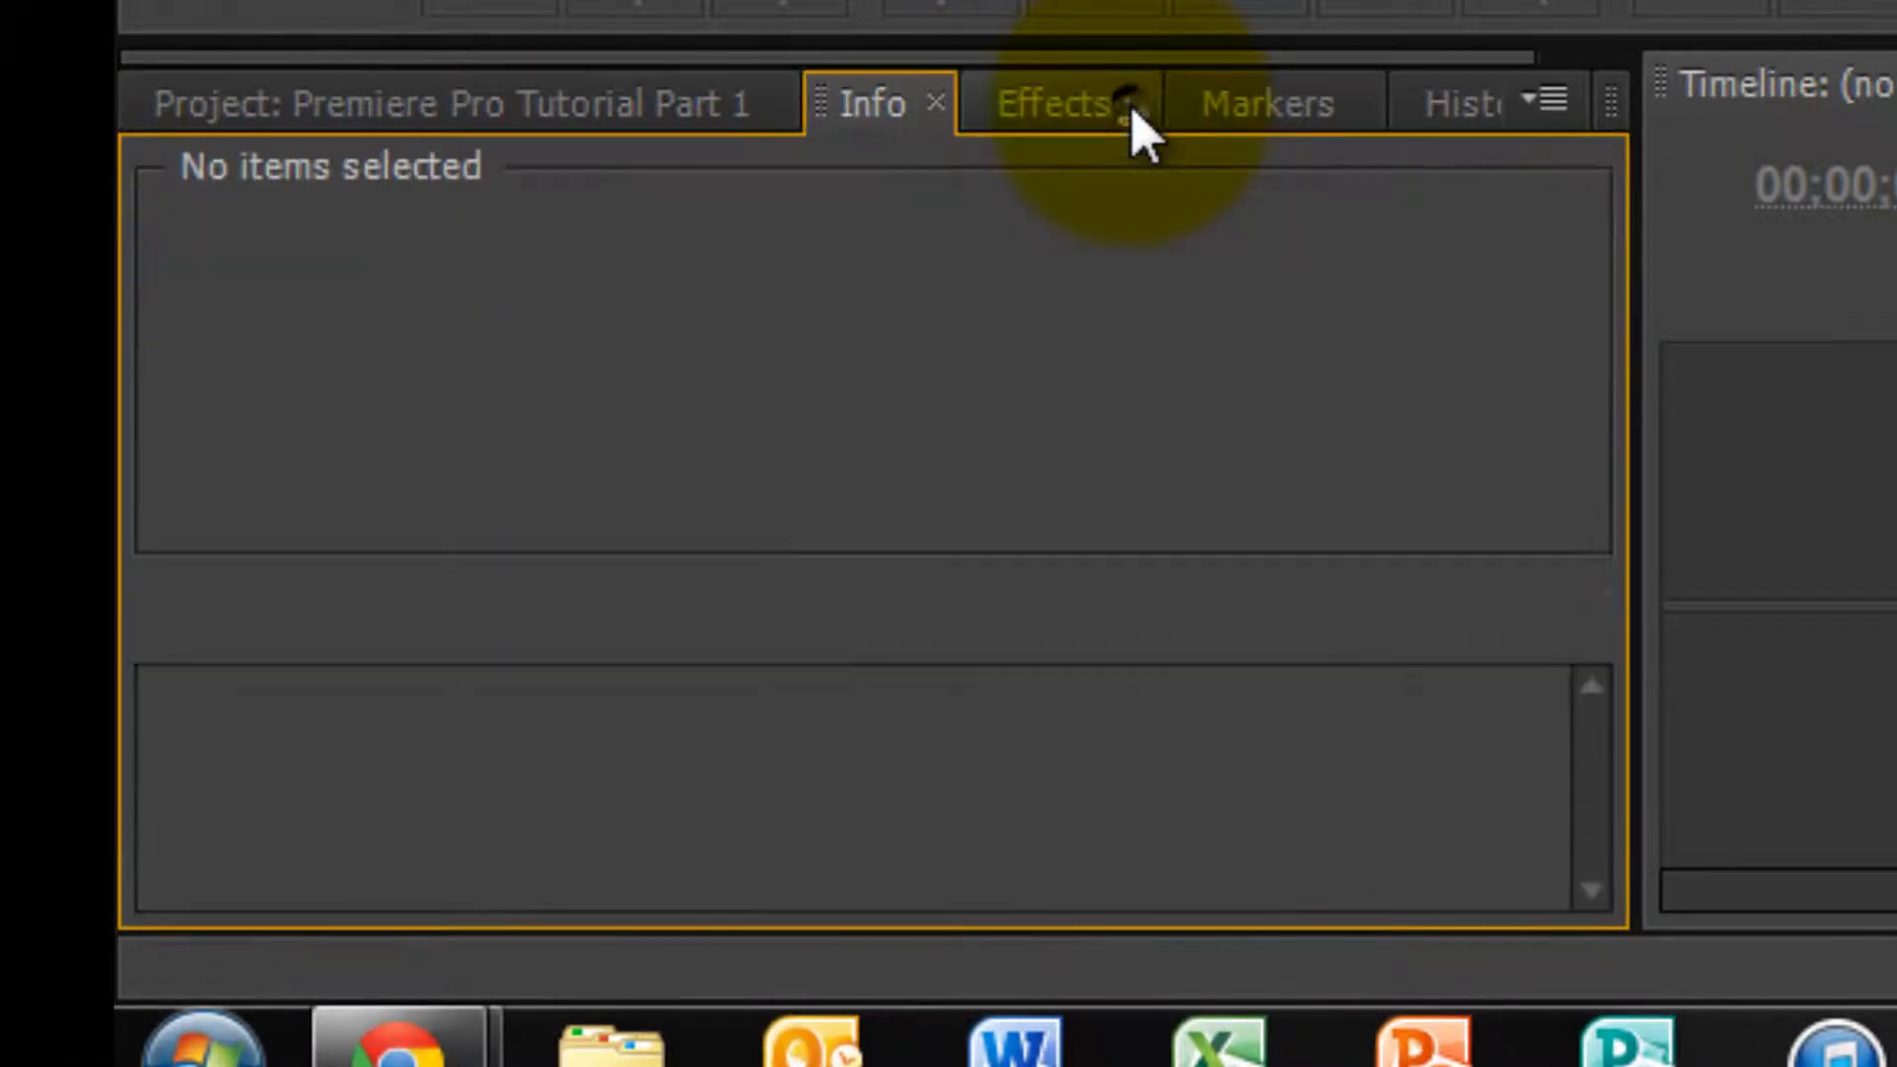
click(936, 107)
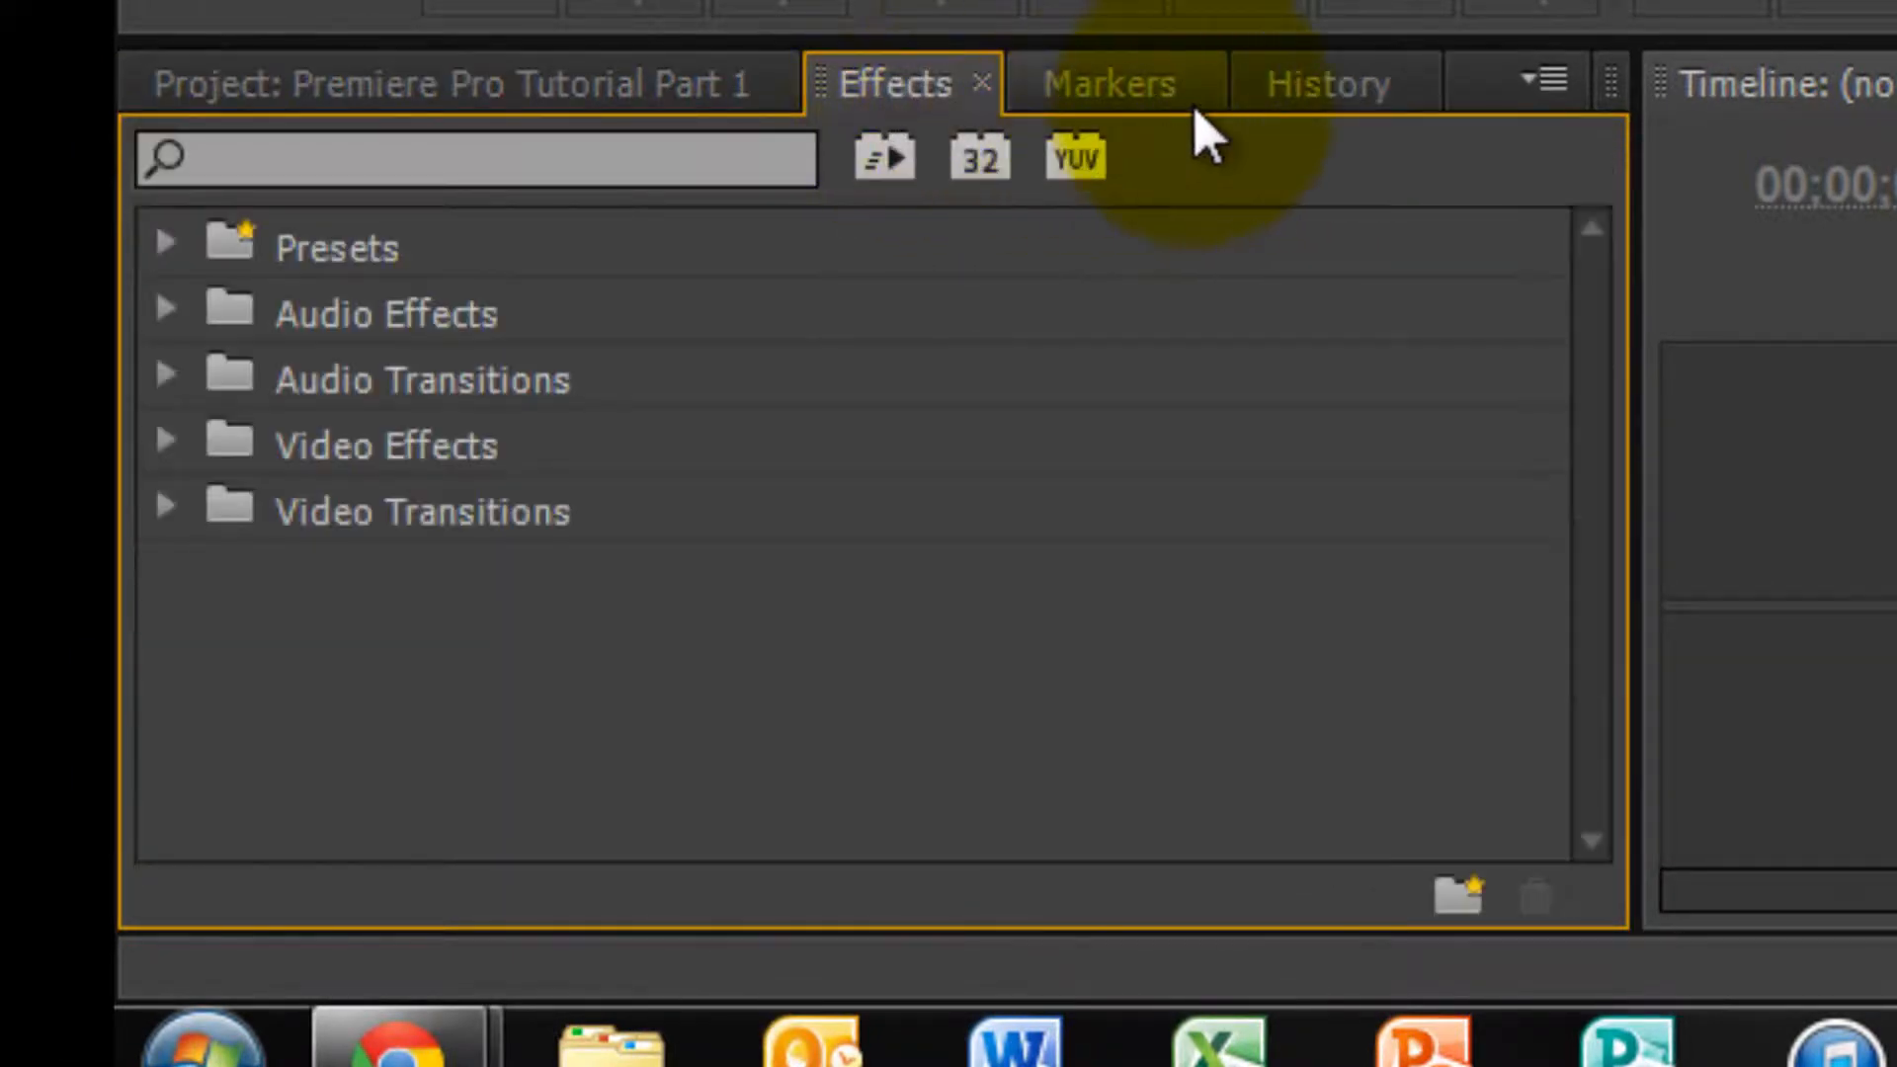
click(1166, 79)
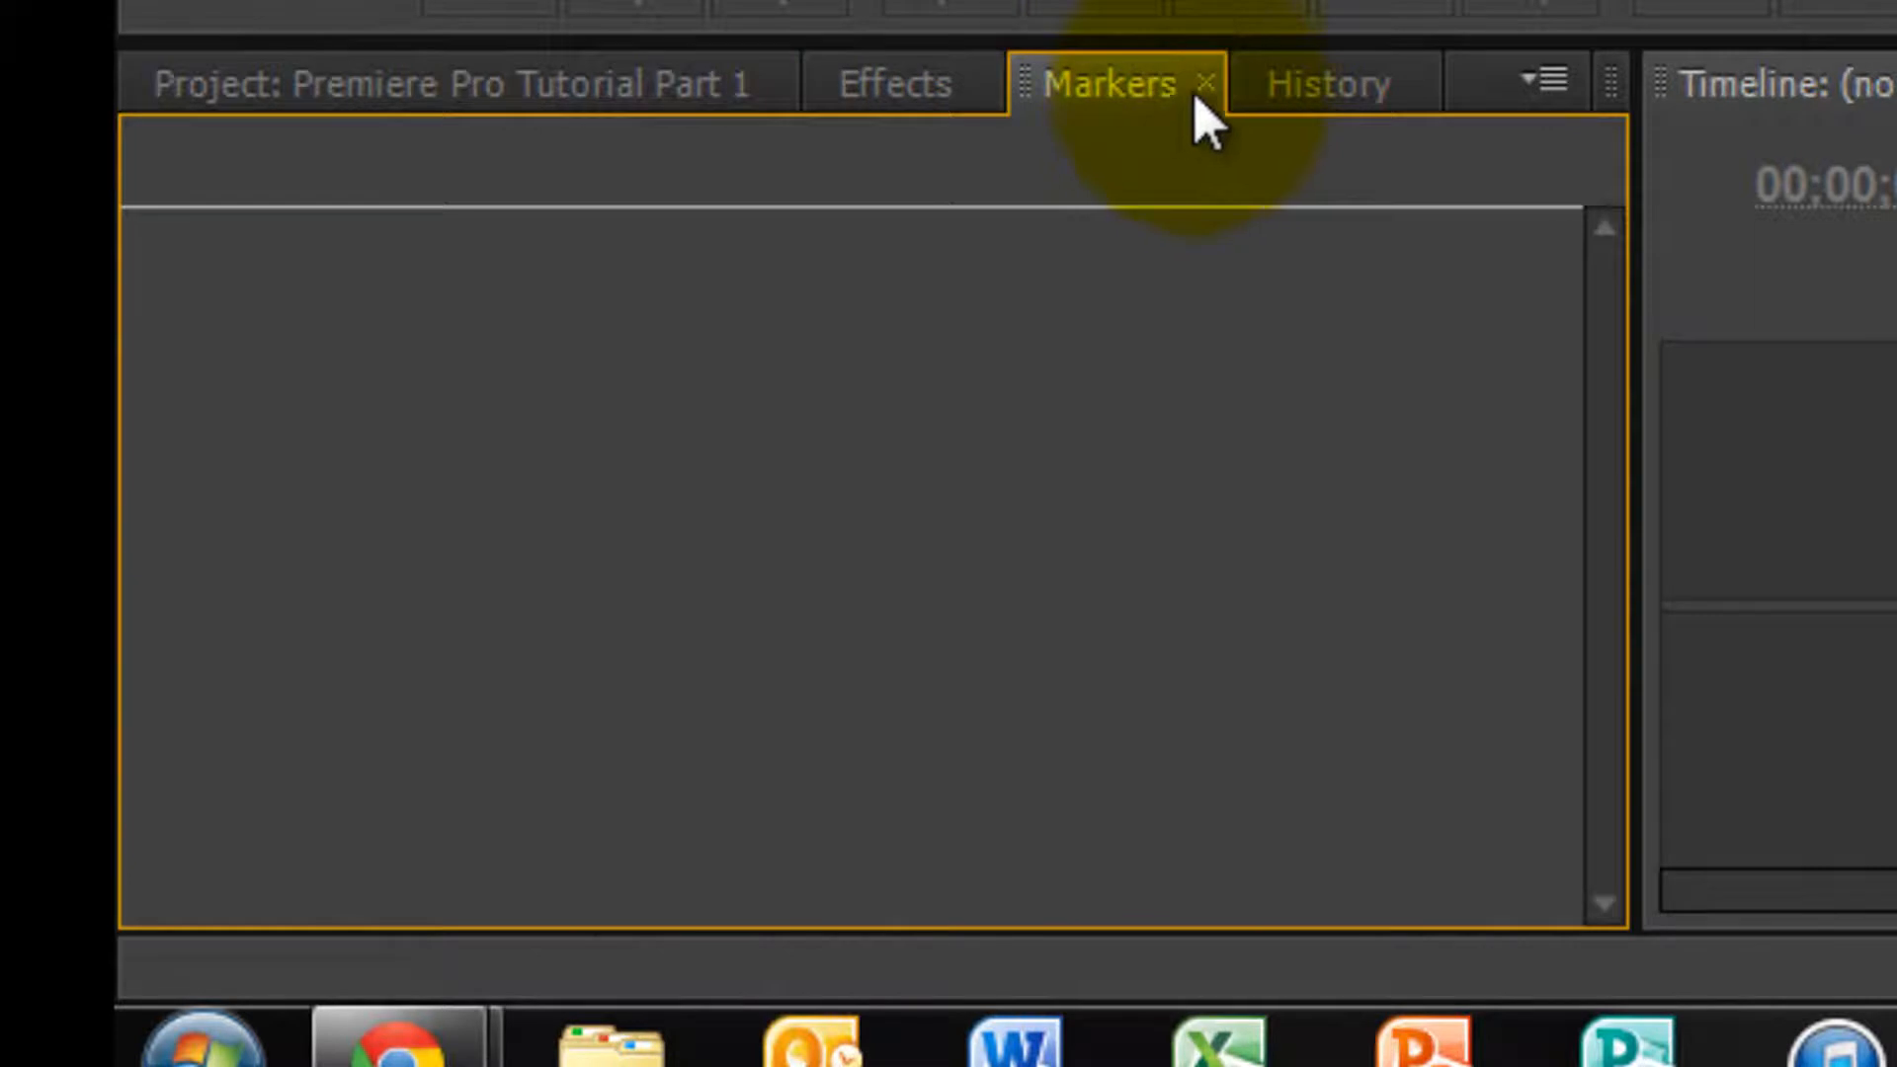
click(1205, 83)
click(1200, 81)
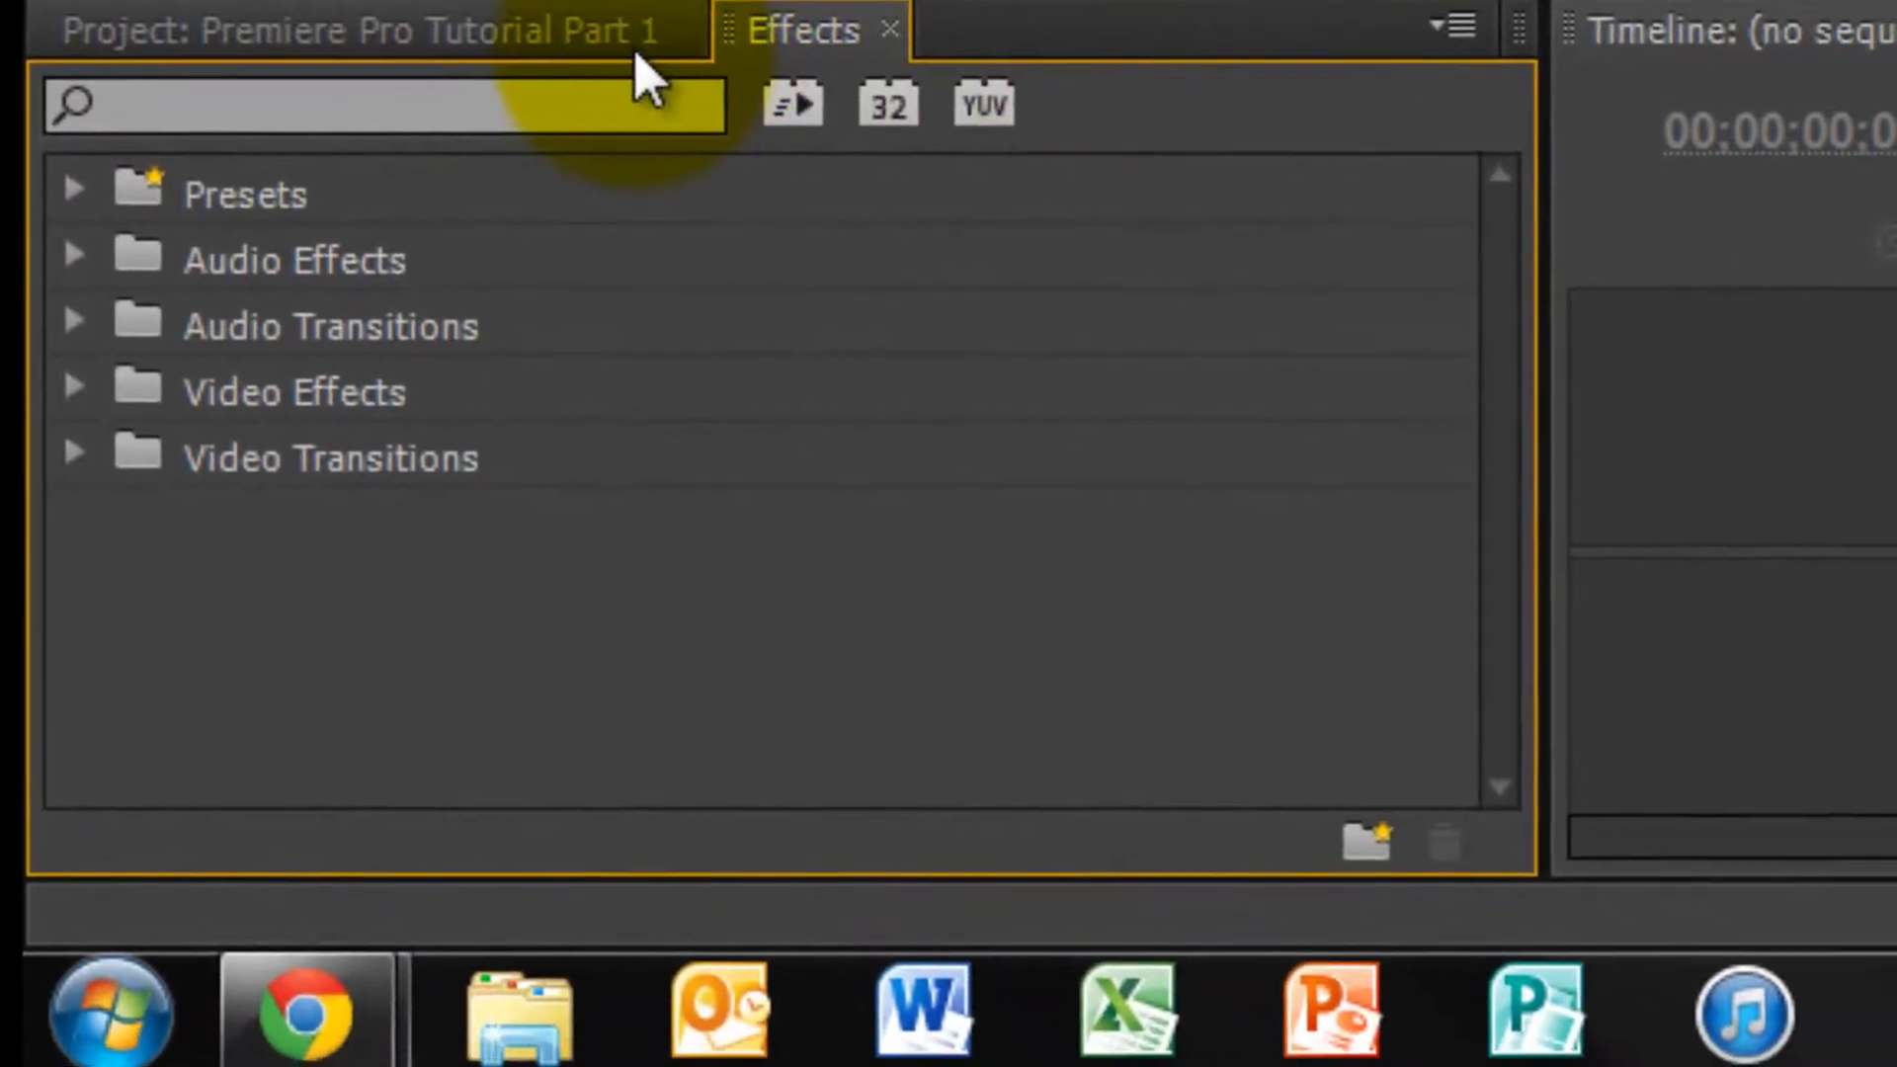
click(662, 38)
click(769, 30)
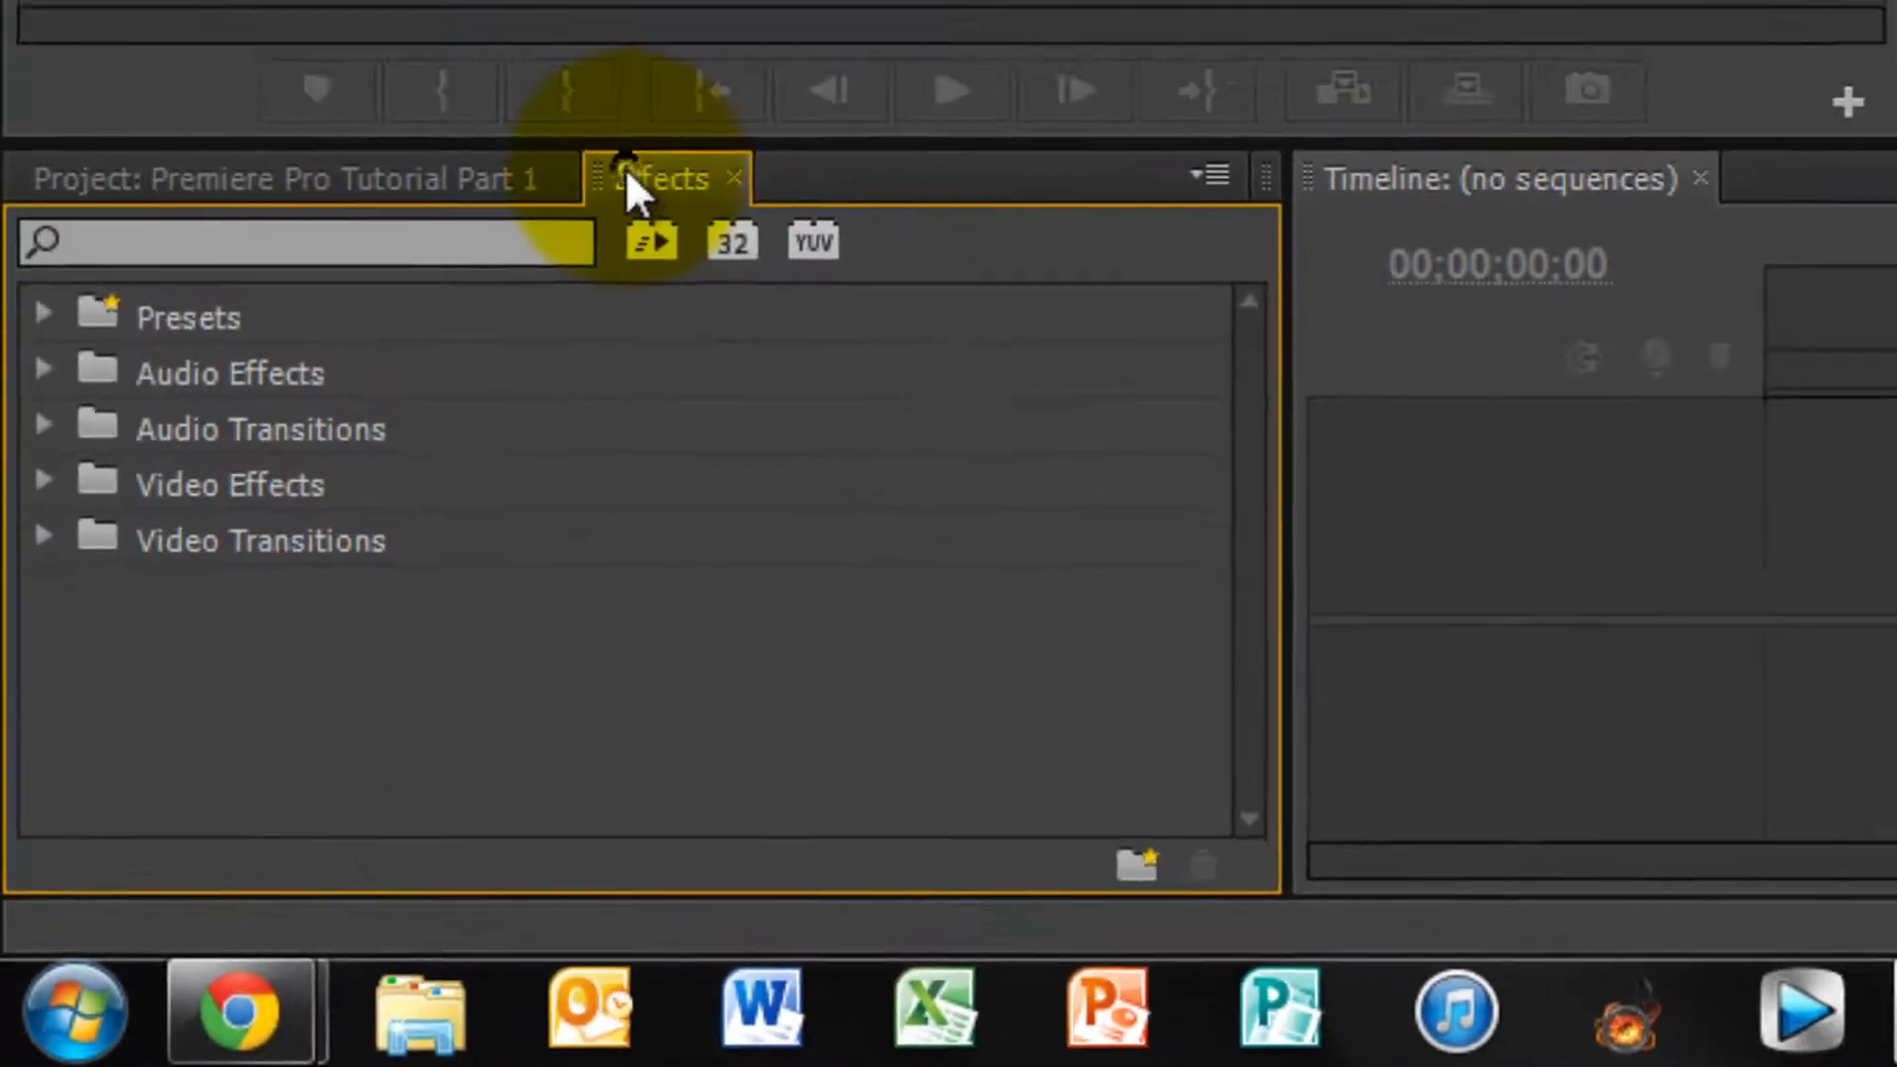
click(516, 170)
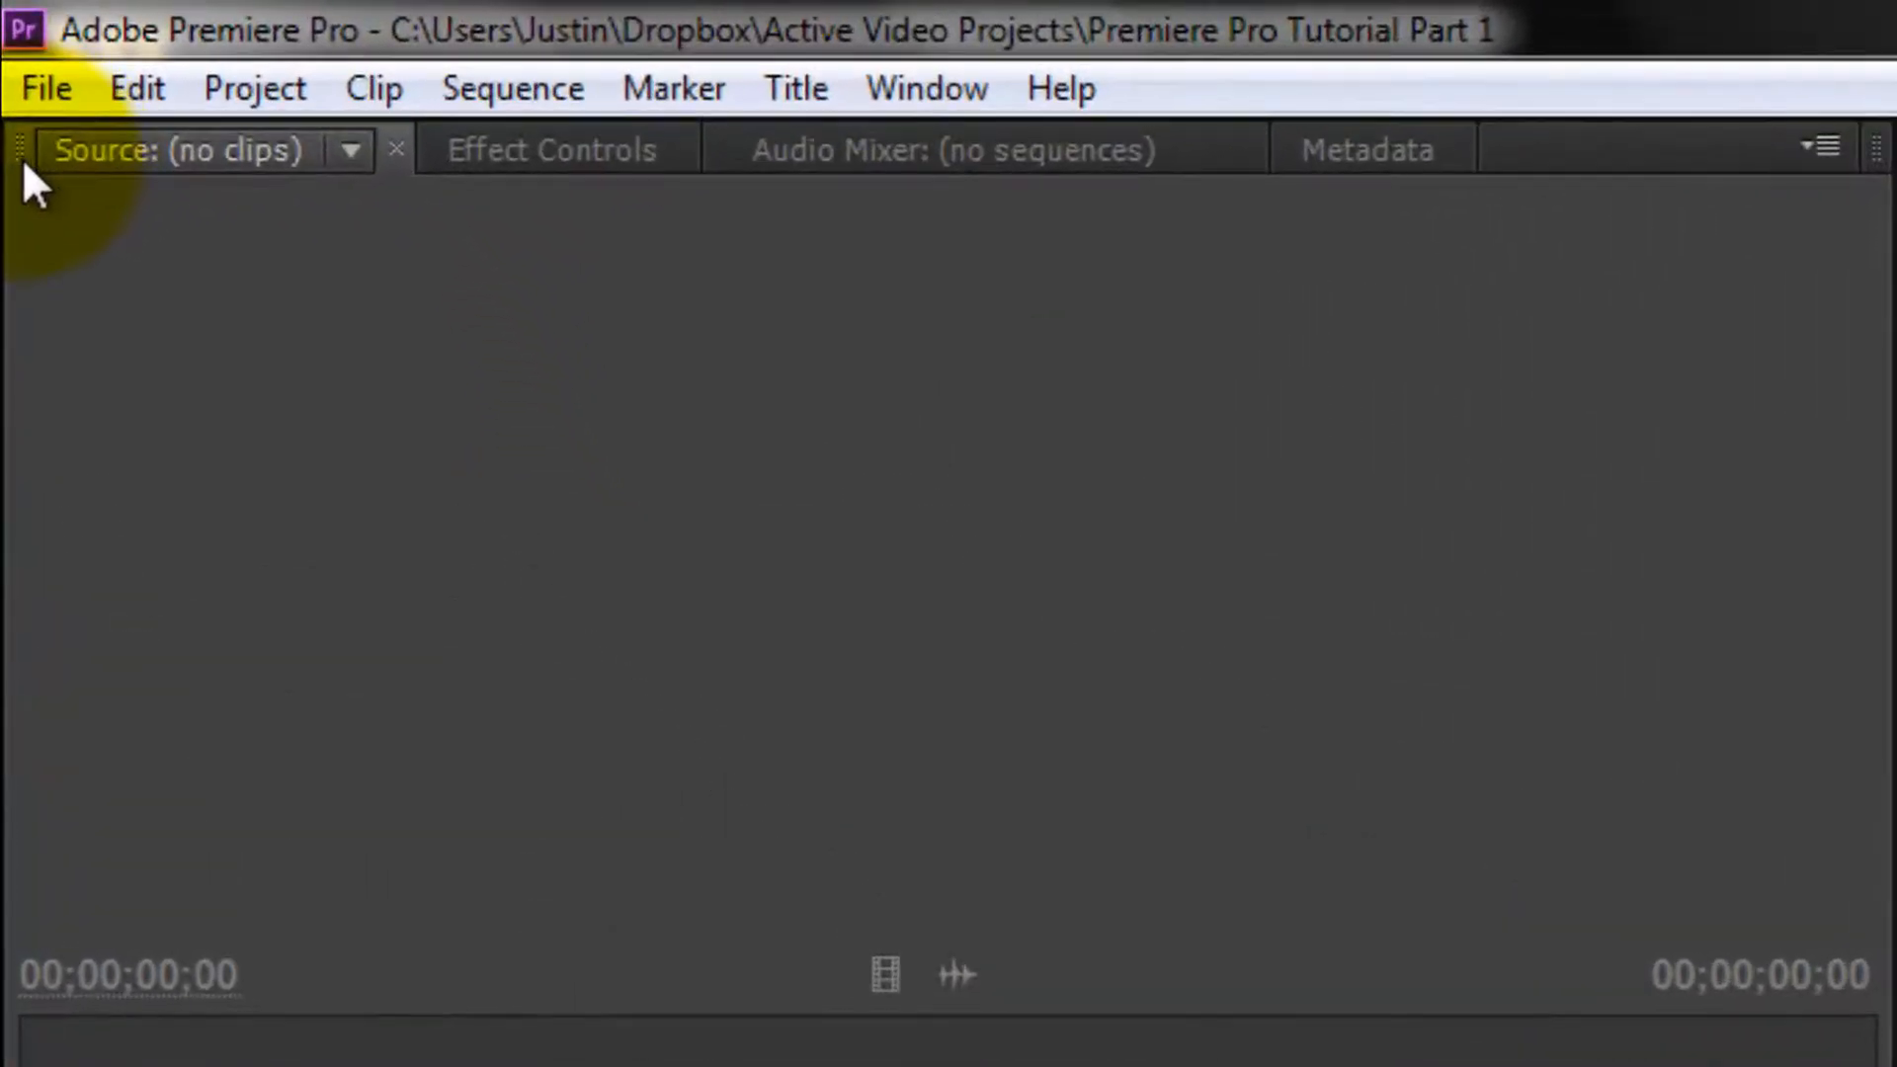
Close the Audio Mixer and Metadata panels in the Source monitor's group, keeping Source and Effect Controls
click(489, 159)
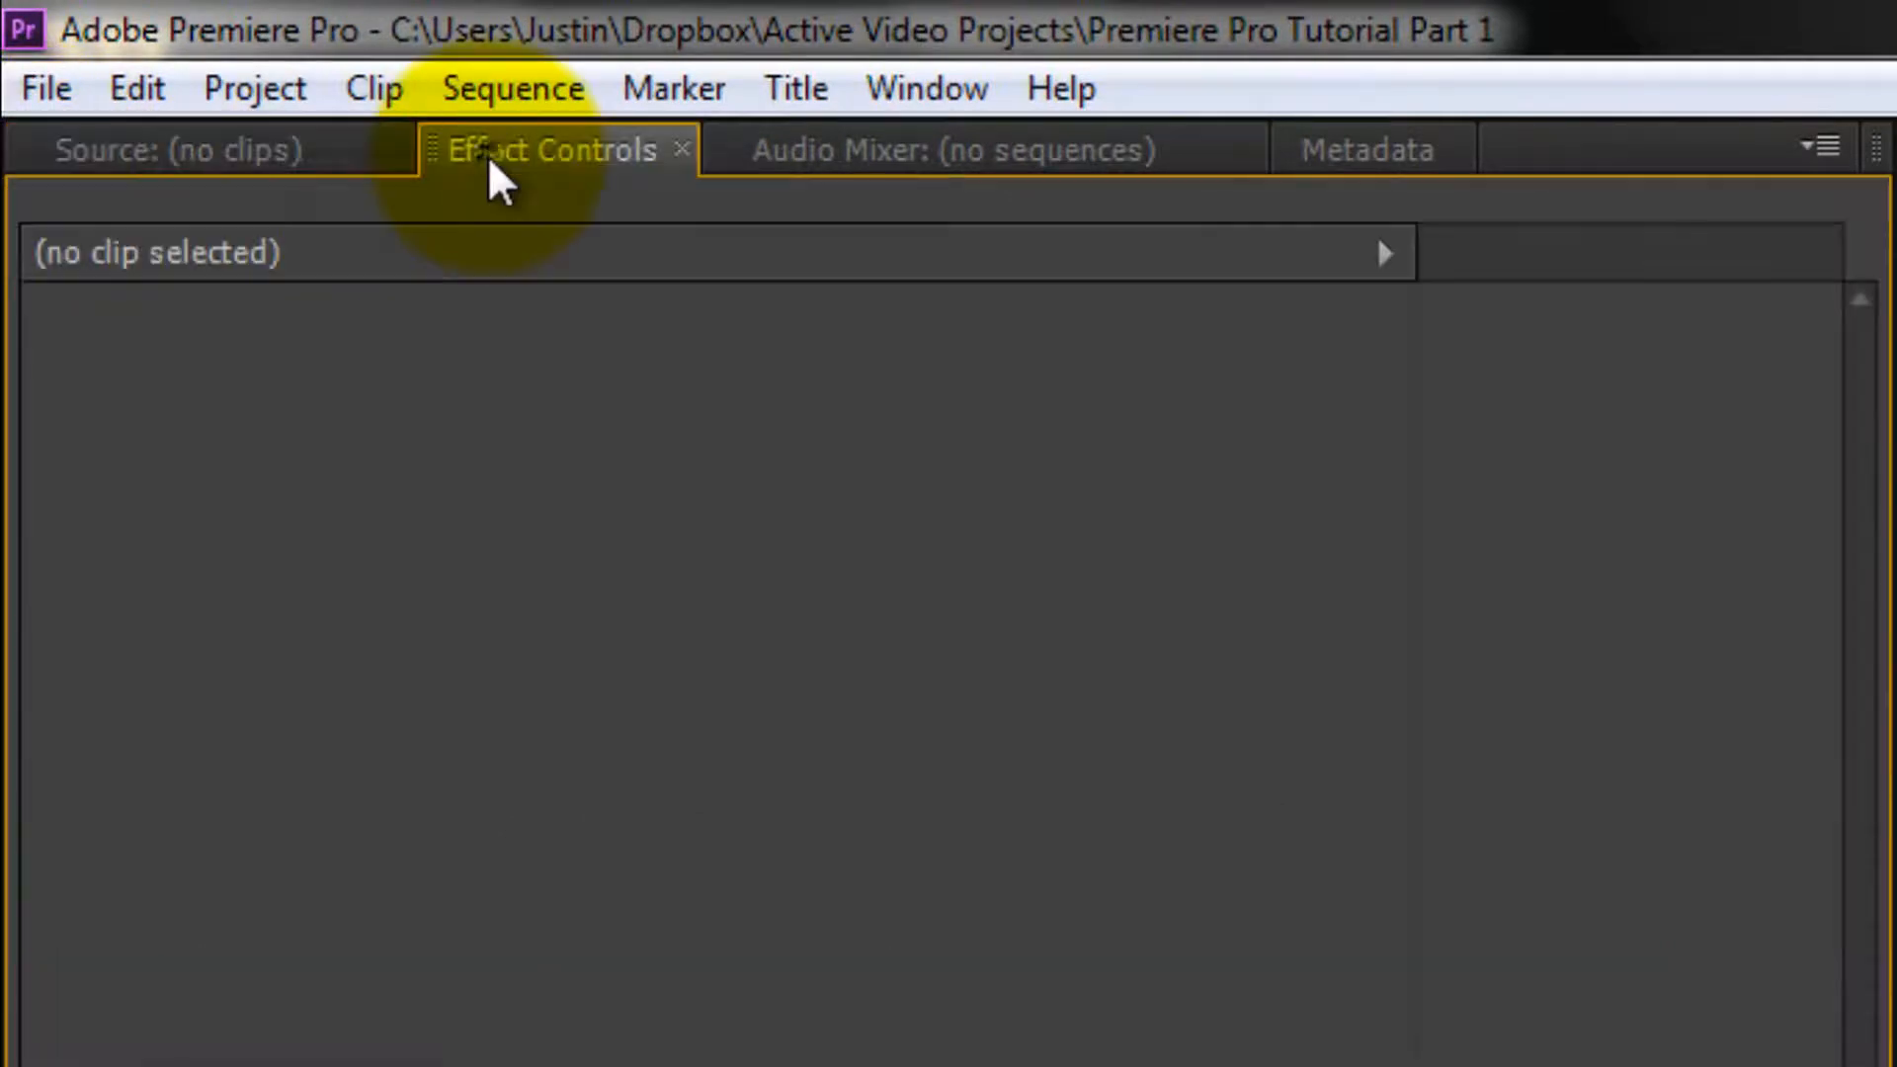
click(823, 158)
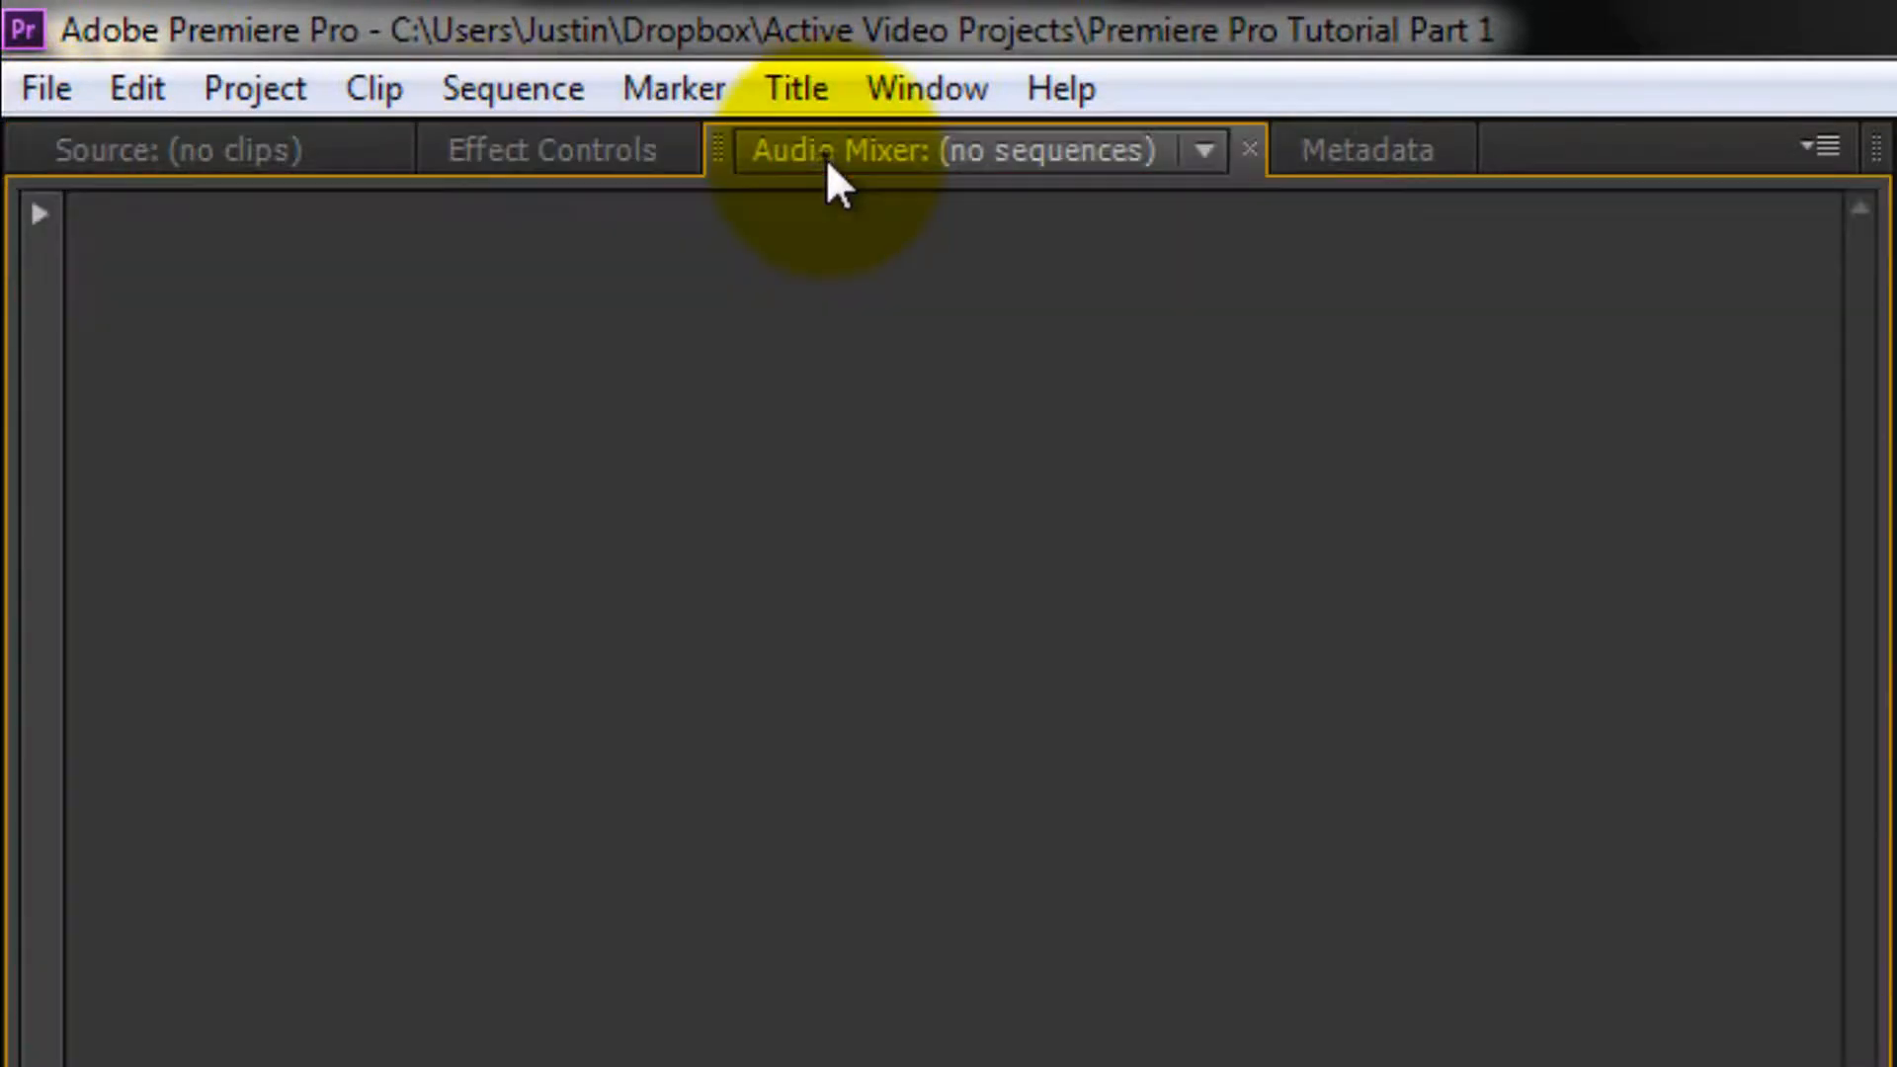
click(1253, 148)
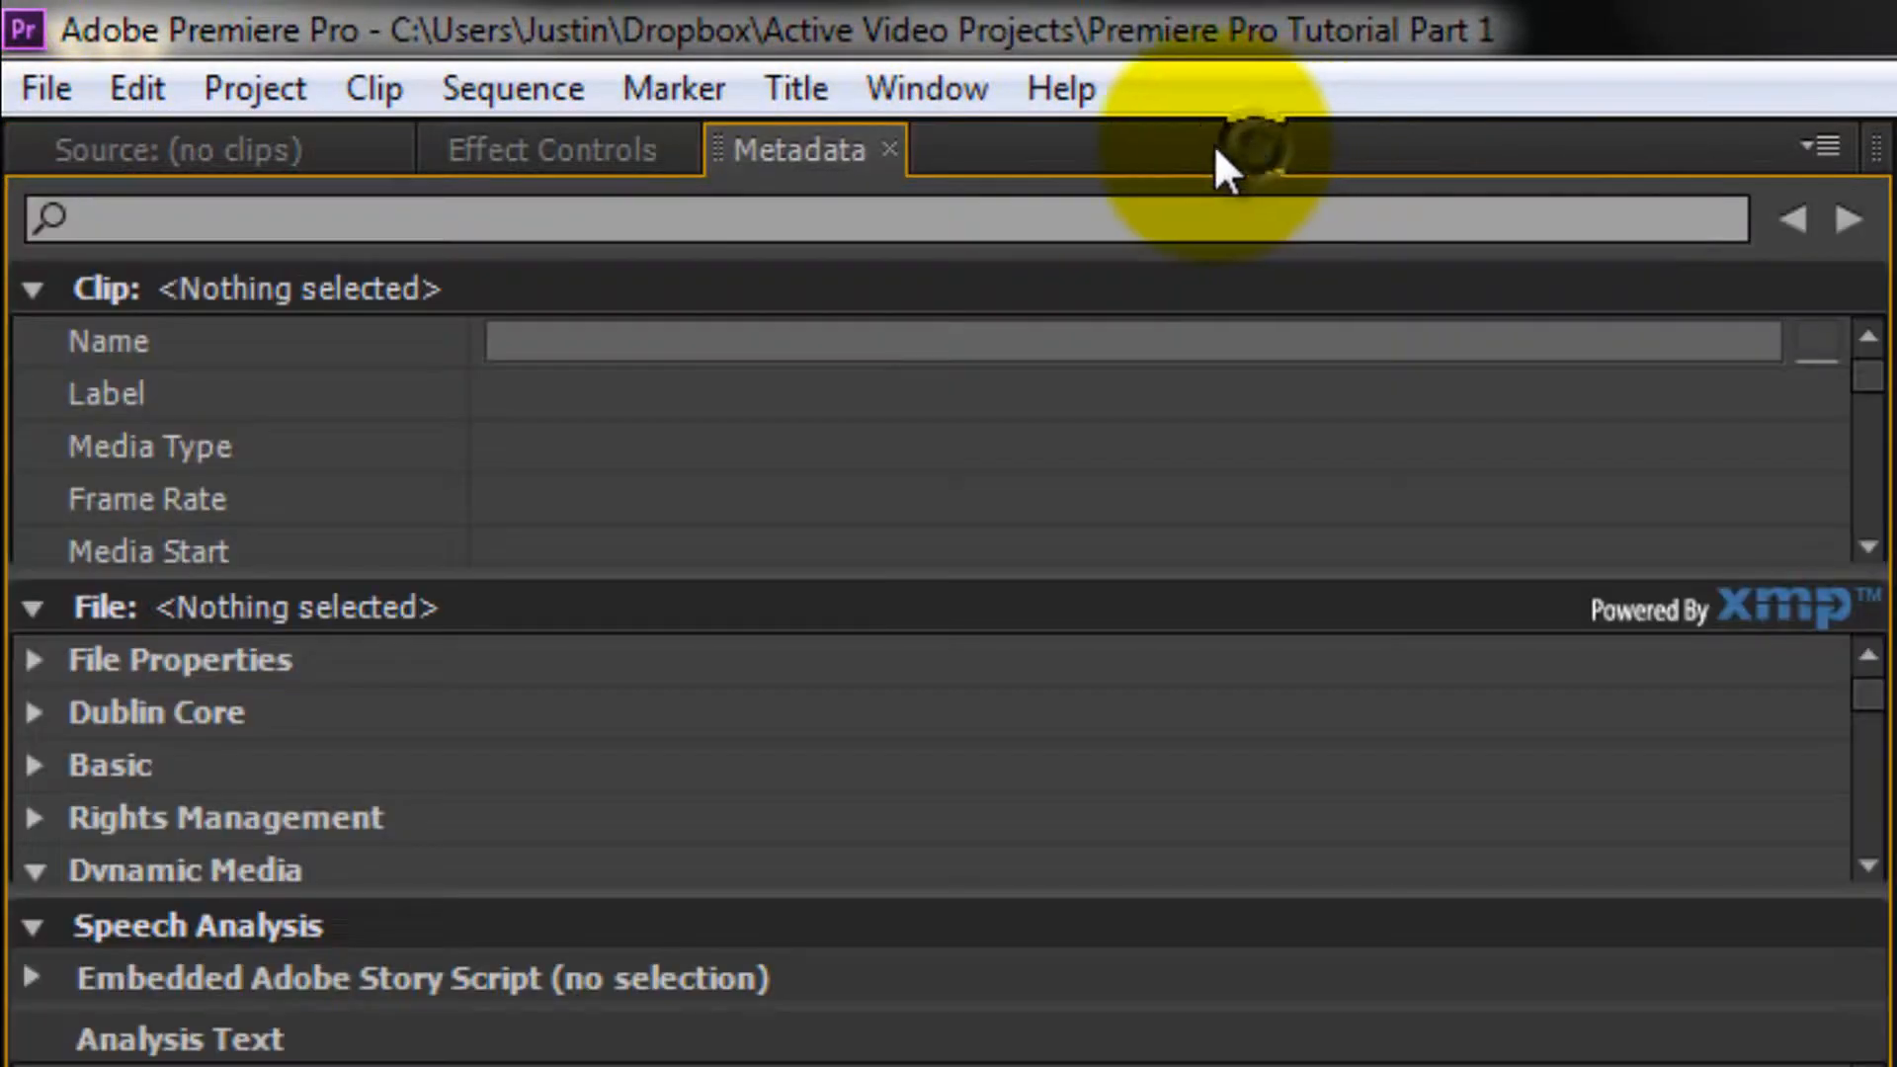
click(889, 148)
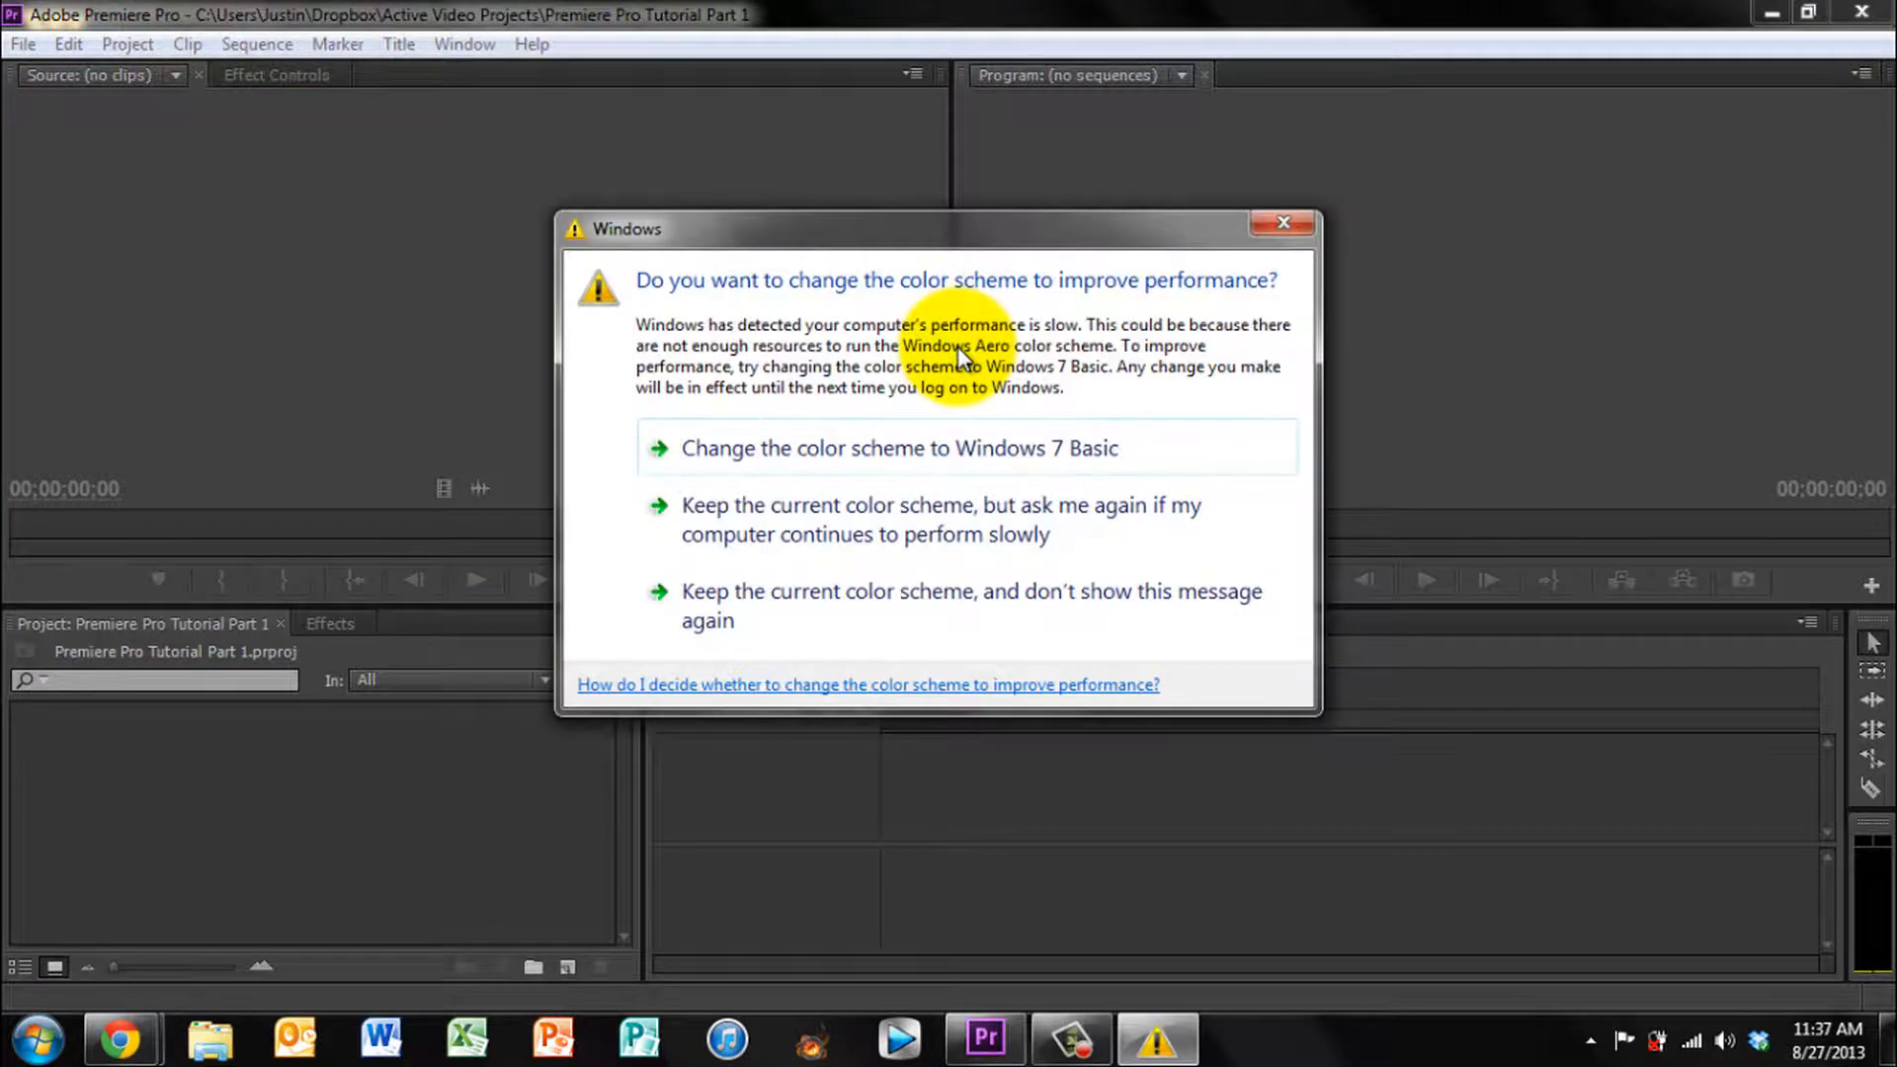
Keep the current Windows color scheme and stop the performance message from being shown again
click(976, 596)
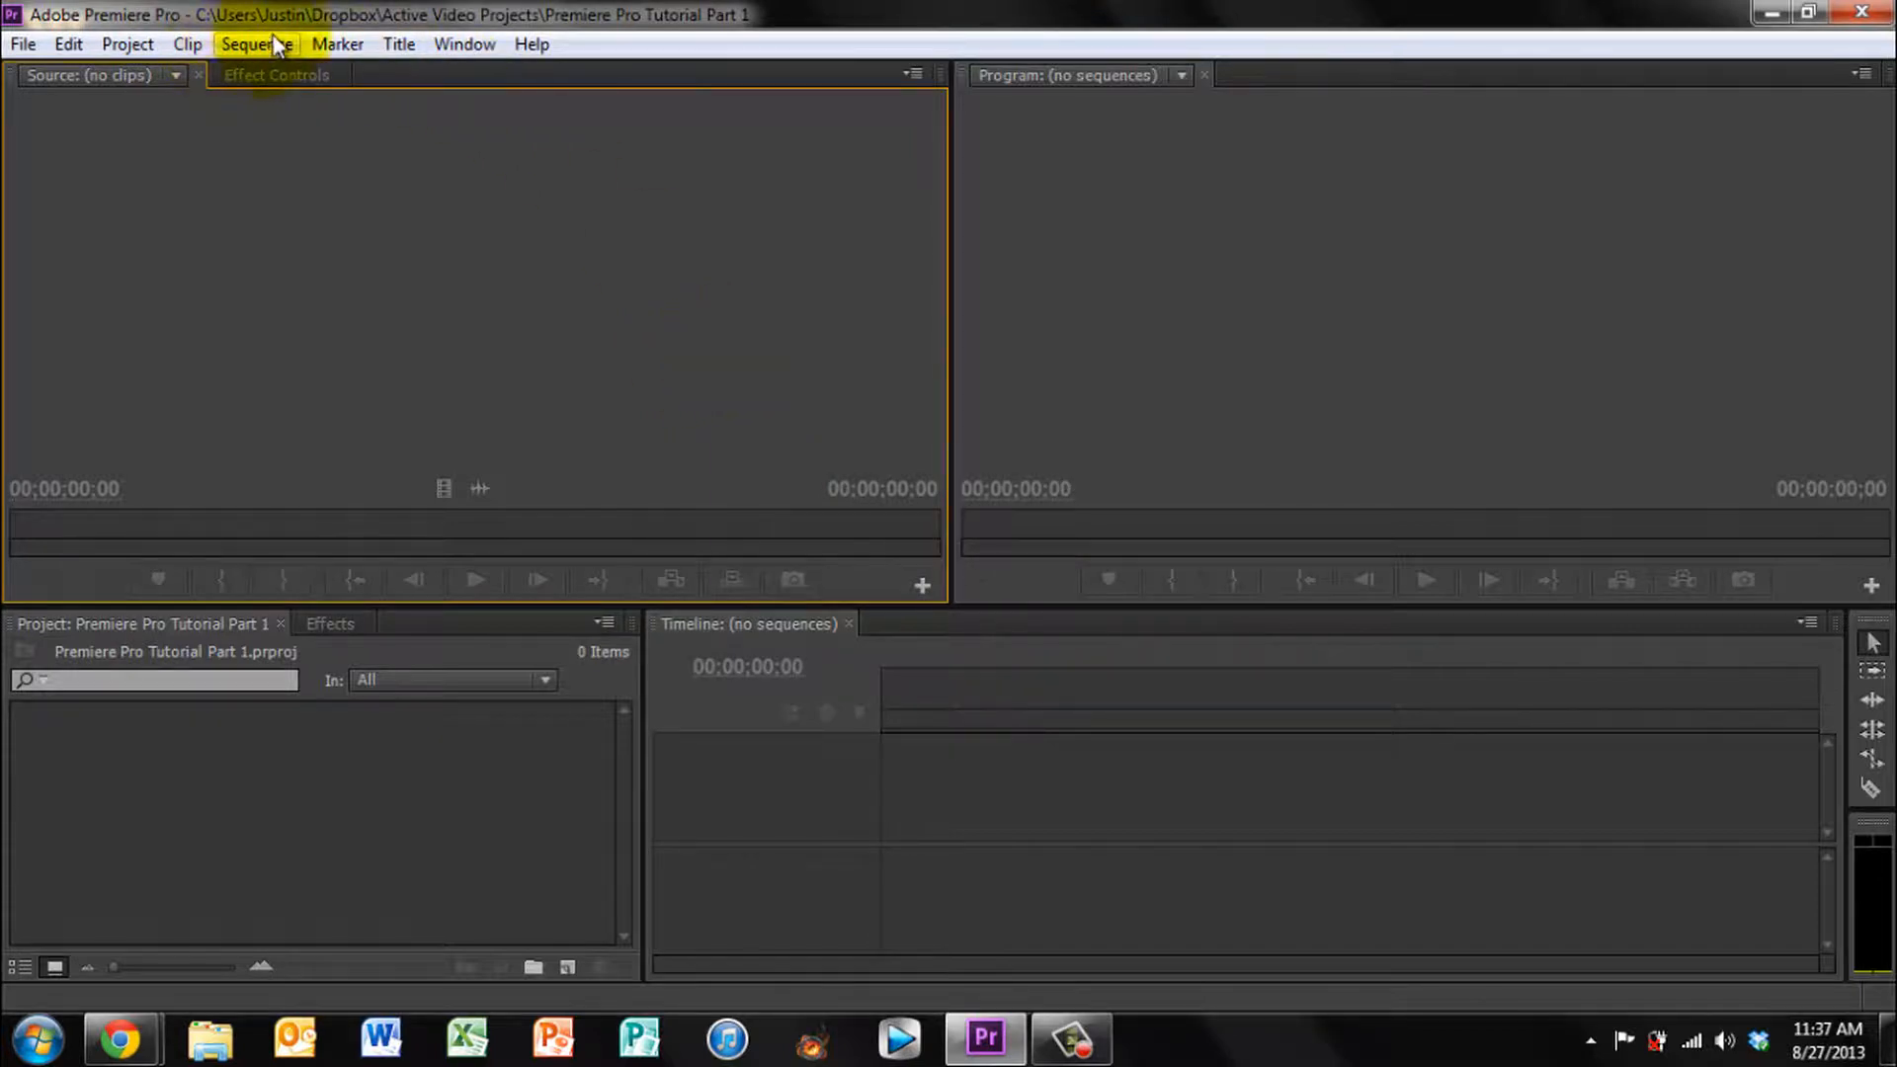
Set the keyboard shortcuts' layout preset to Final Cut Pro 7.0 and apply it
click(87, 47)
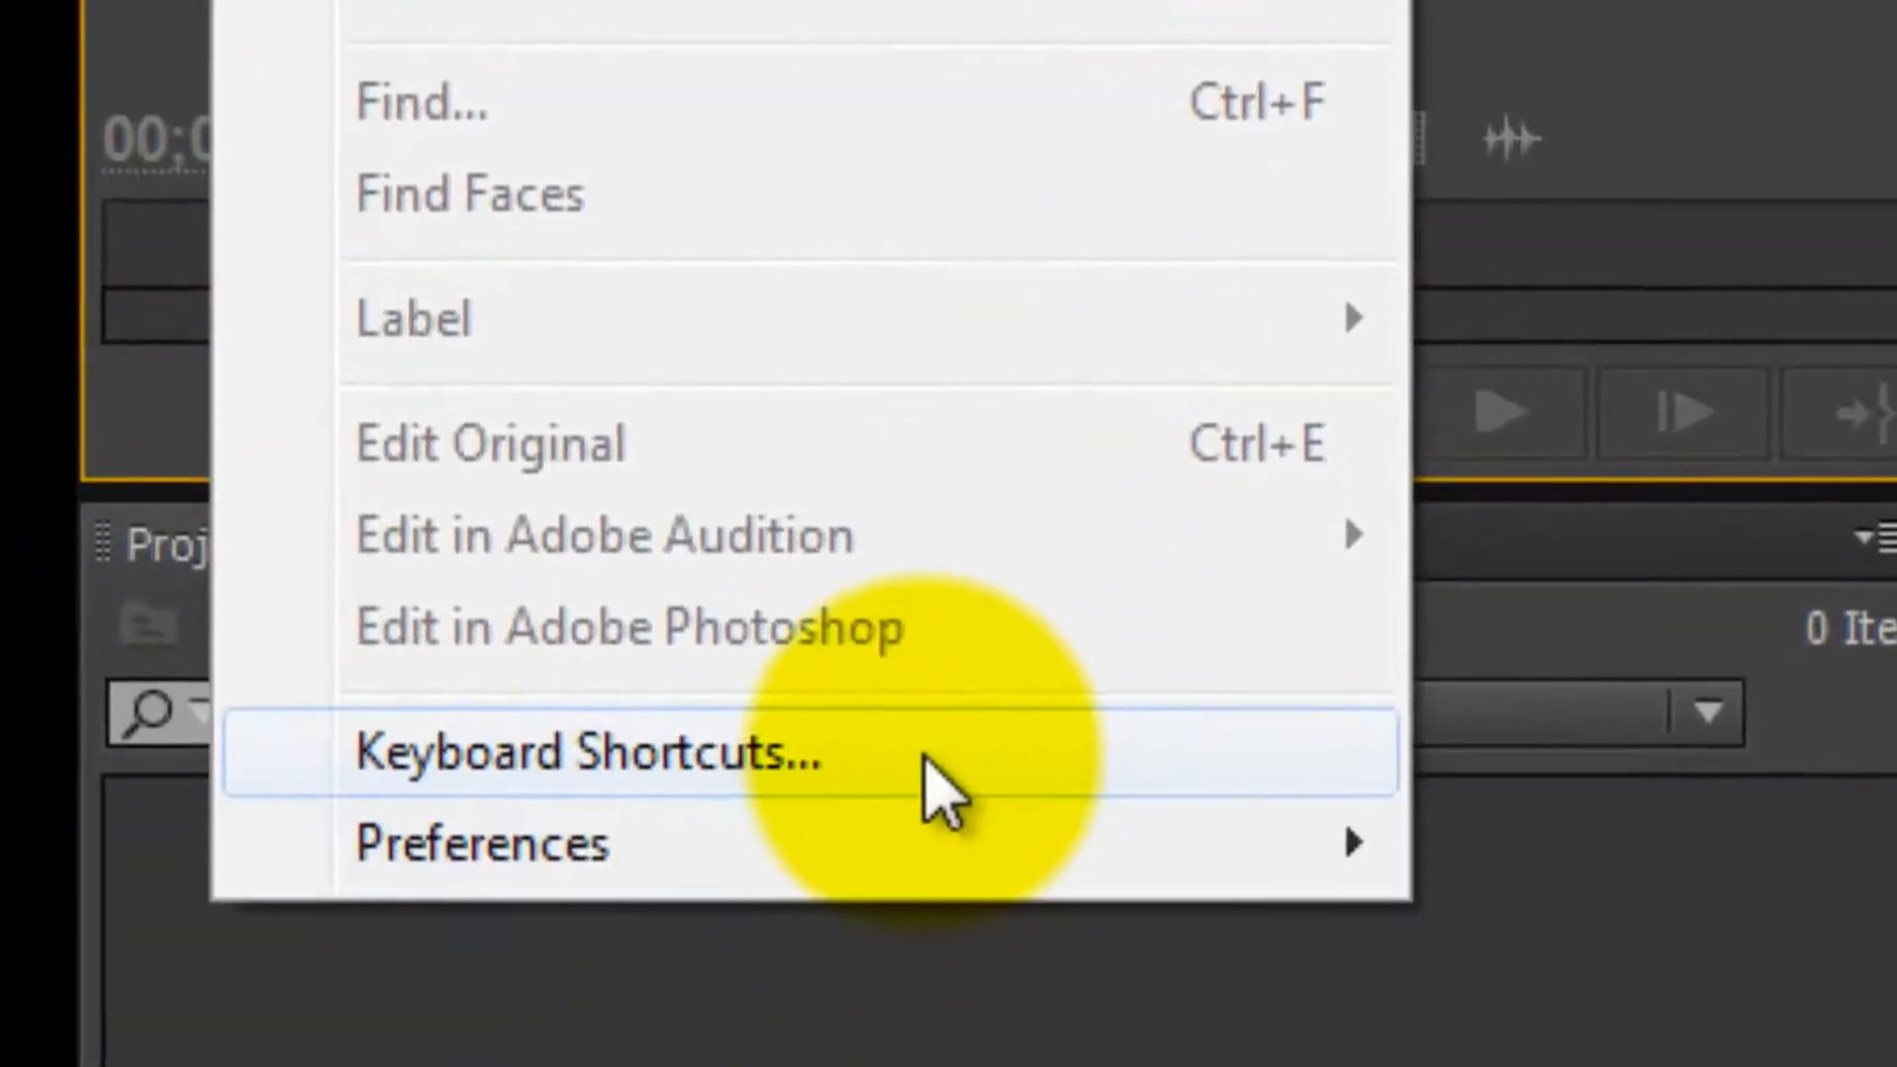
click(927, 1066)
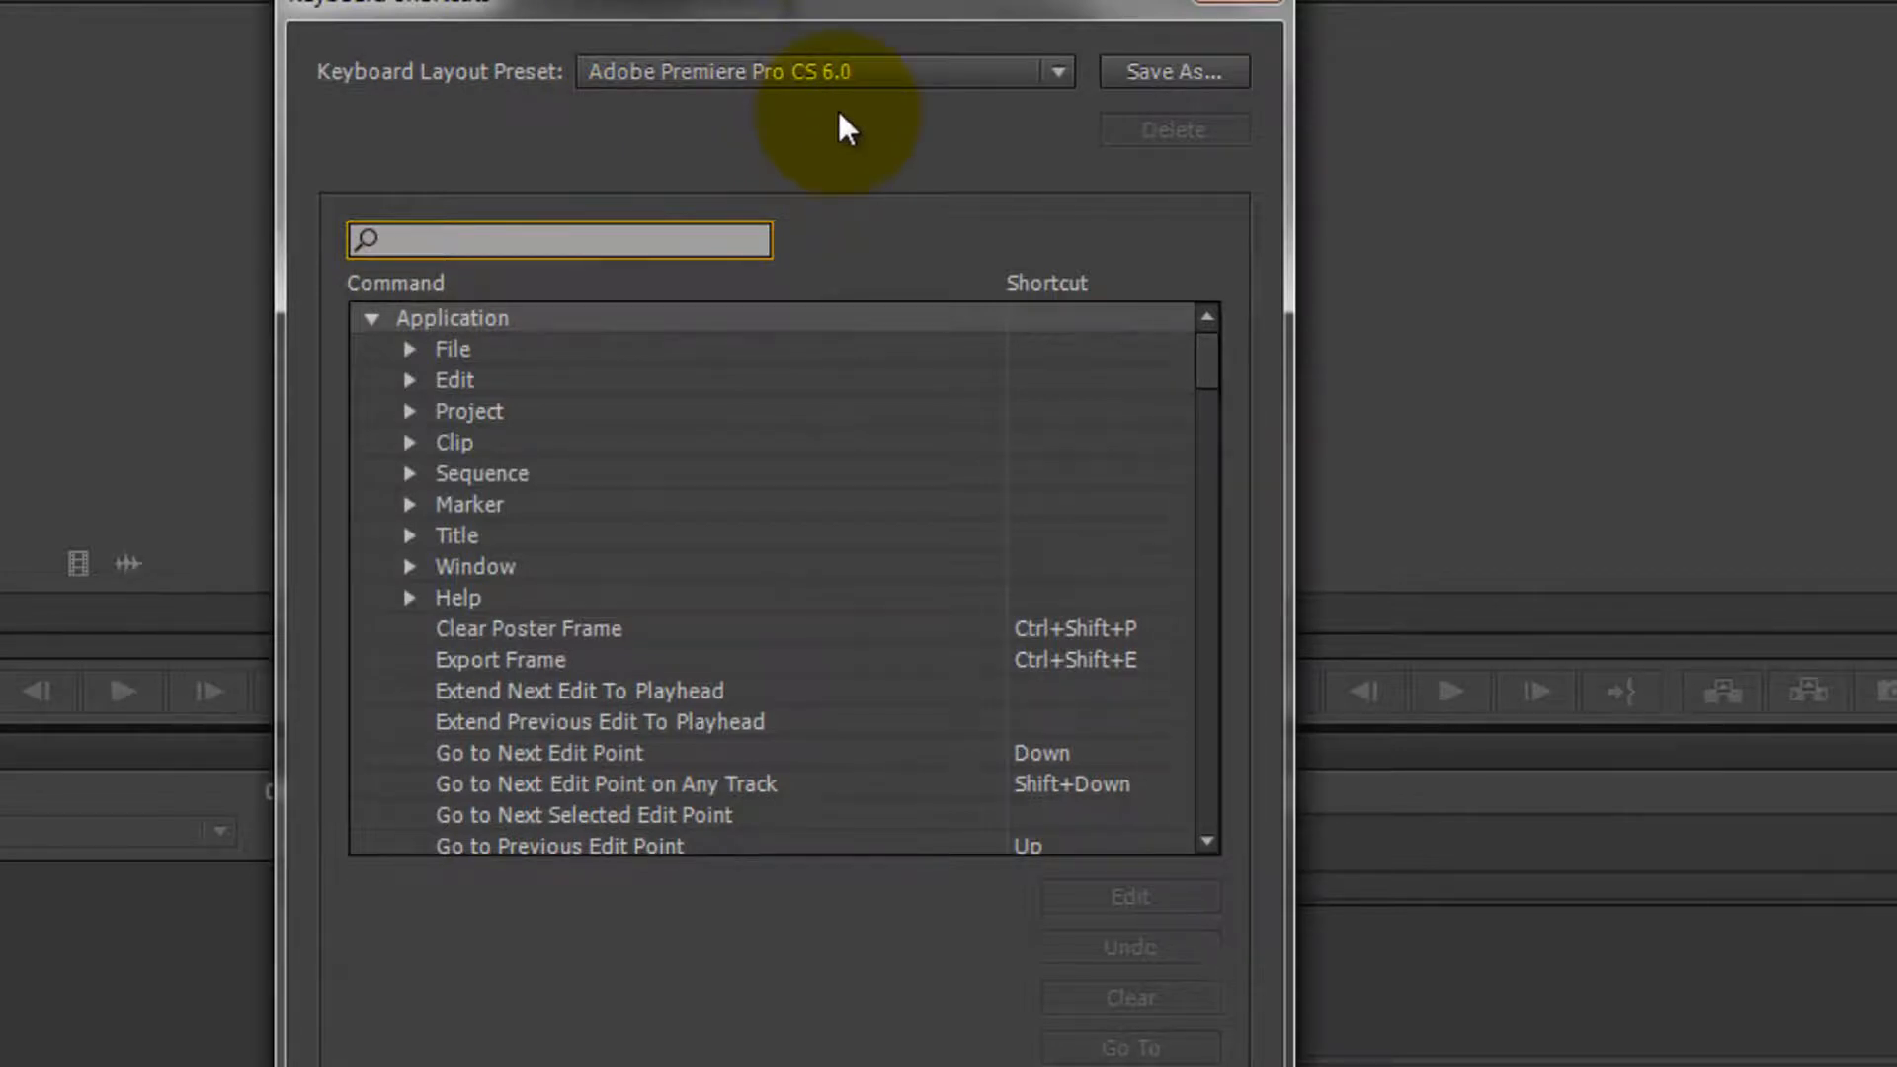
click(848, 79)
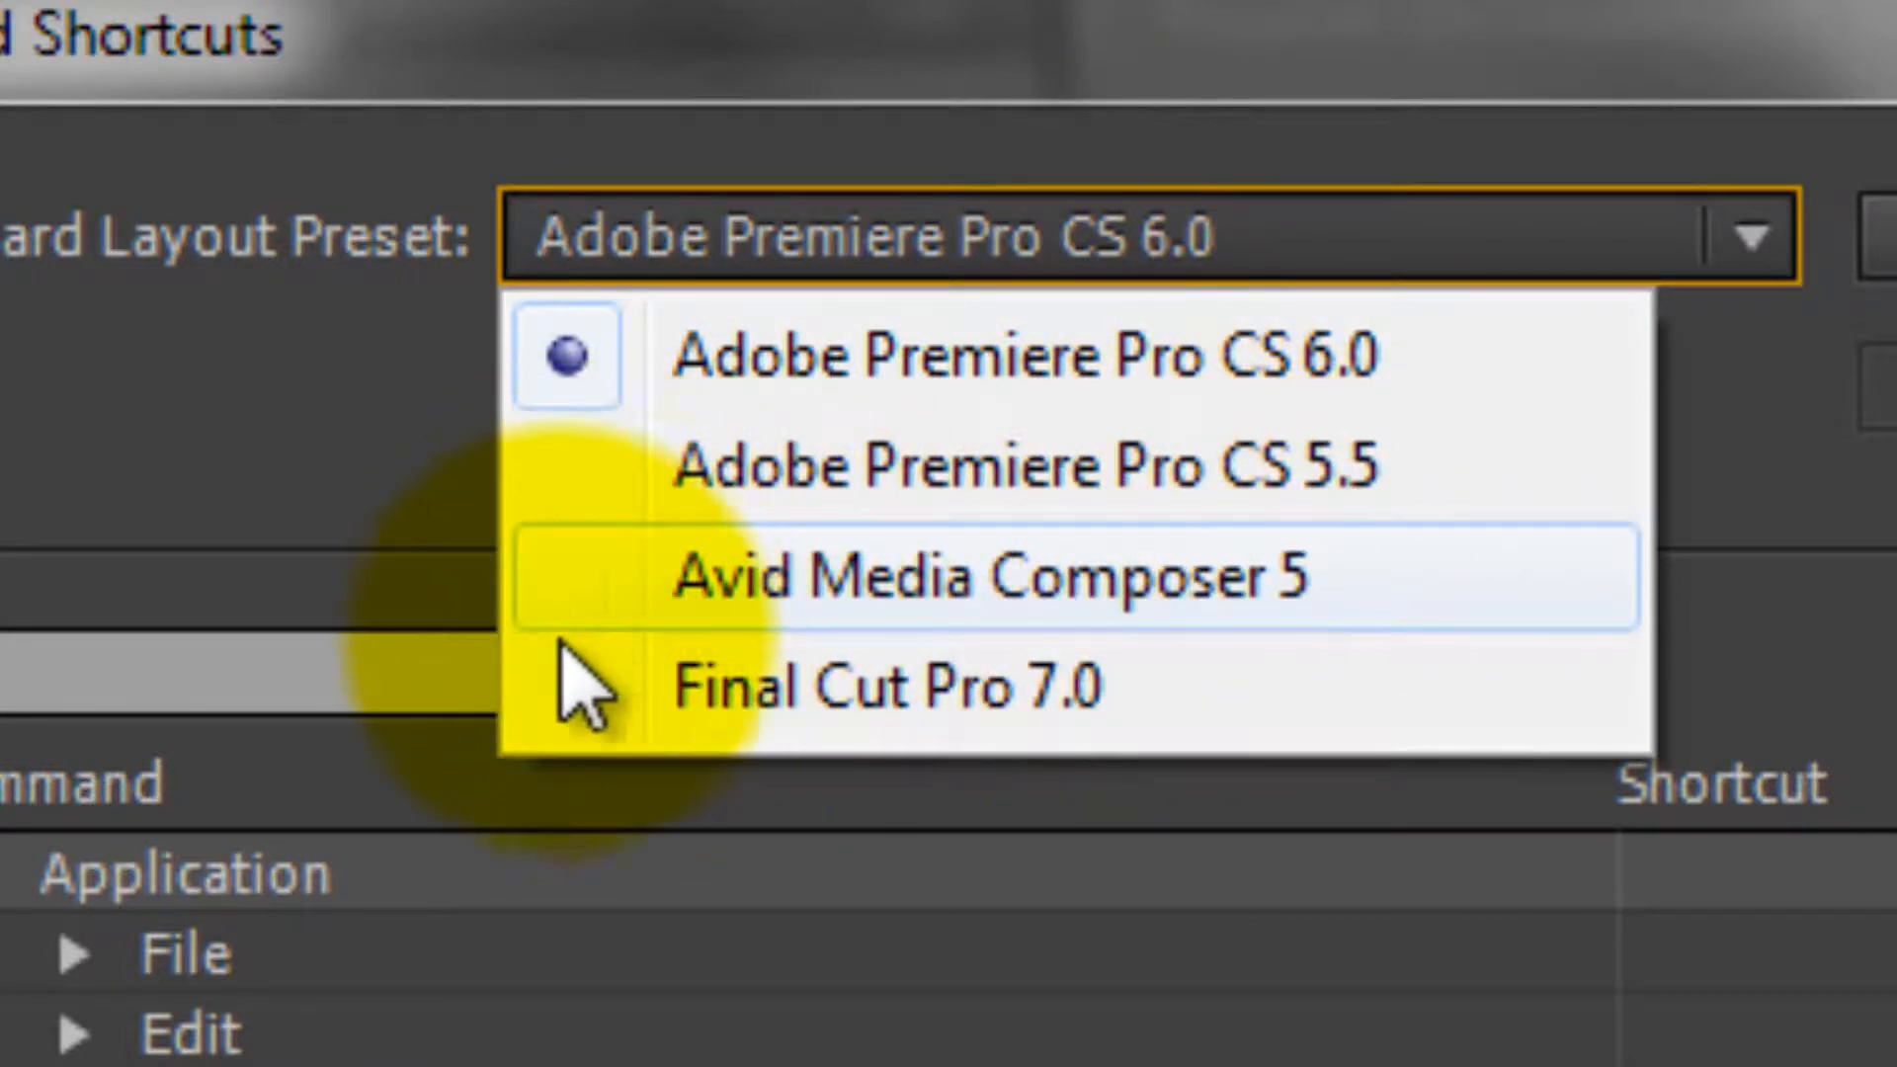
click(1065, 697)
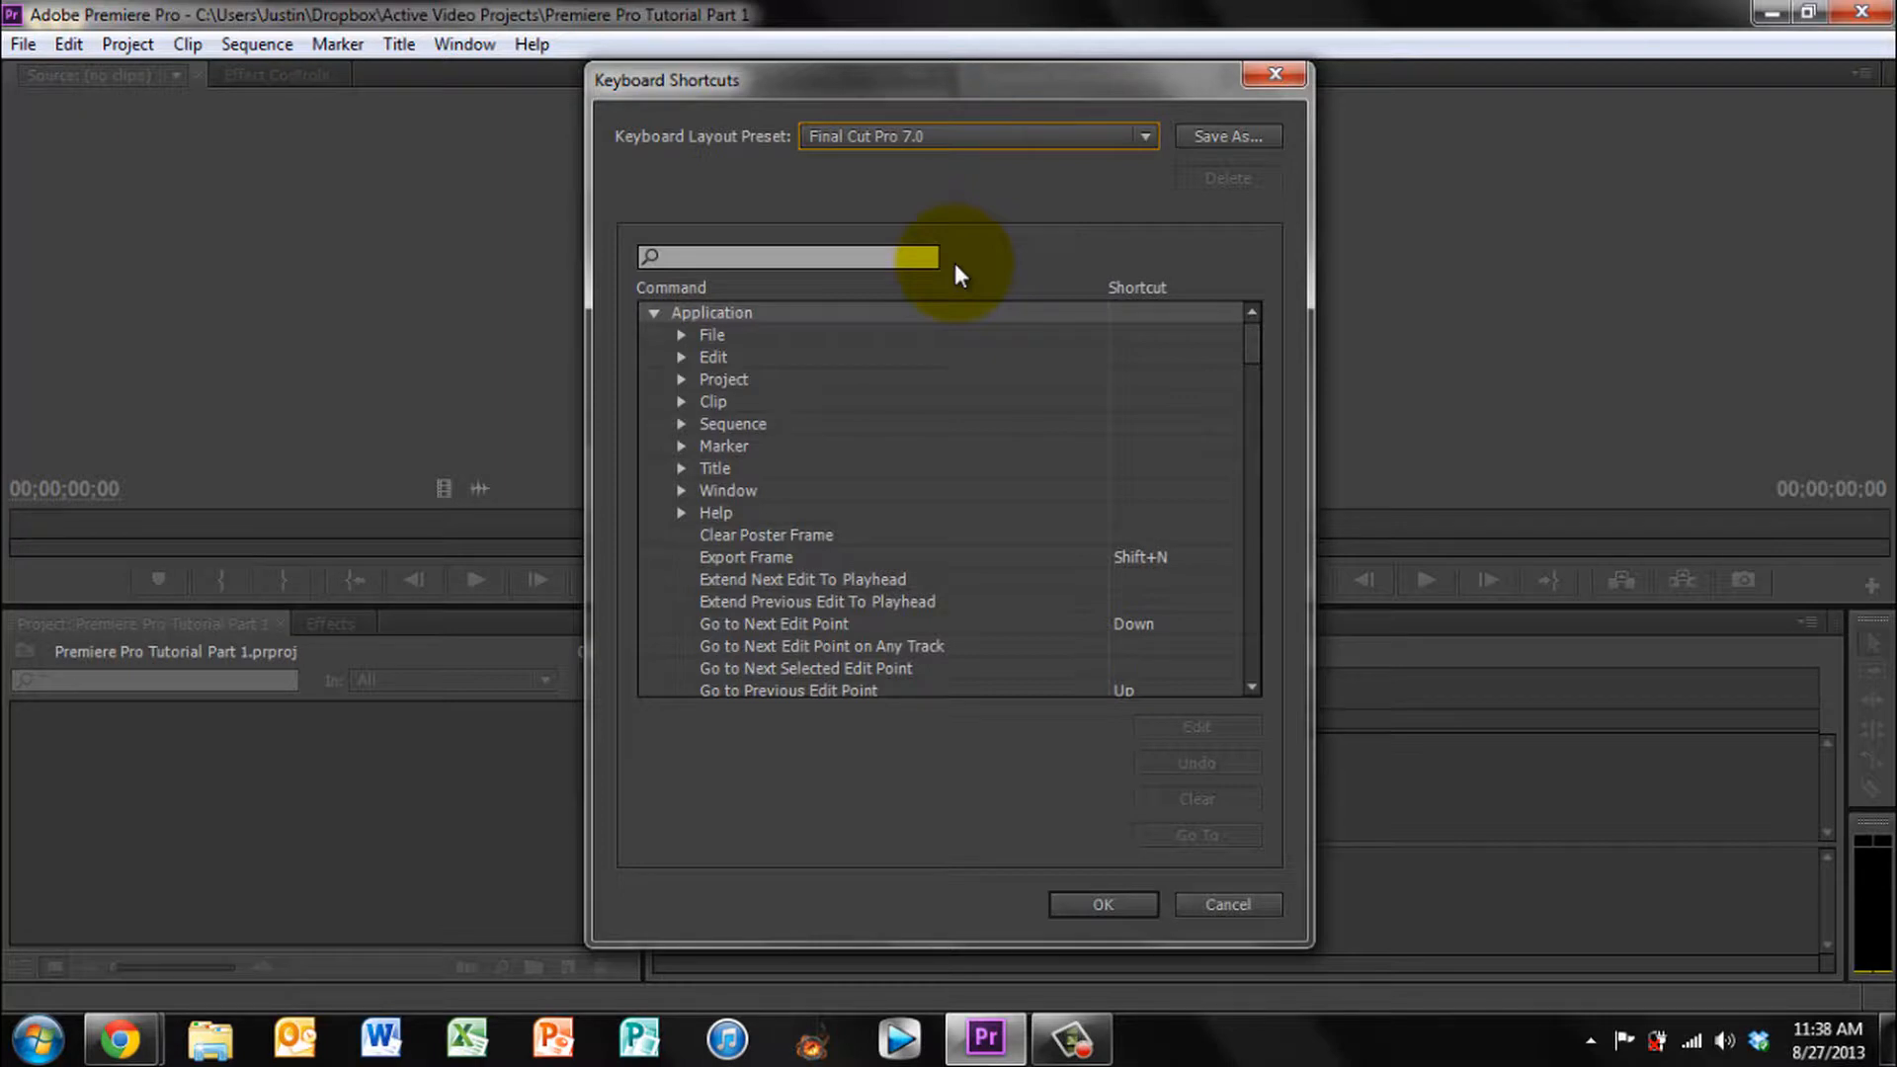
click(1105, 900)
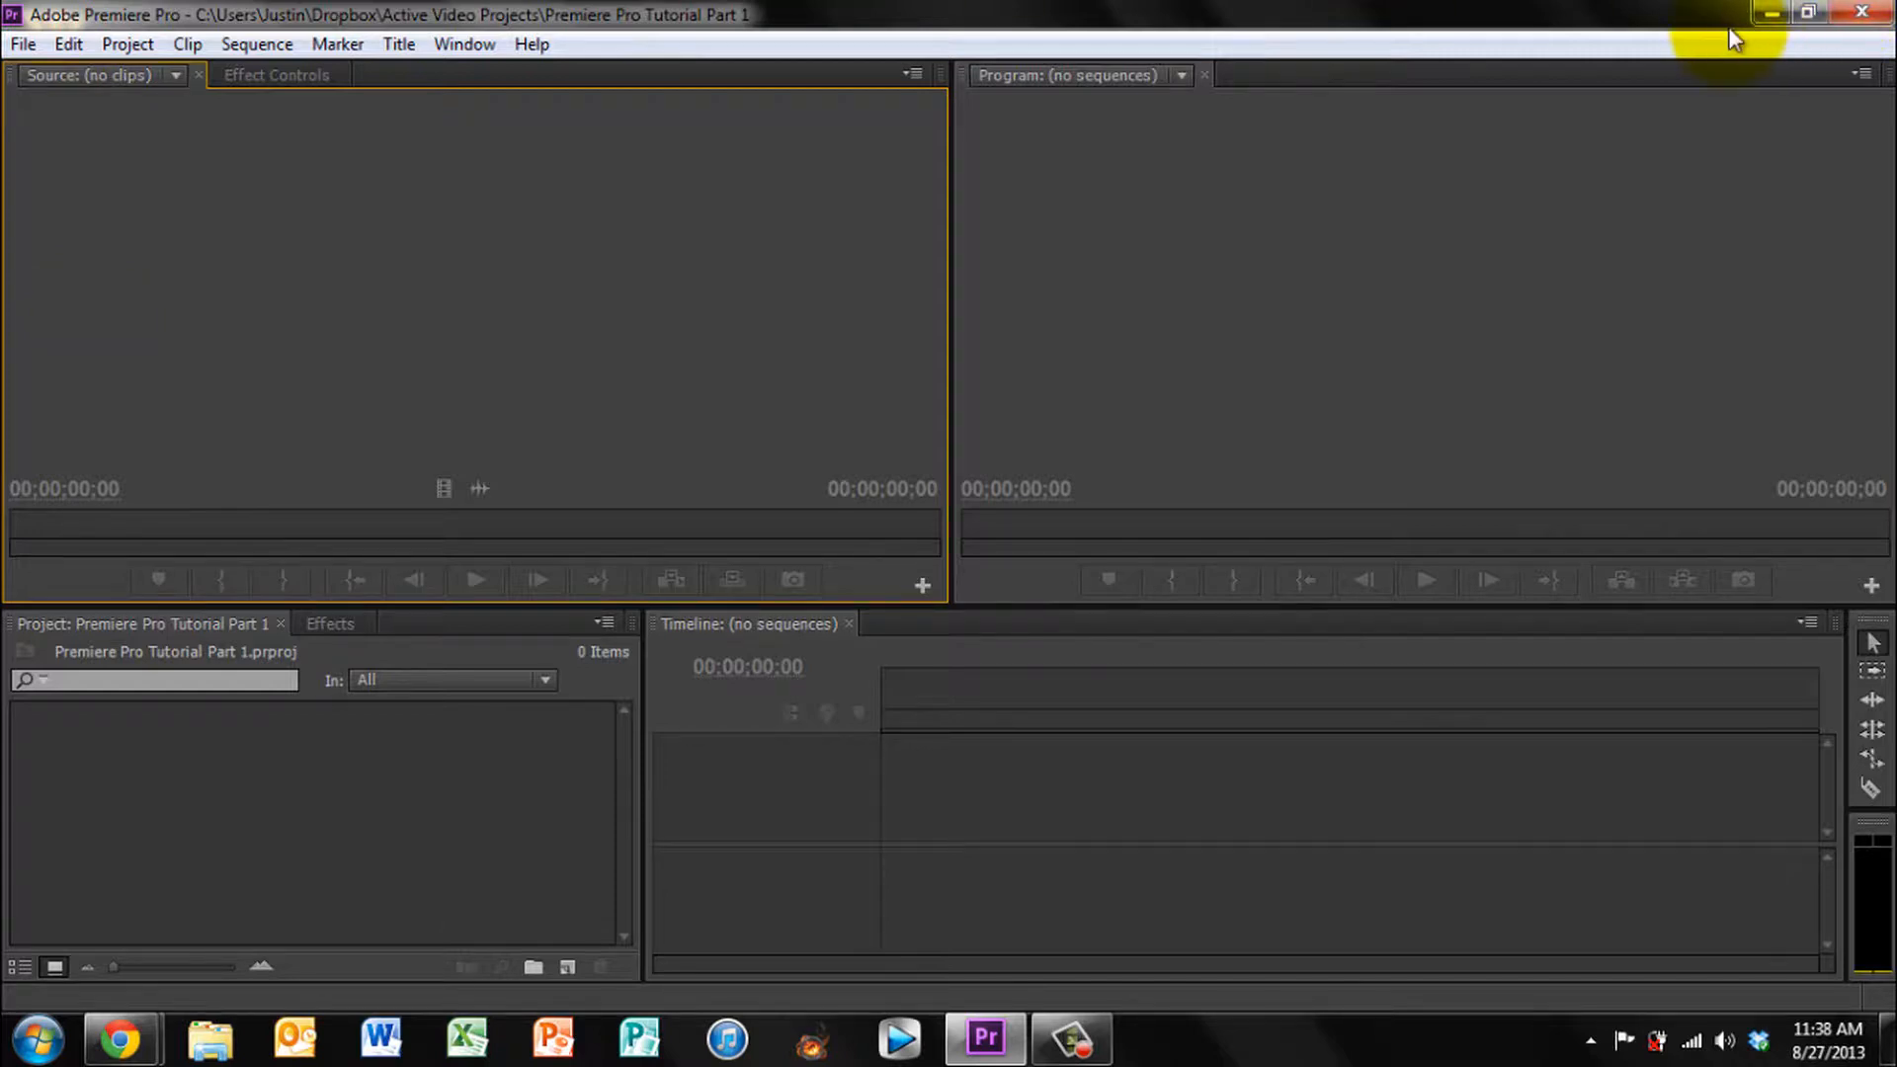
Review the subfolders of the Apple Care Option 3 Policy folder on the desktop, close it and return to Premiere Pro
click(1770, 14)
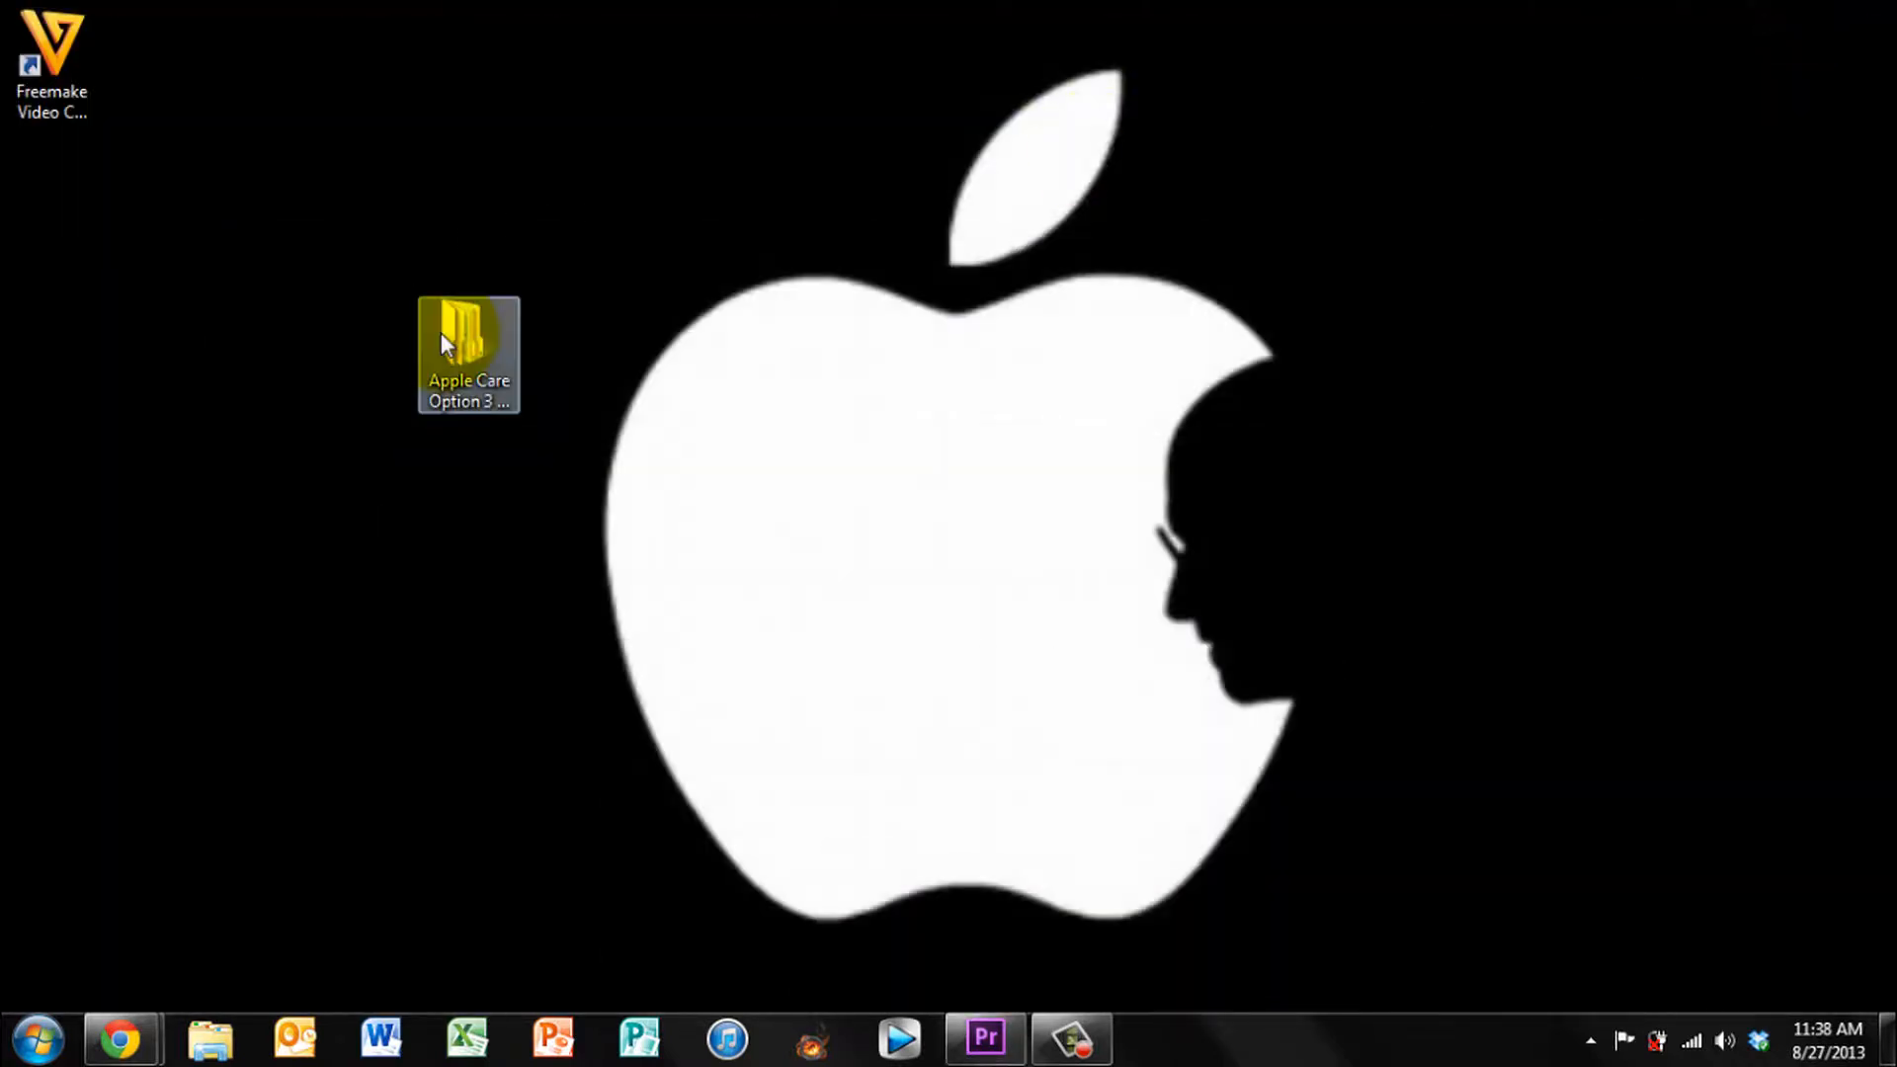
click(442, 334)
double_click(443, 334)
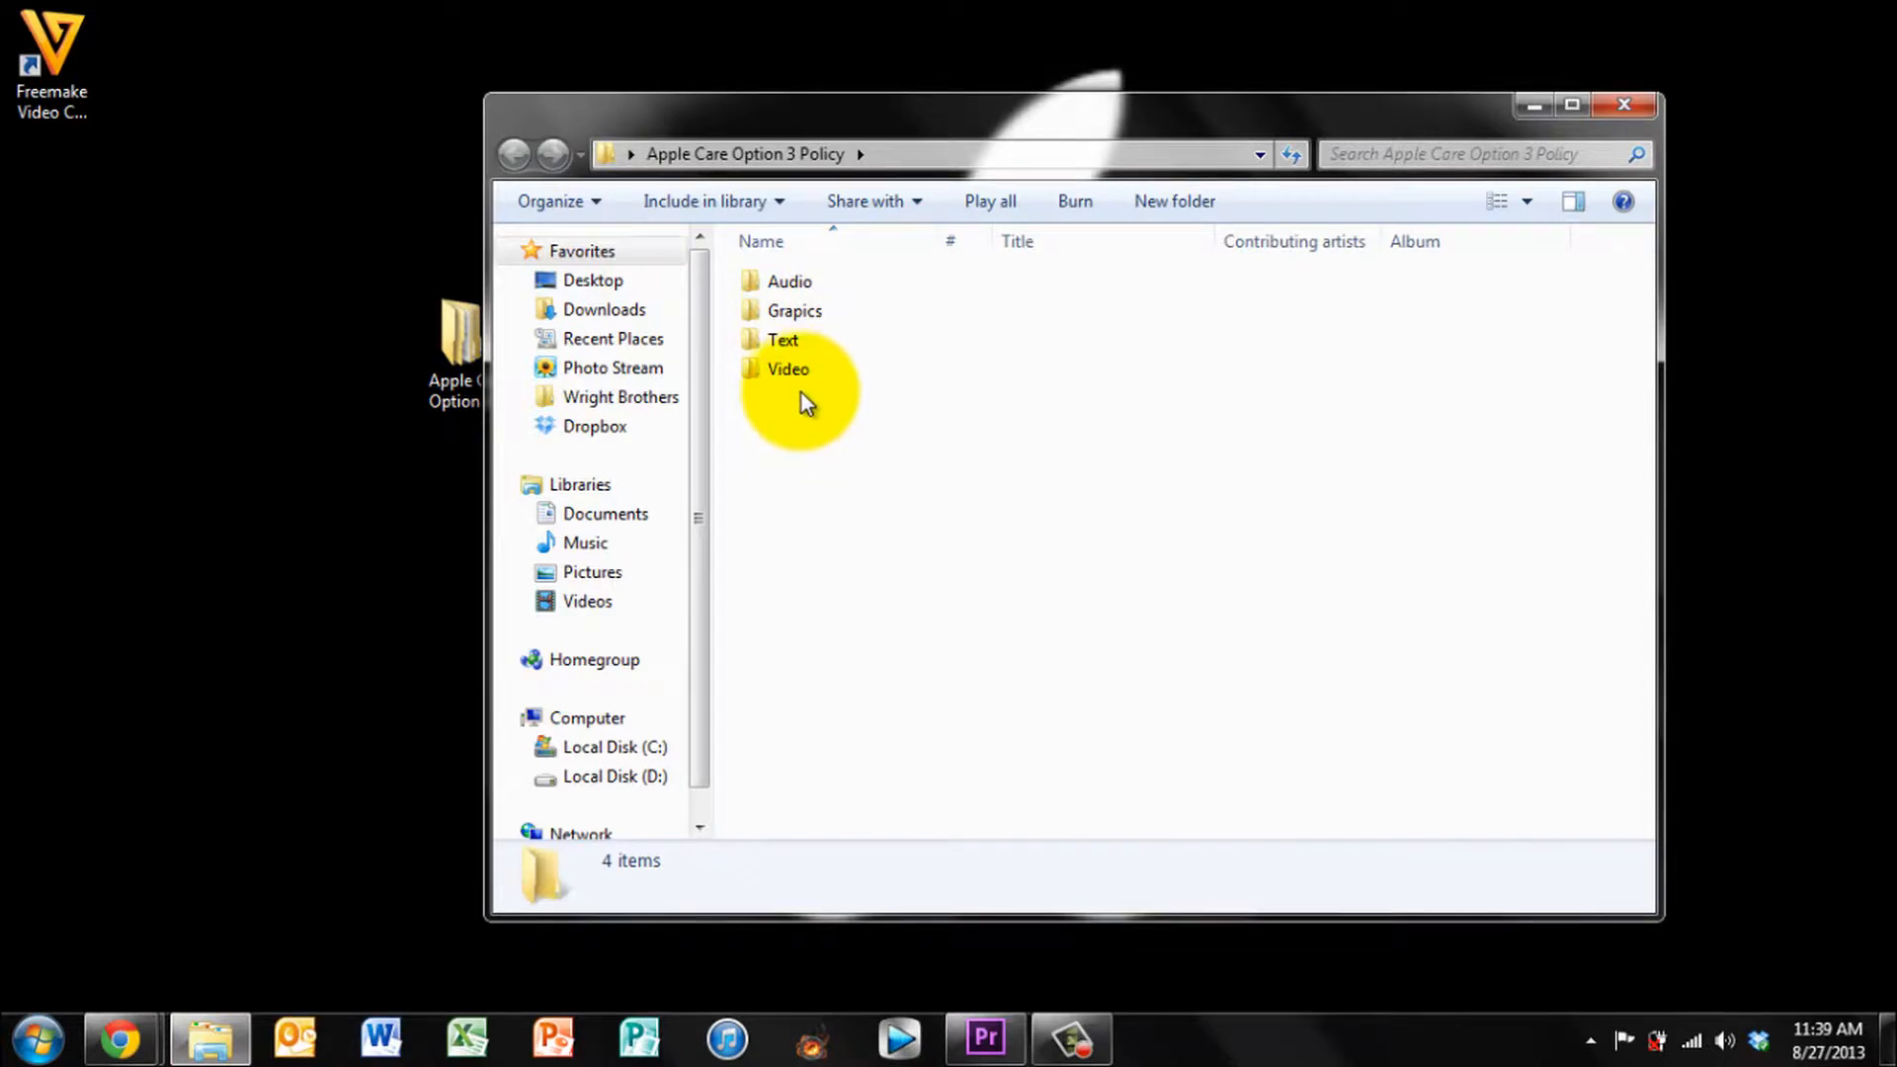
mouse_move(805, 387)
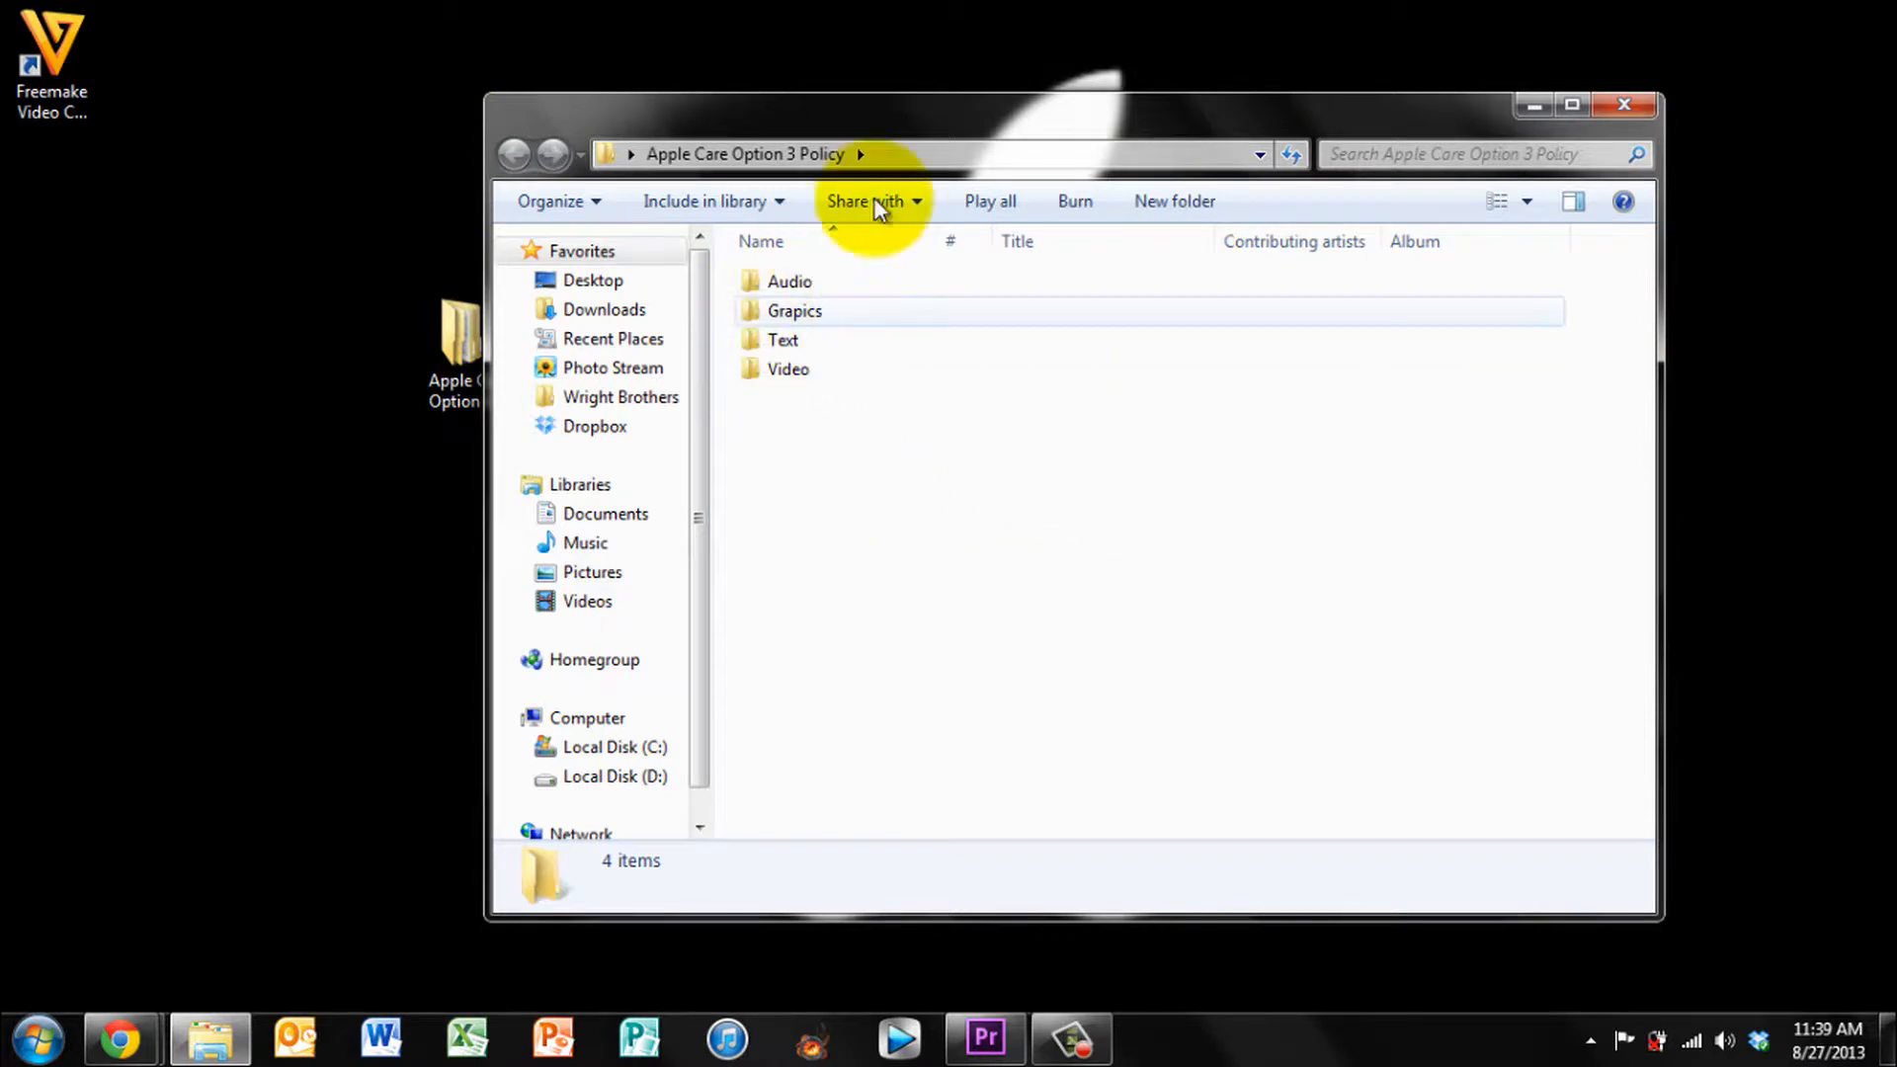
click(1621, 105)
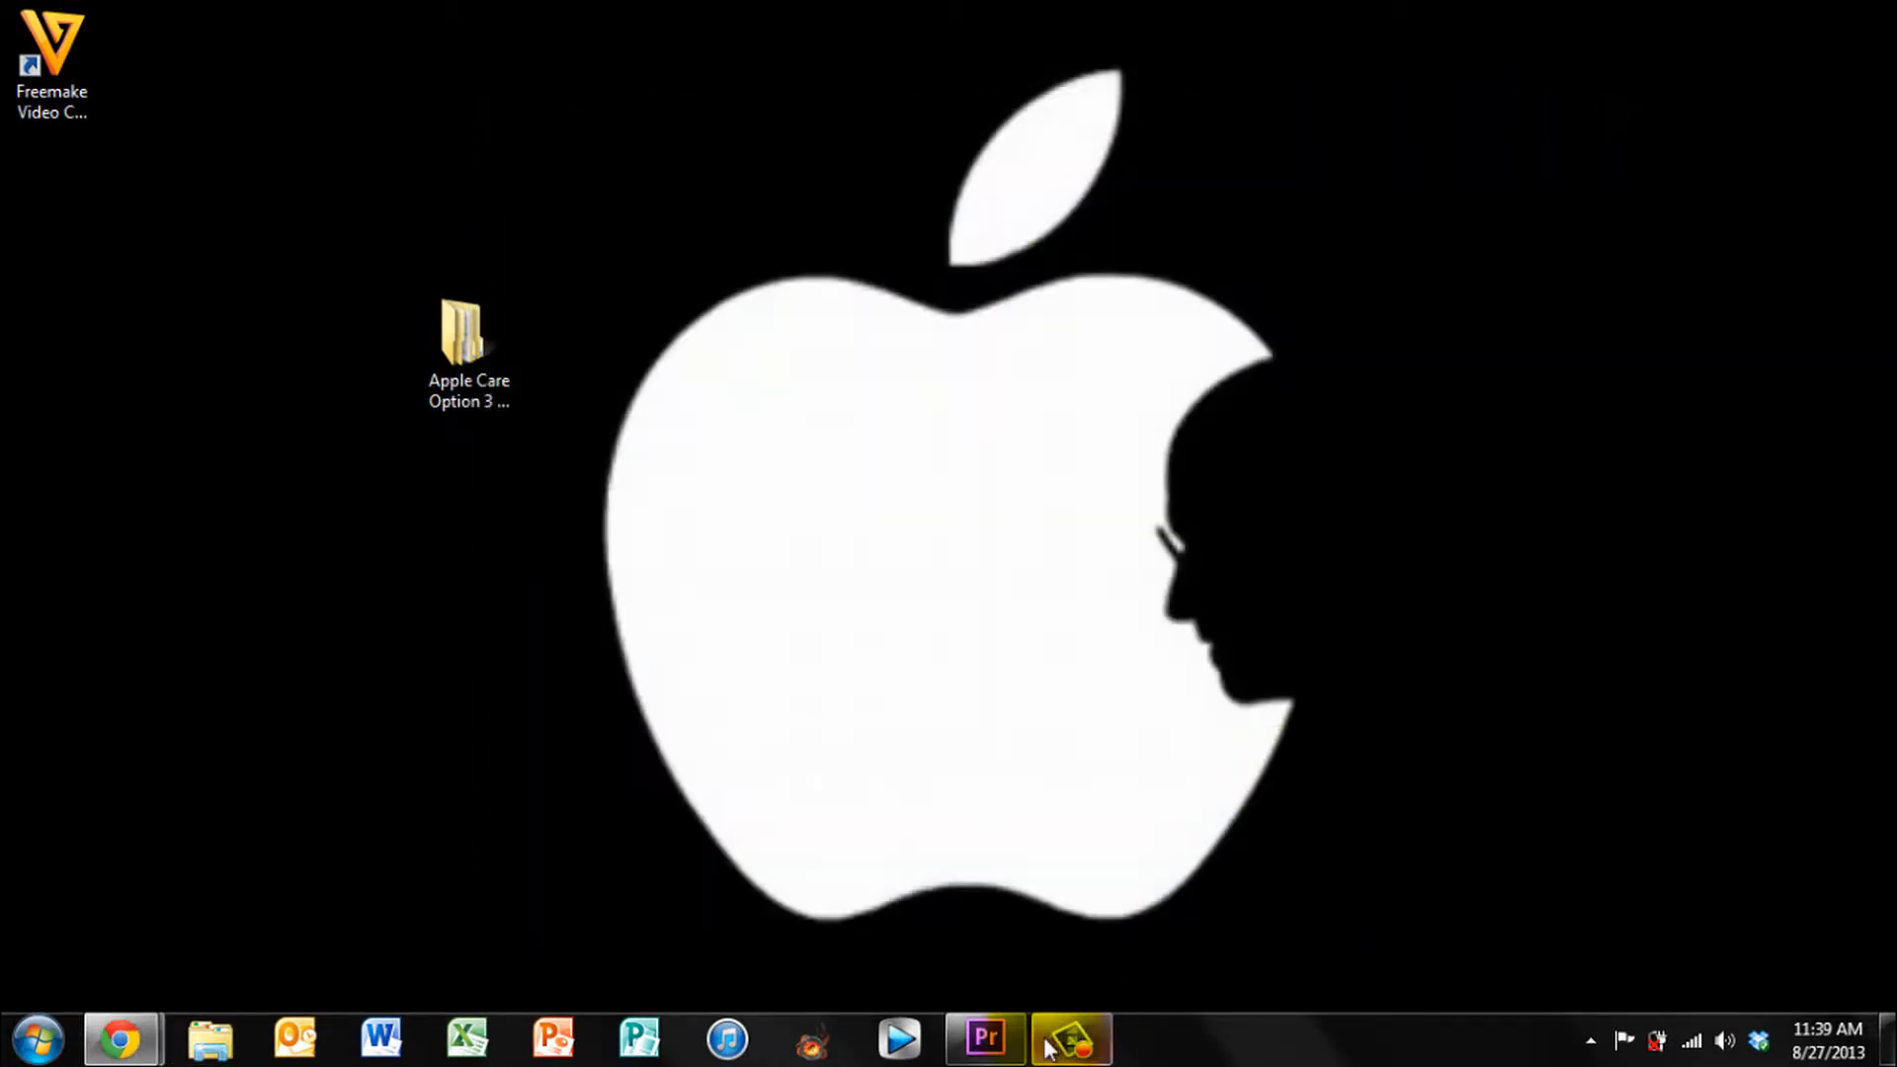
click(985, 1038)
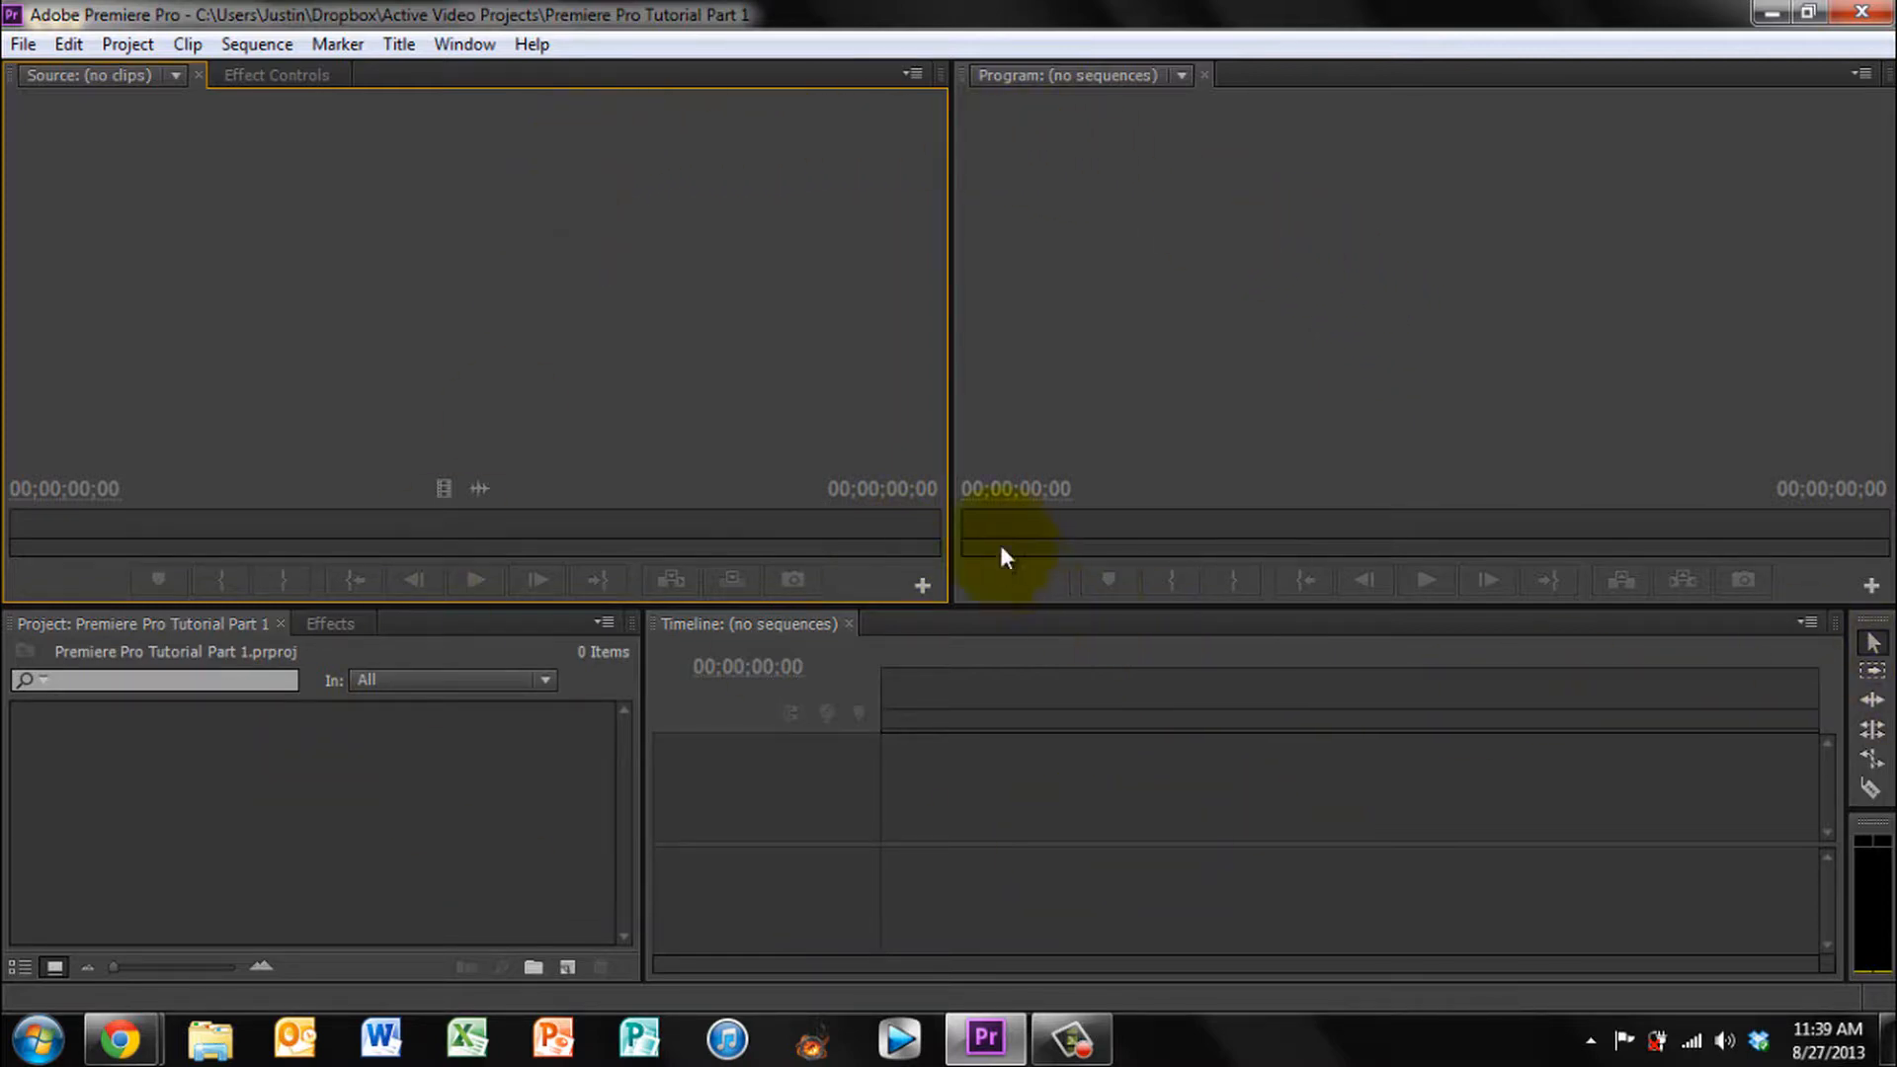
Save the current panel layout as a new workspace, named with the editor's first name in the possessive followed by Workspace
click(61, 43)
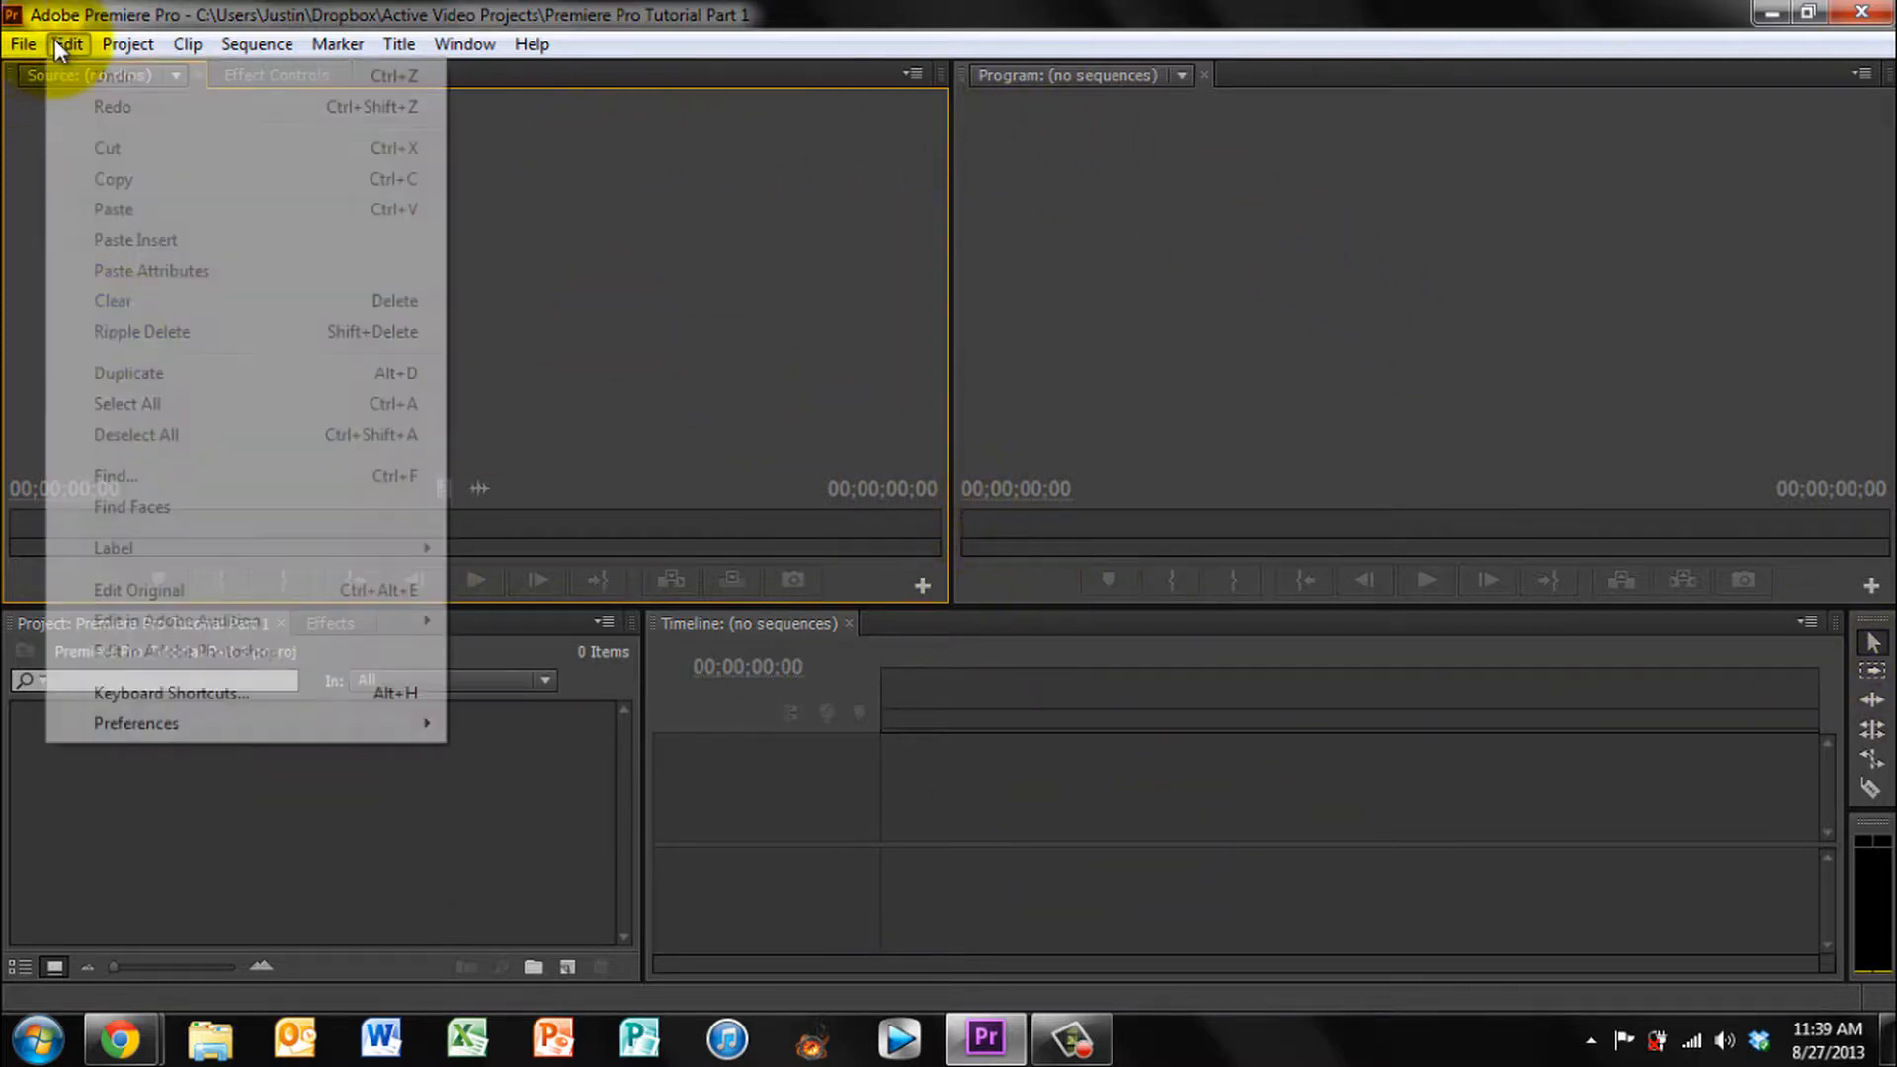
click(728, 164)
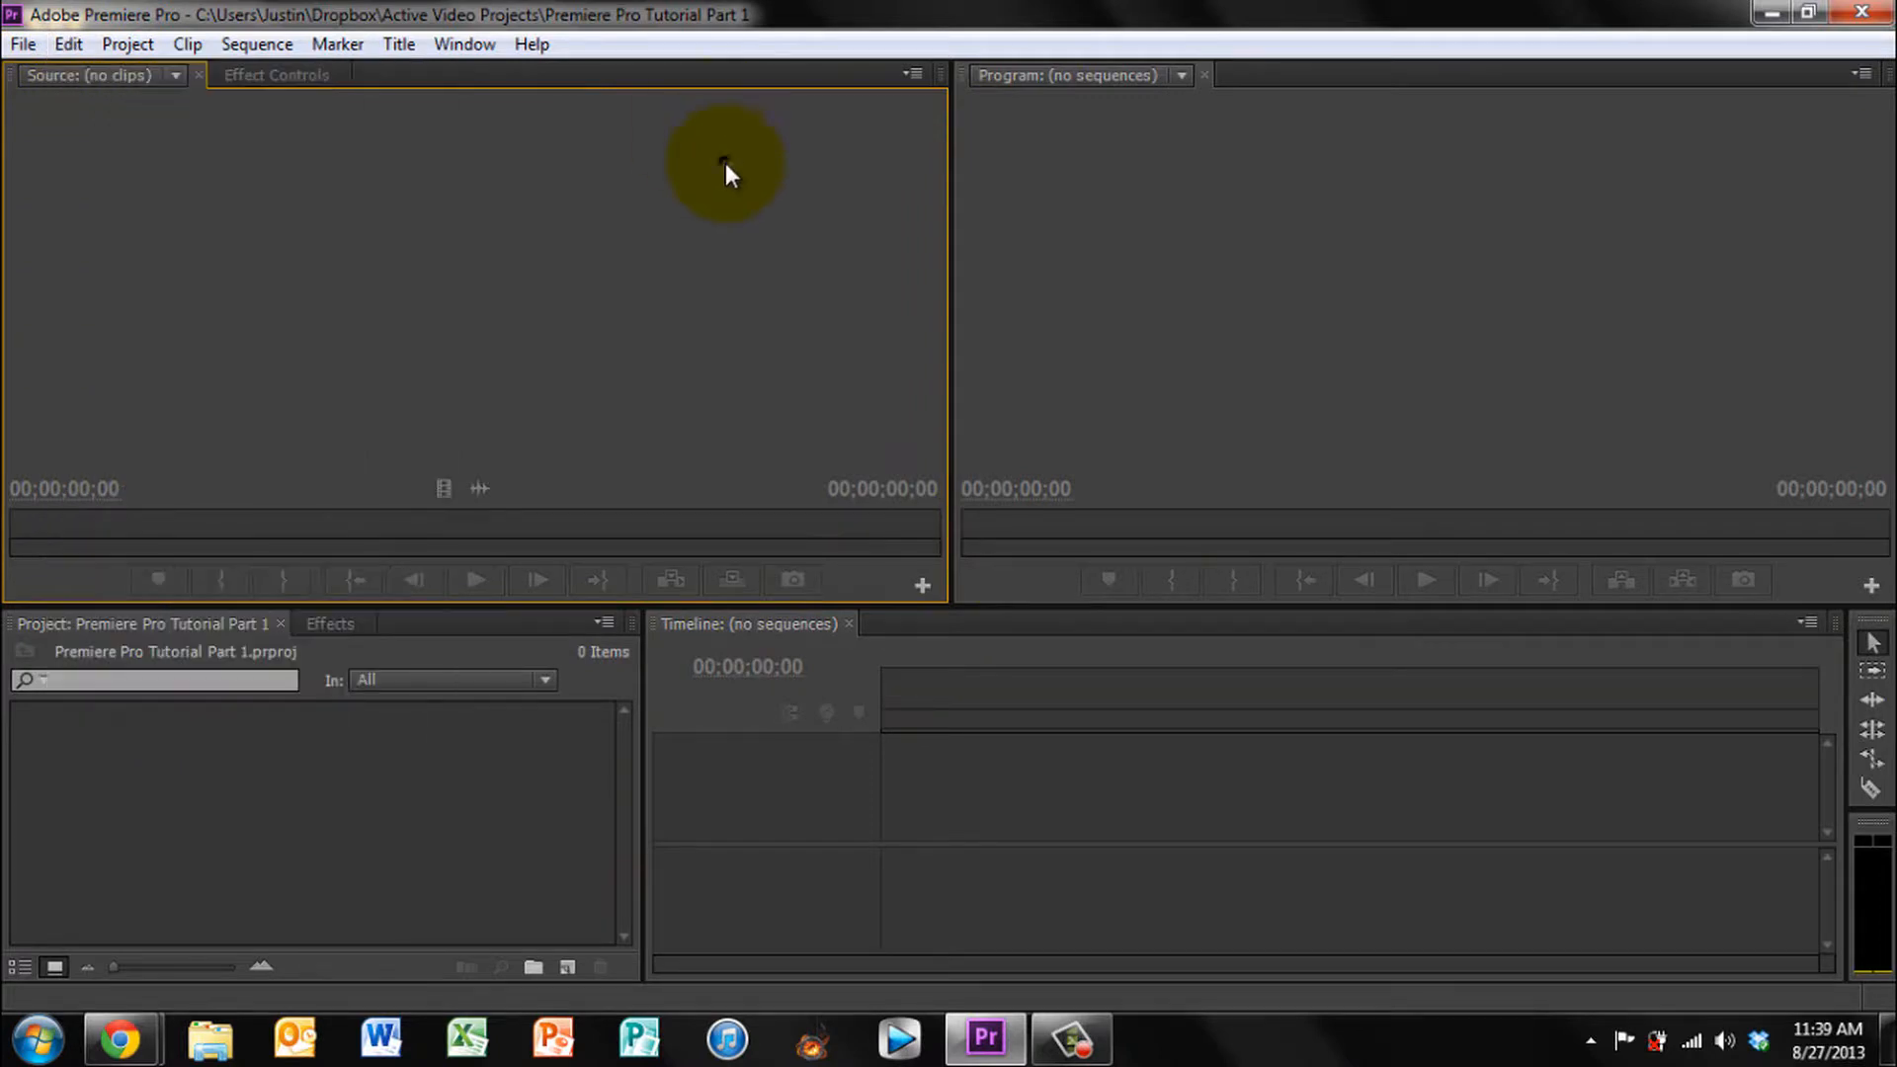
click(448, 50)
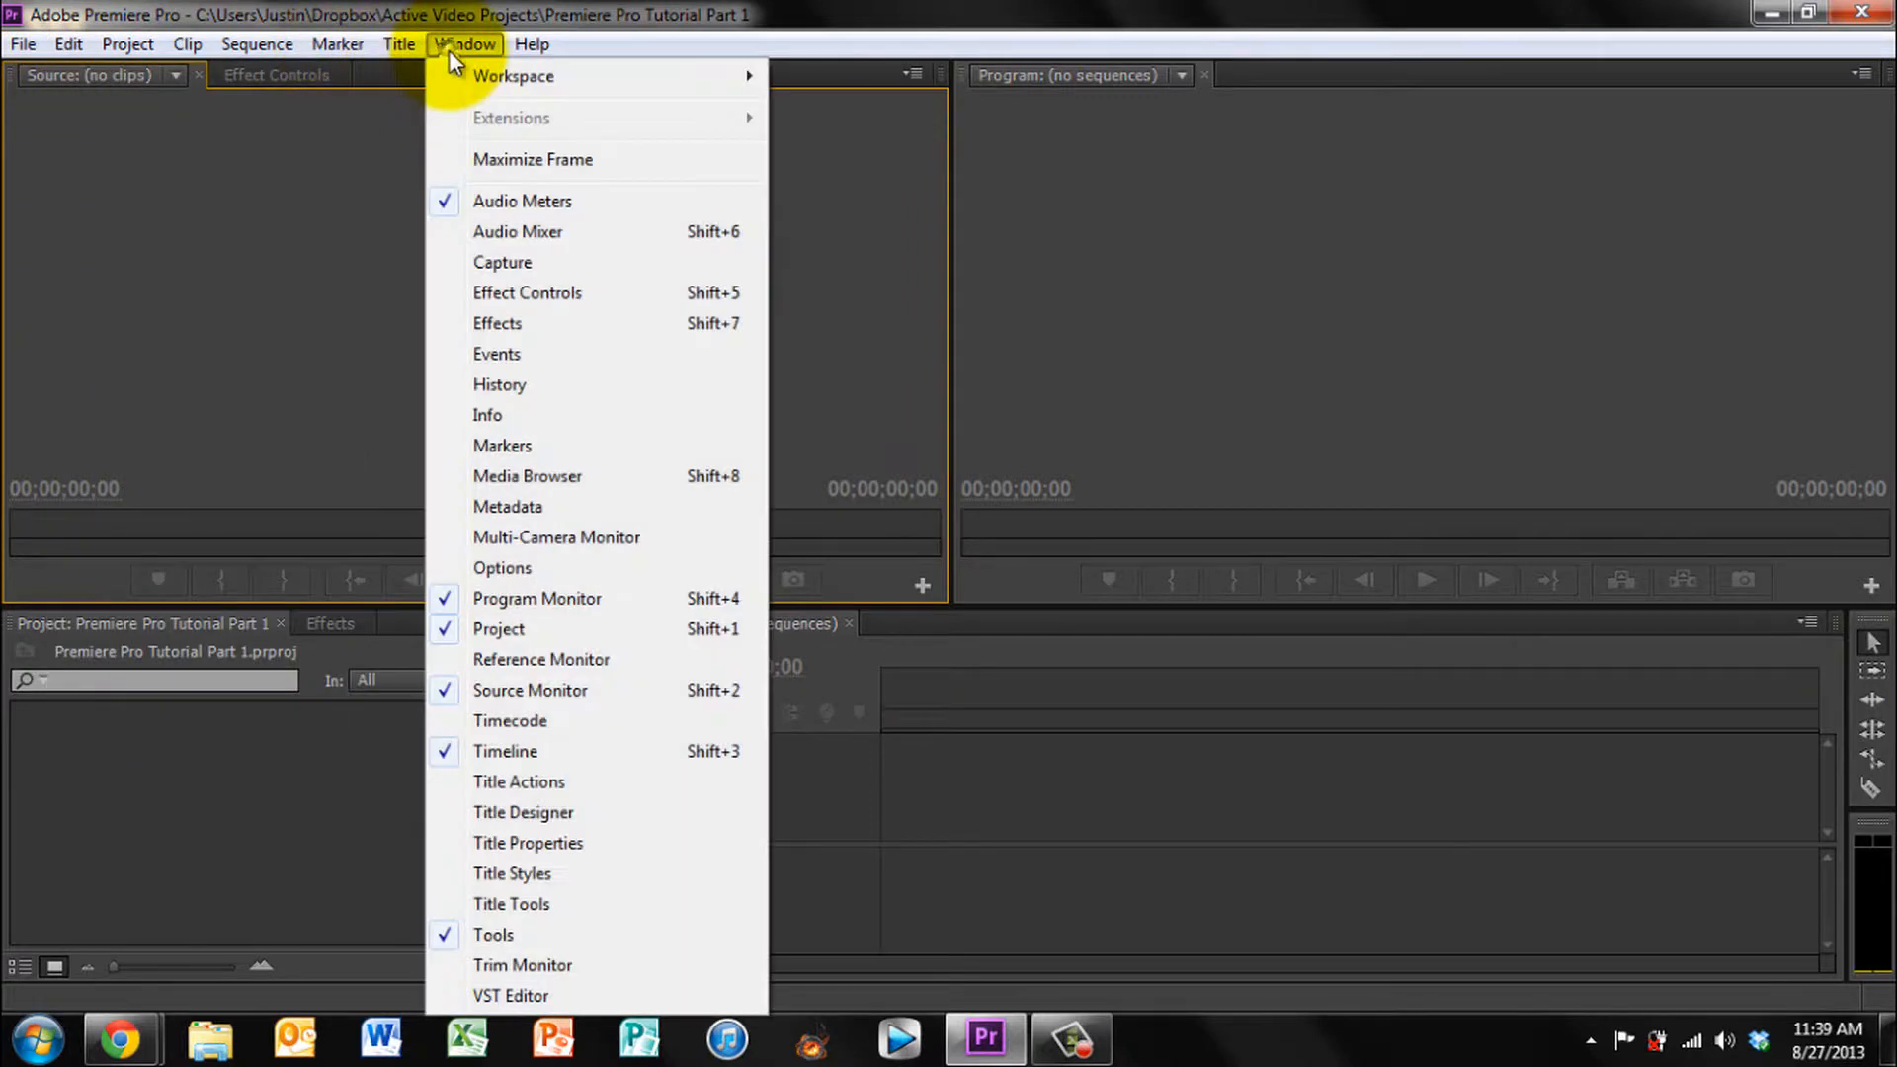
mouse_move(490, 87)
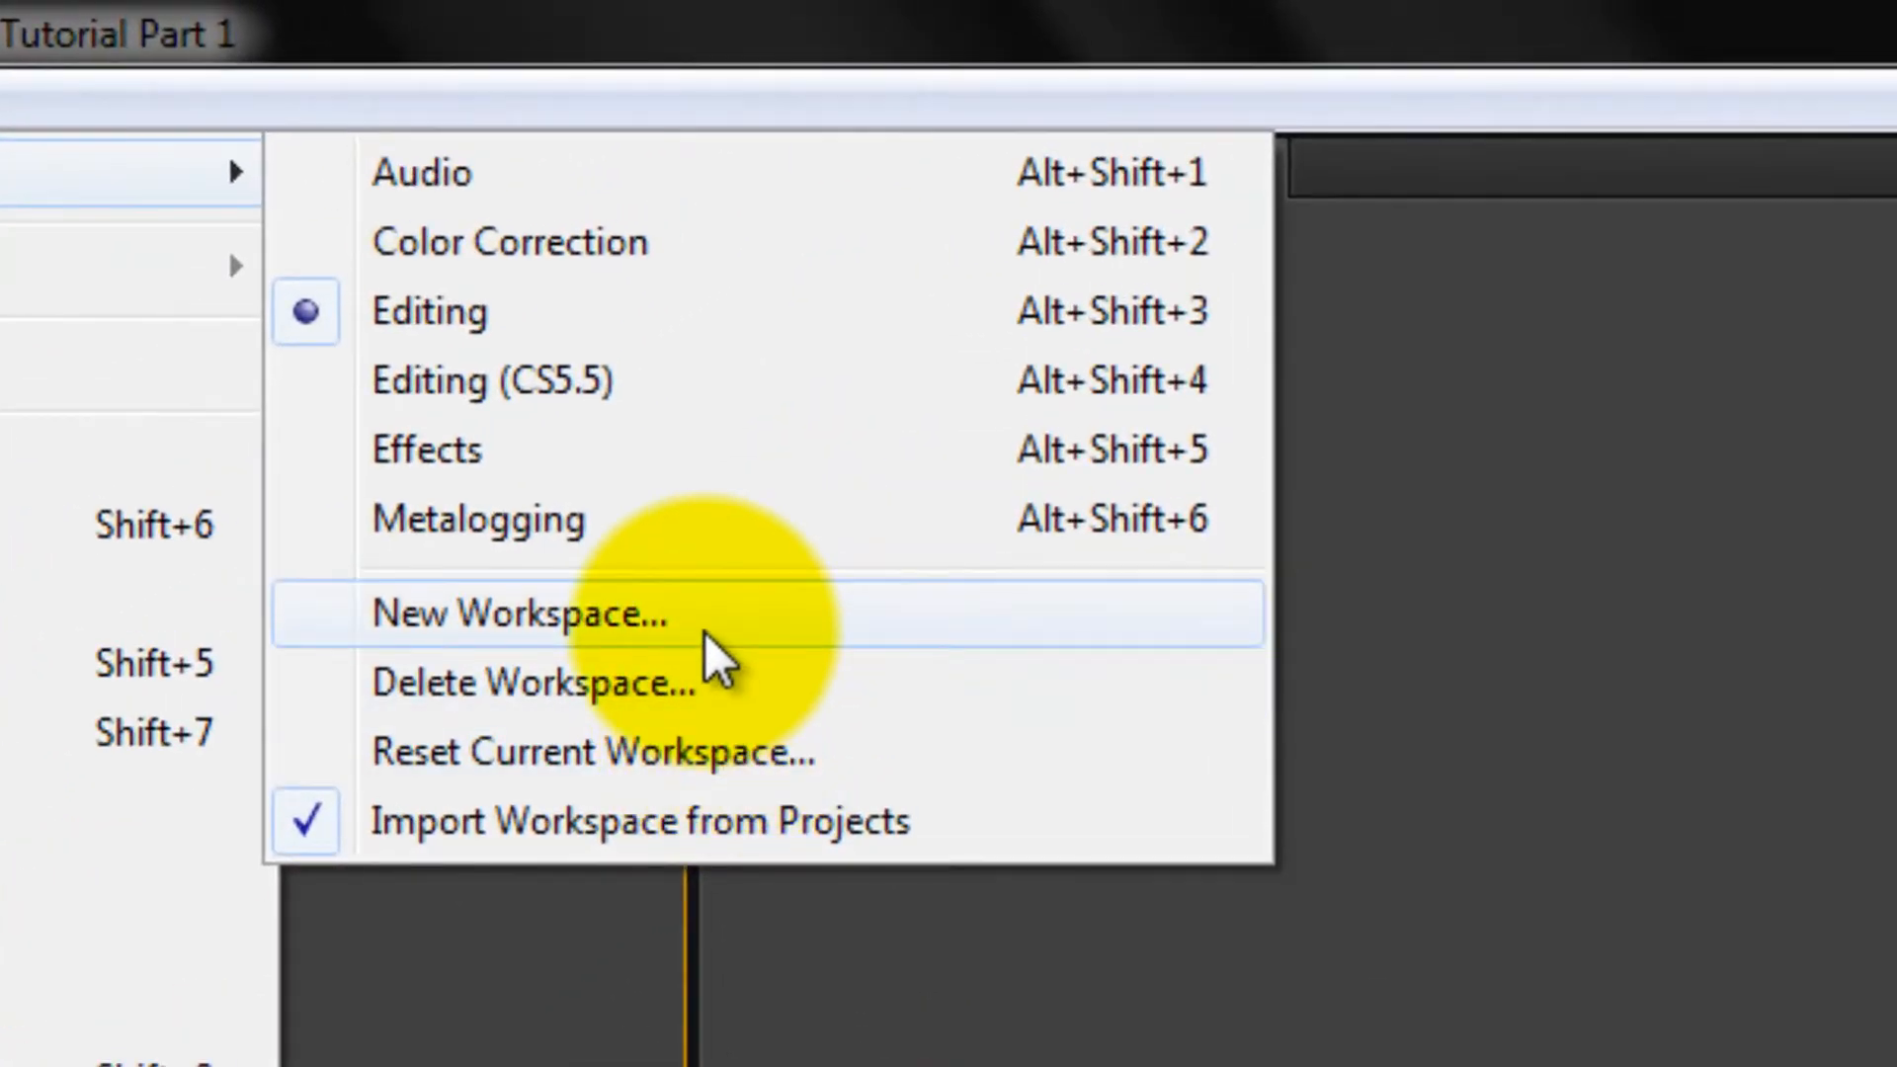
click(704, 634)
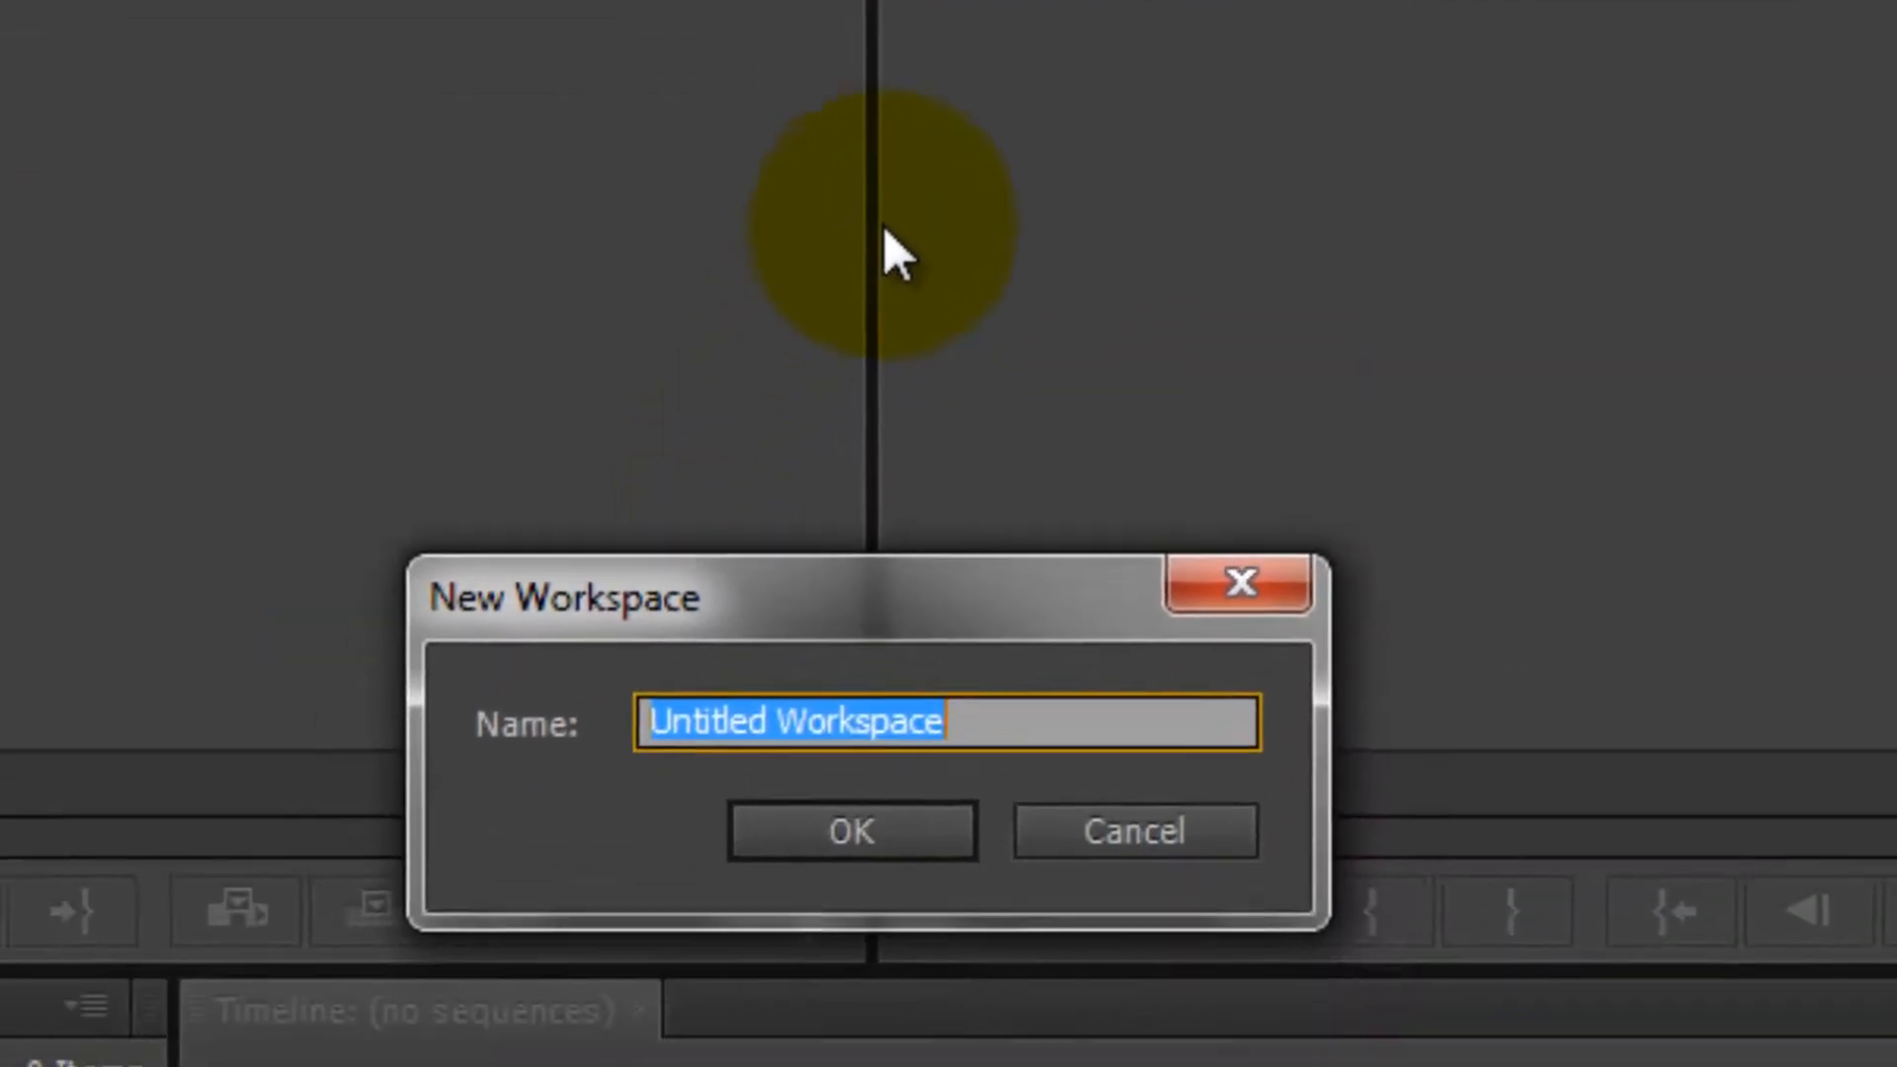
text(Justin La)
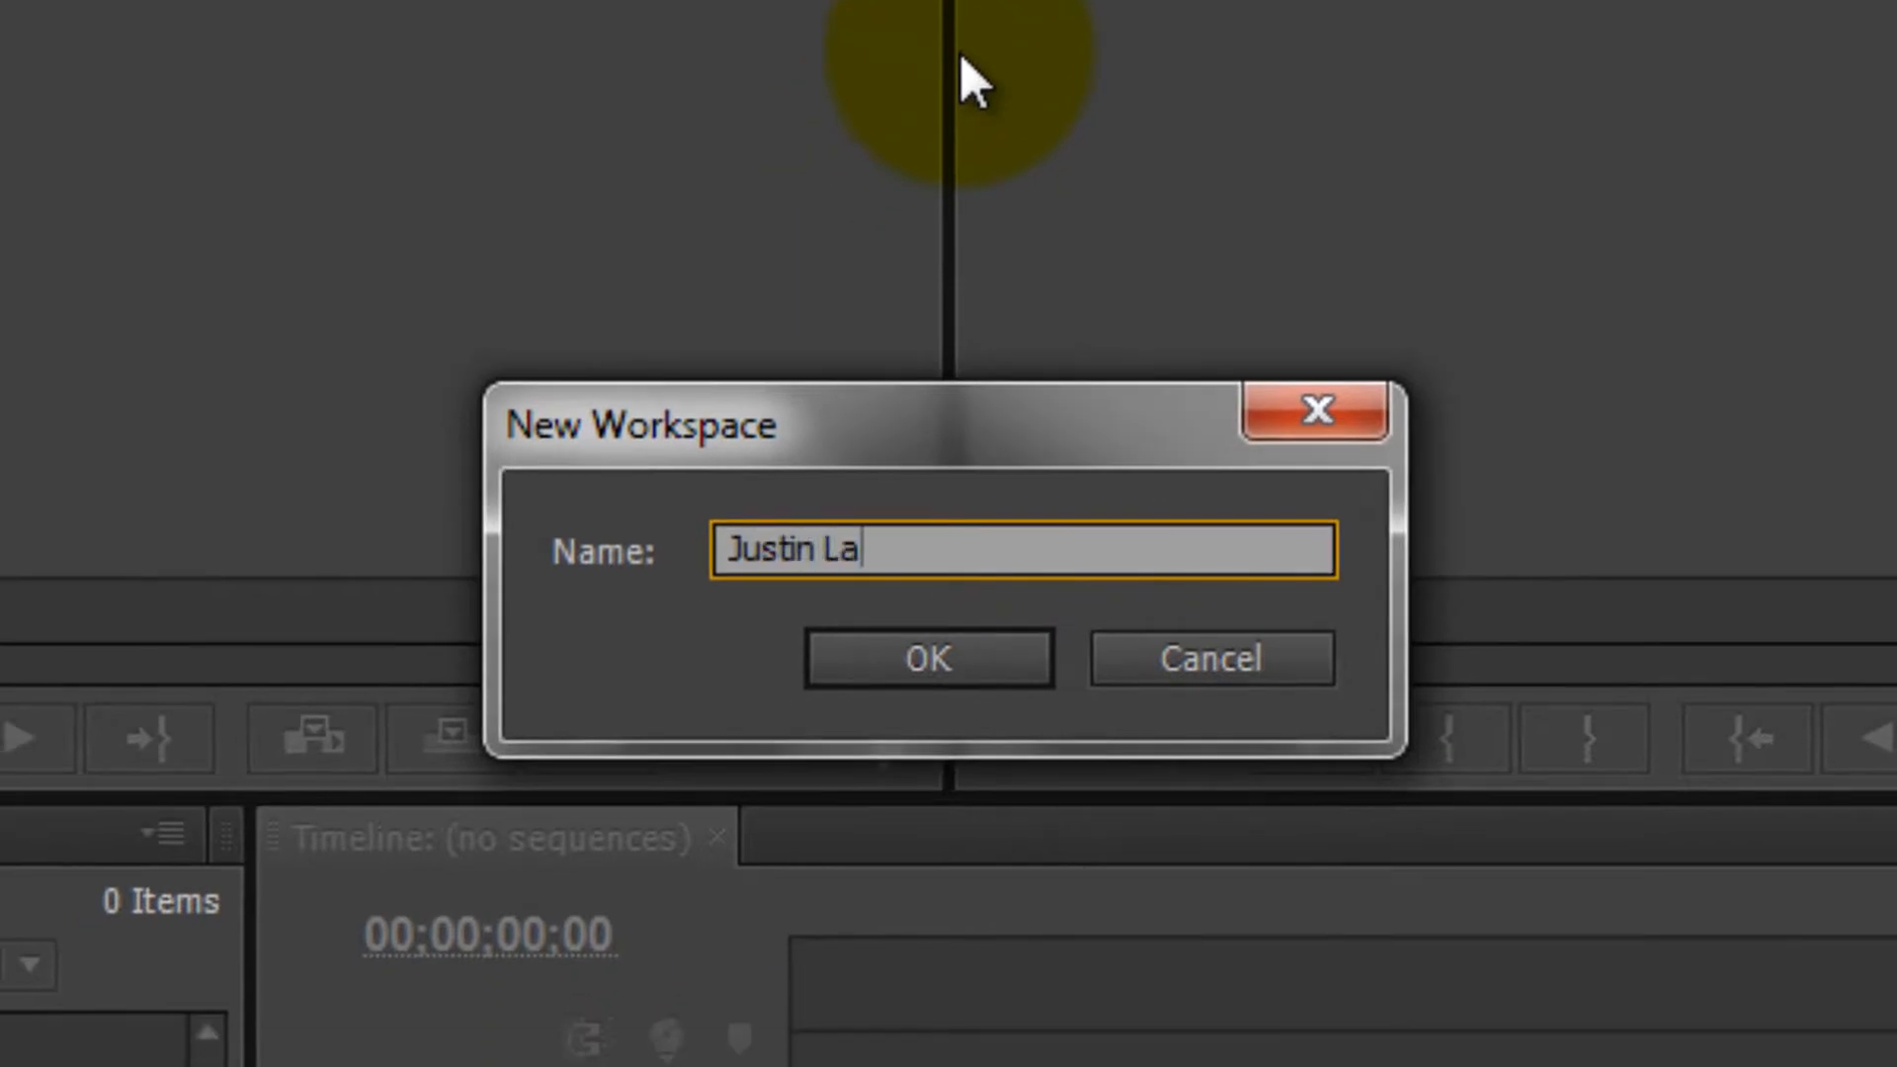
key(BackSpace)
key(BackSpace)
key(BackSpace)
text('s Works)
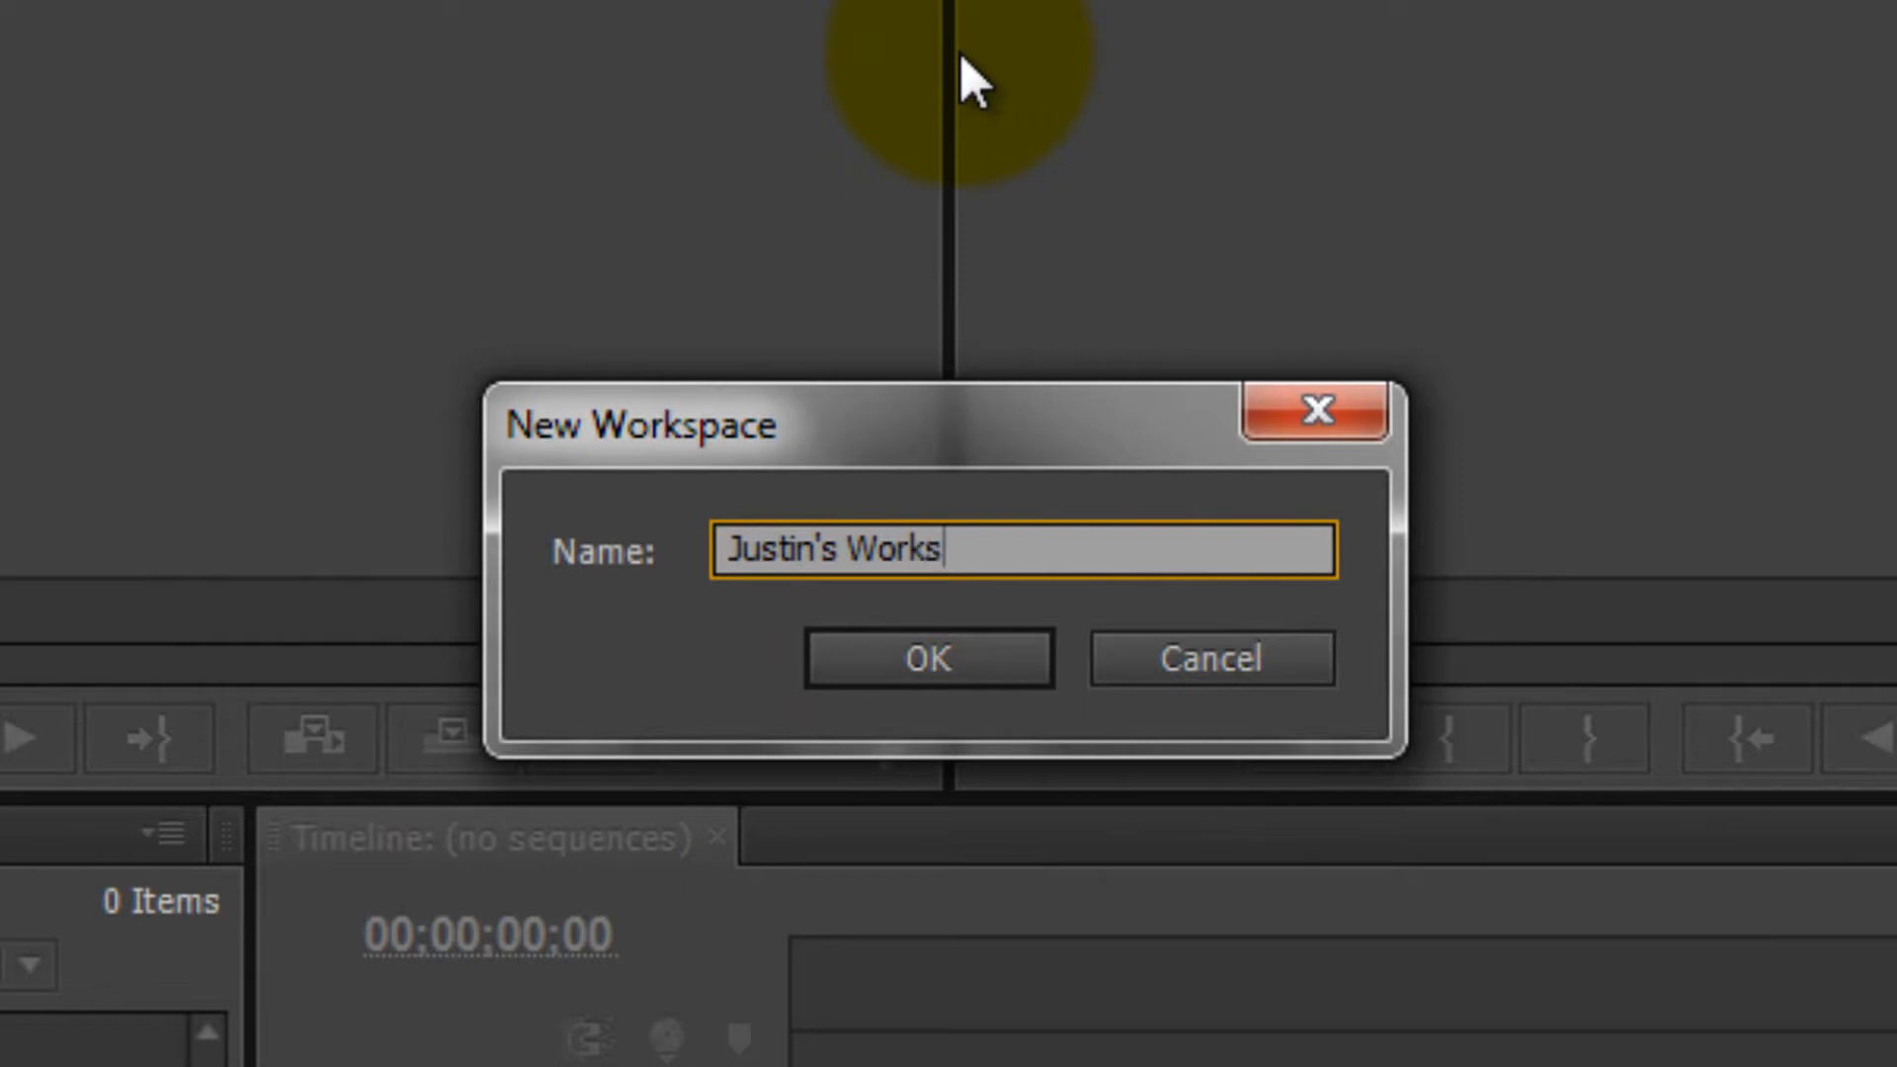
text(pace)
key(Return)
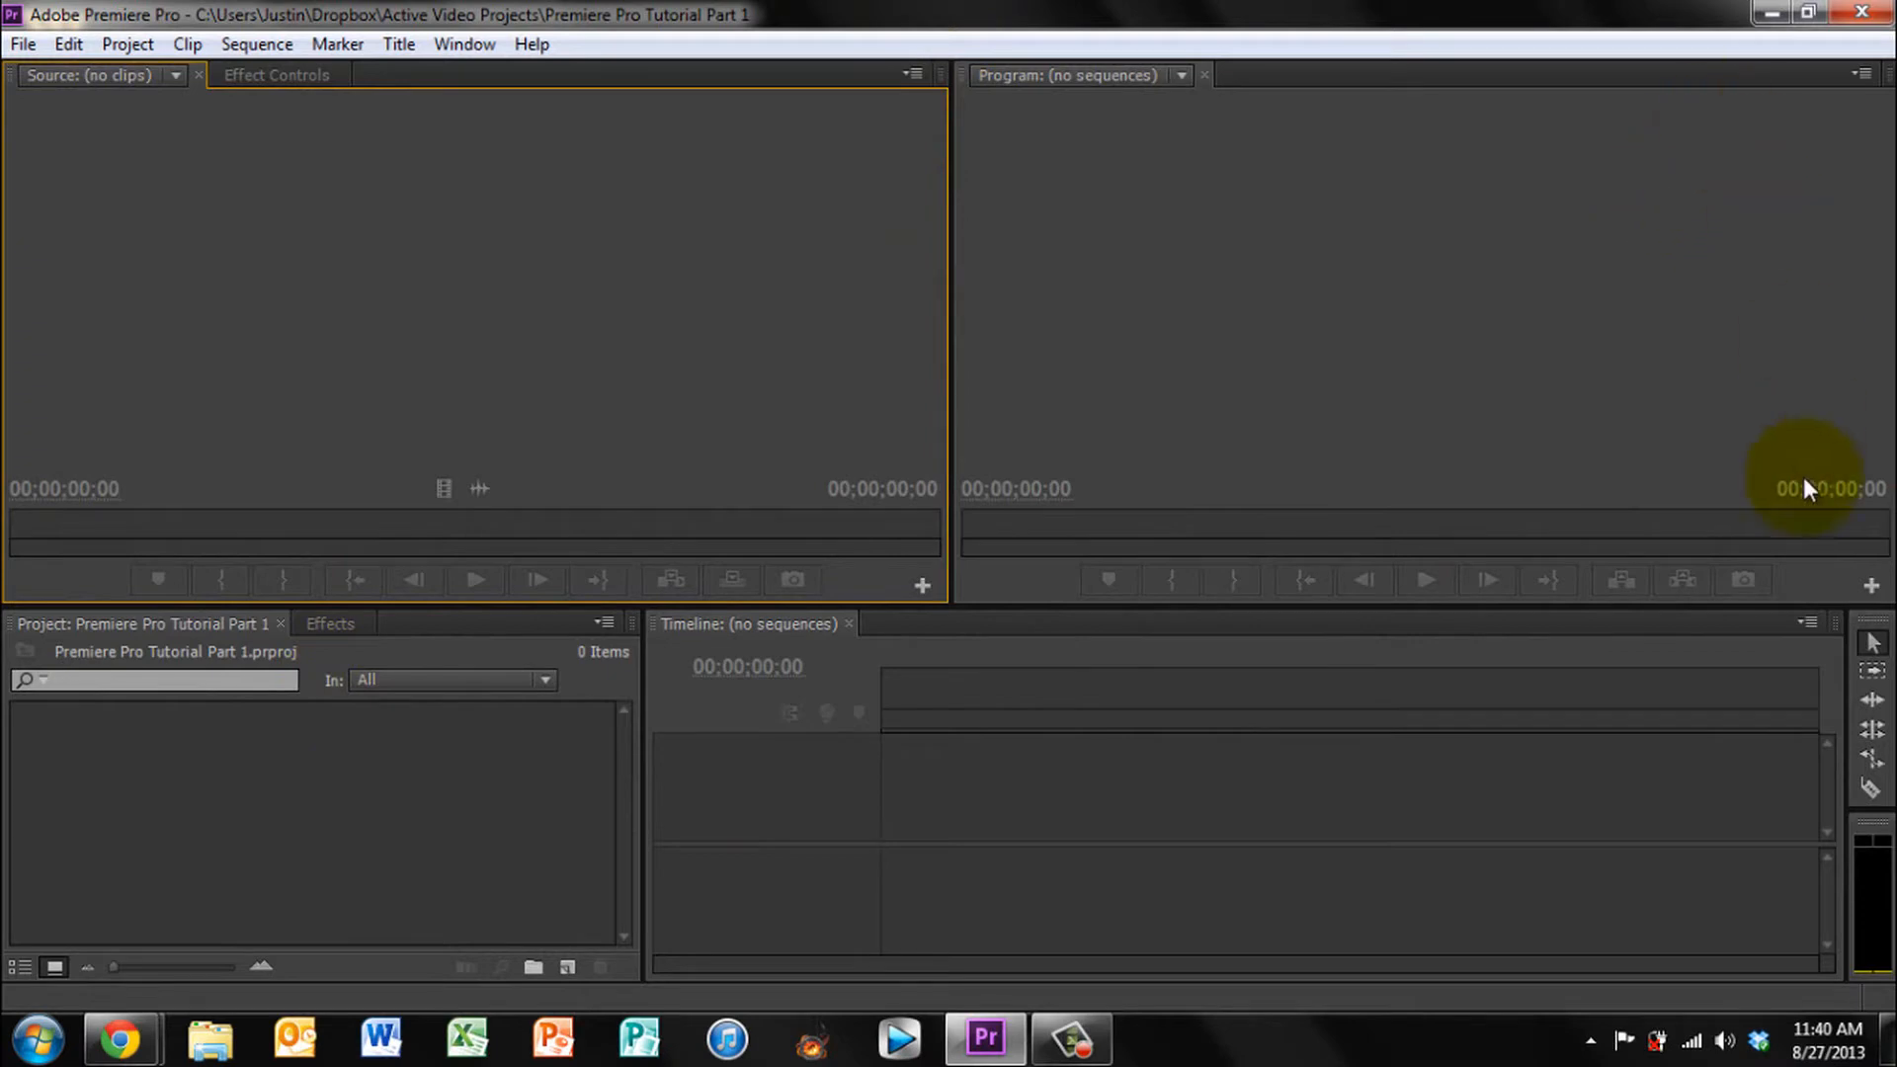
Switch to the Color Correction workspace, then return to the saved custom workspace
click(454, 45)
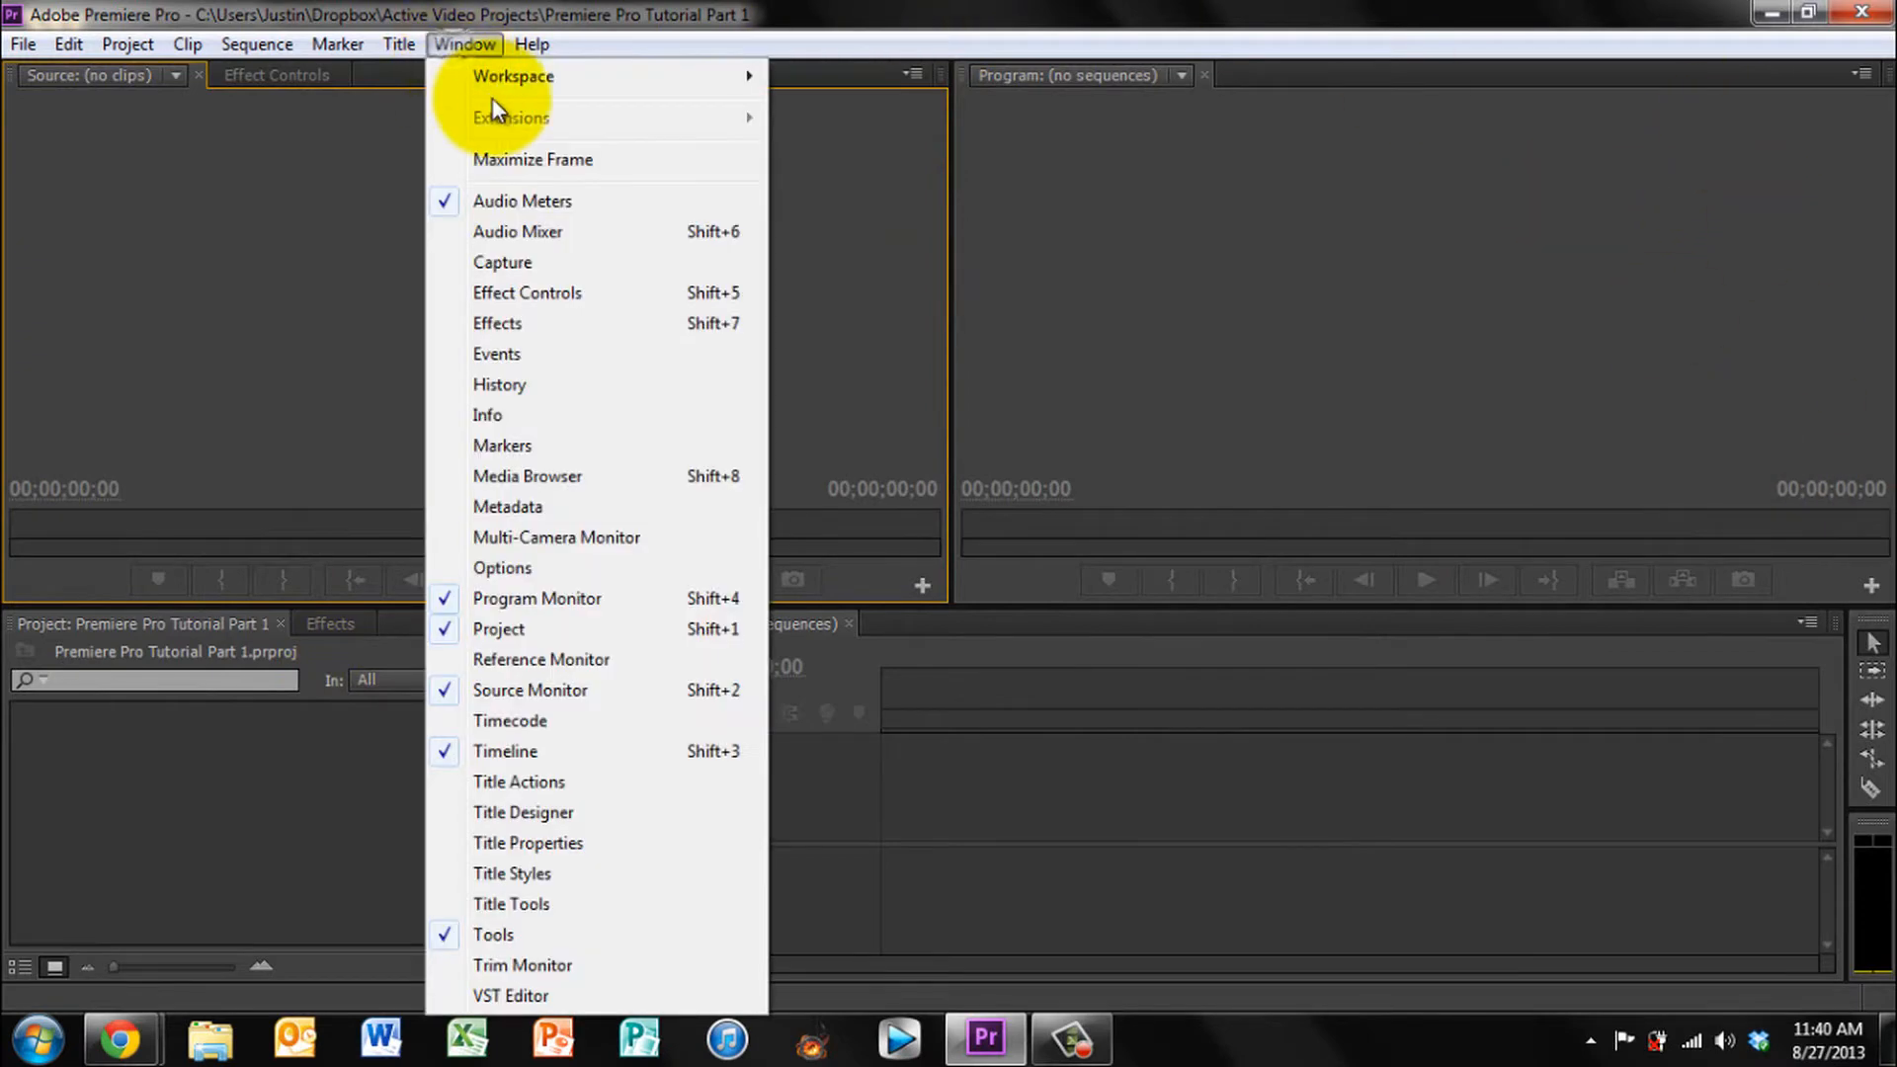
mouse_move(542, 75)
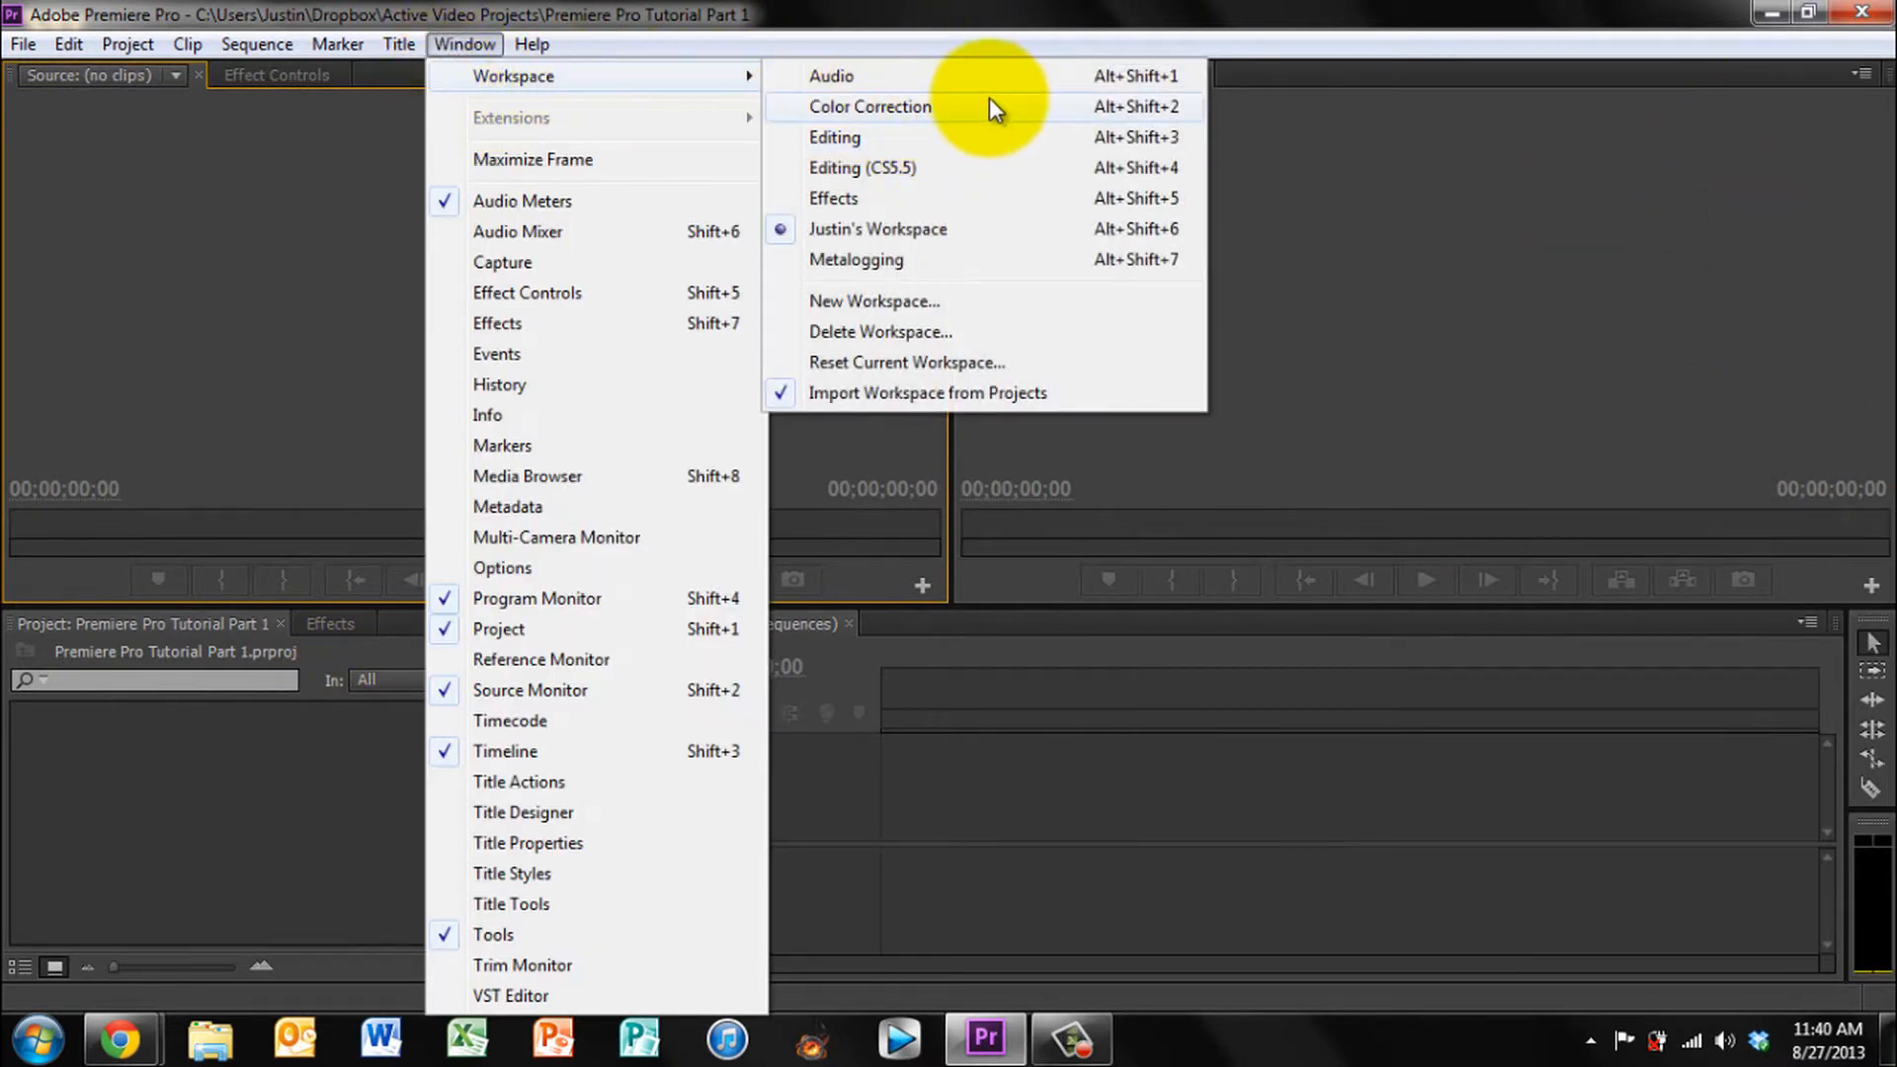
click(980, 109)
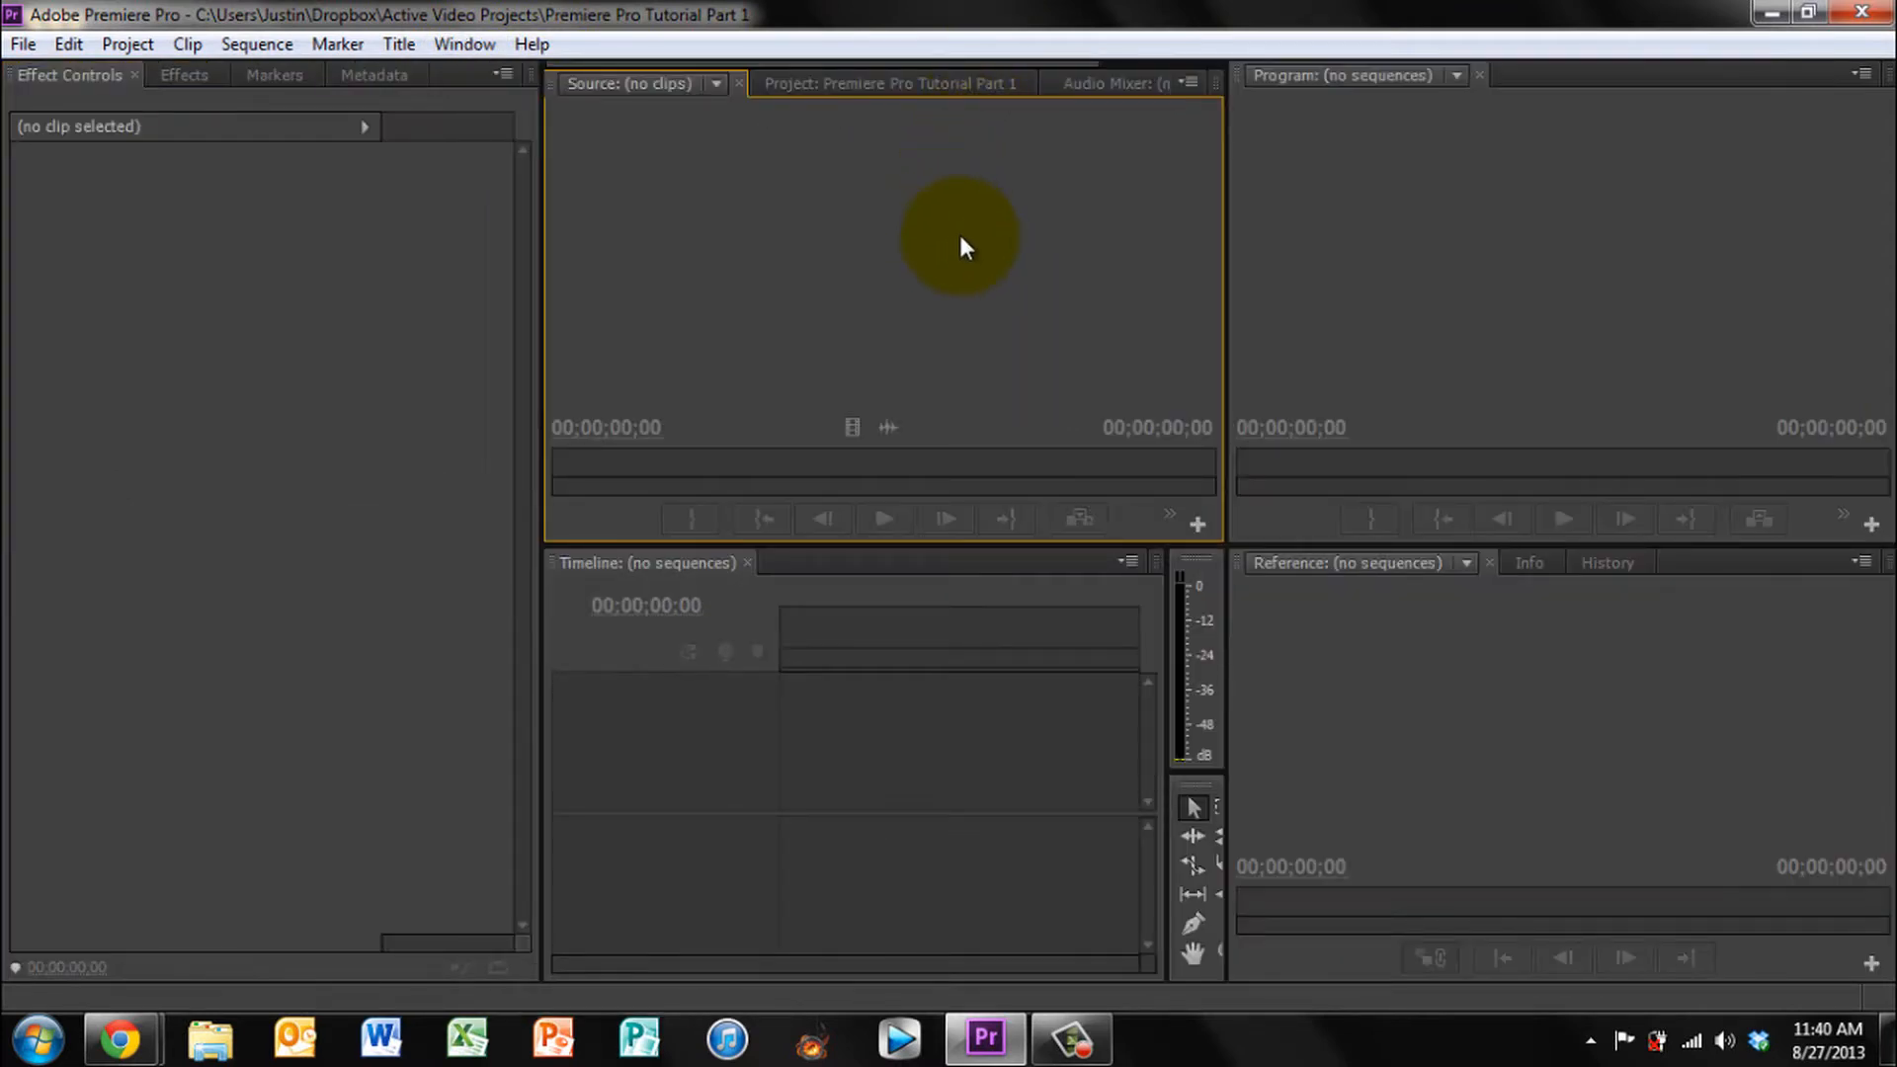
click(496, 42)
mouse_move(538, 87)
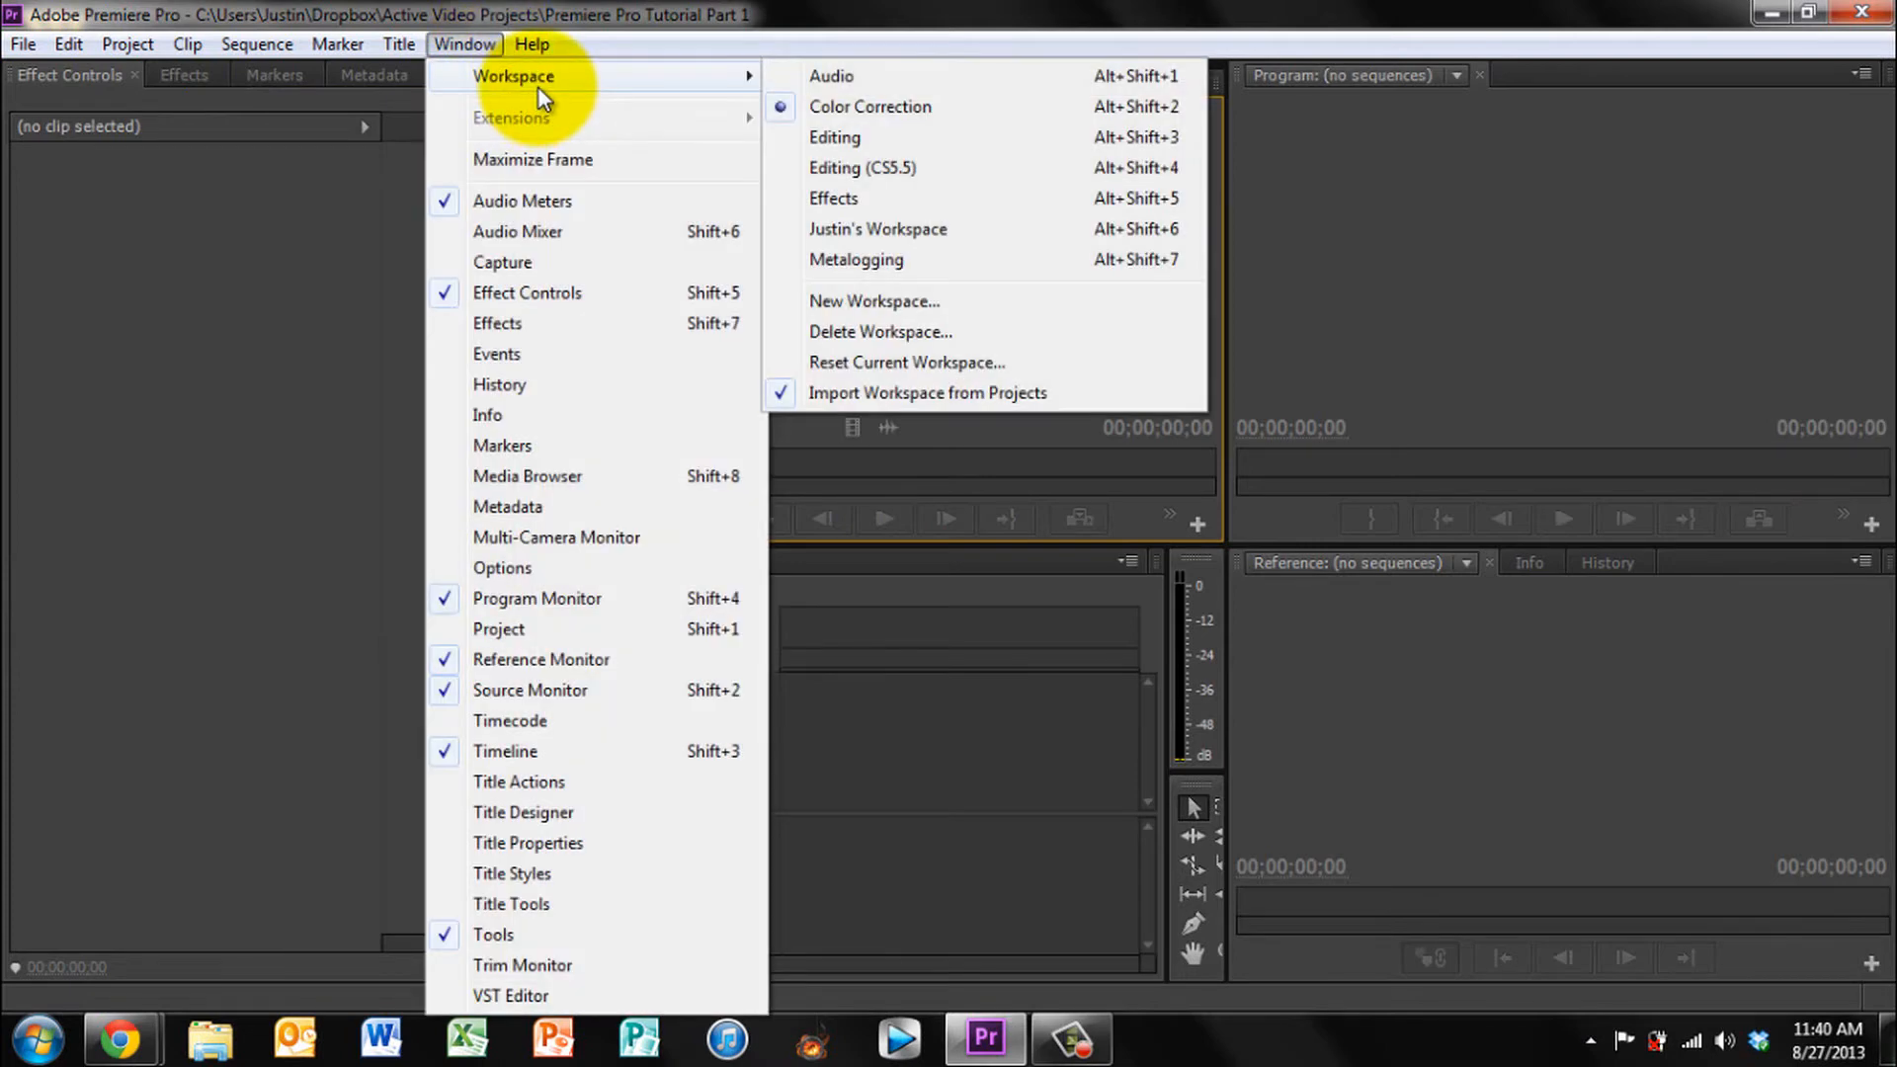
click(947, 230)
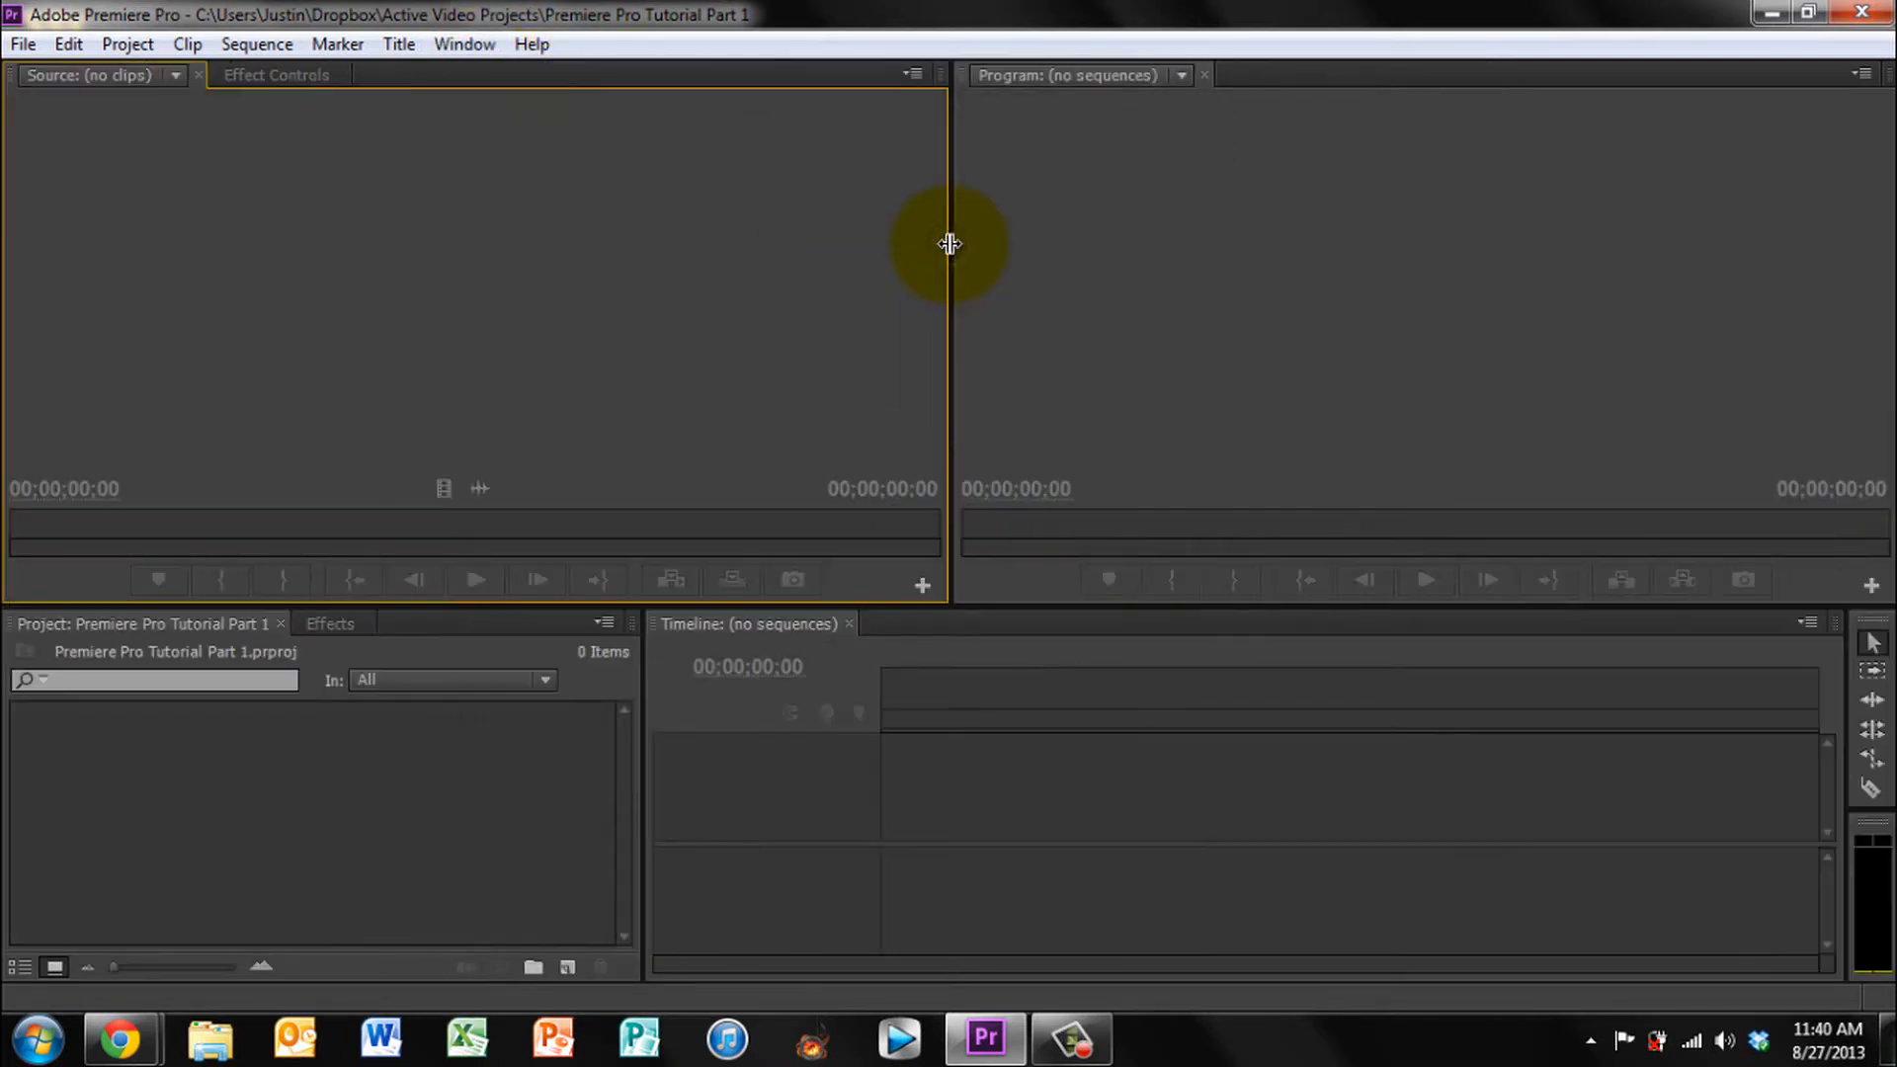